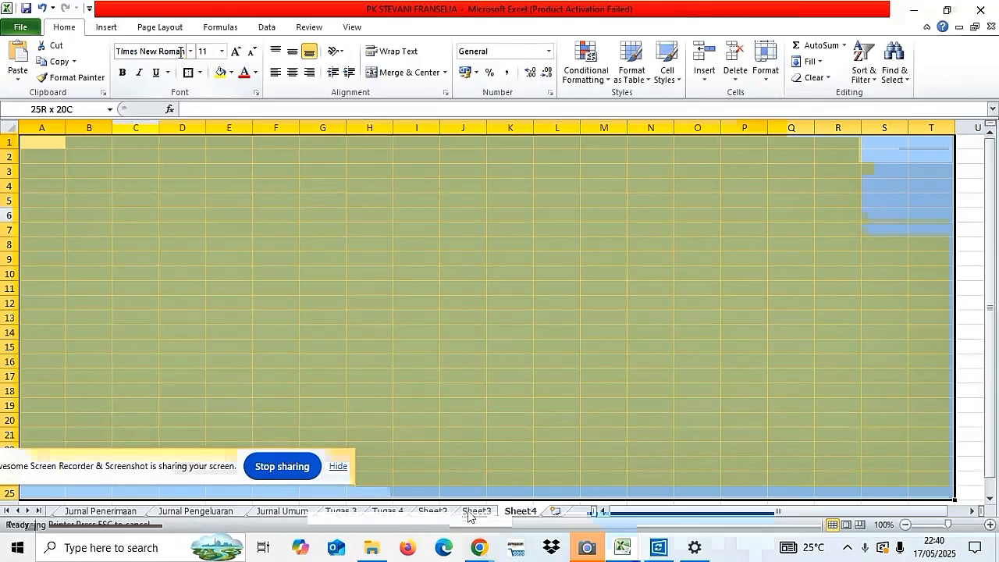
- Set the selected range A1:T25 to font size 12, and merge and centre A1:Q1
left_click(235, 52)
left_click(229, 249)
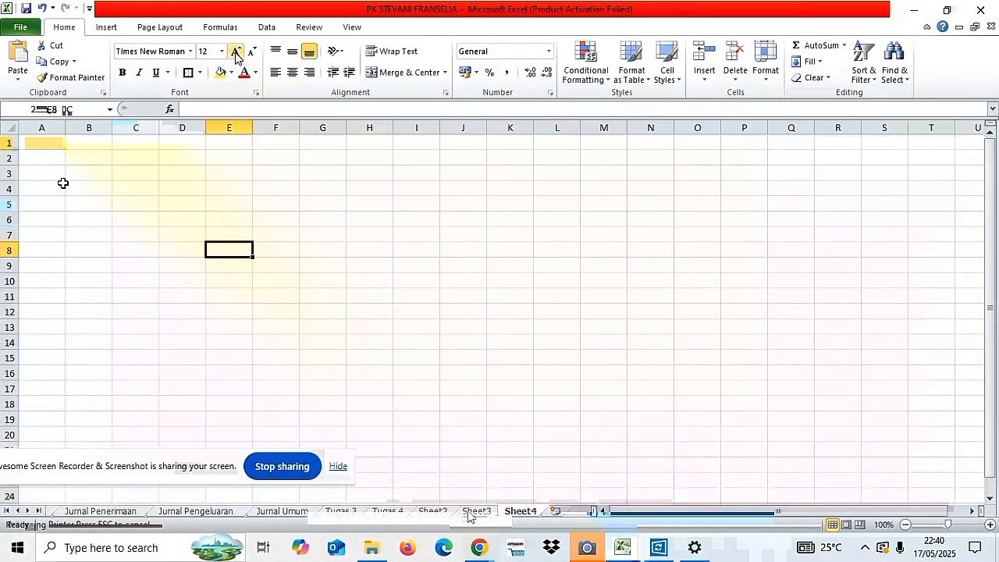
left_click_drag(44, 149, 795, 144)
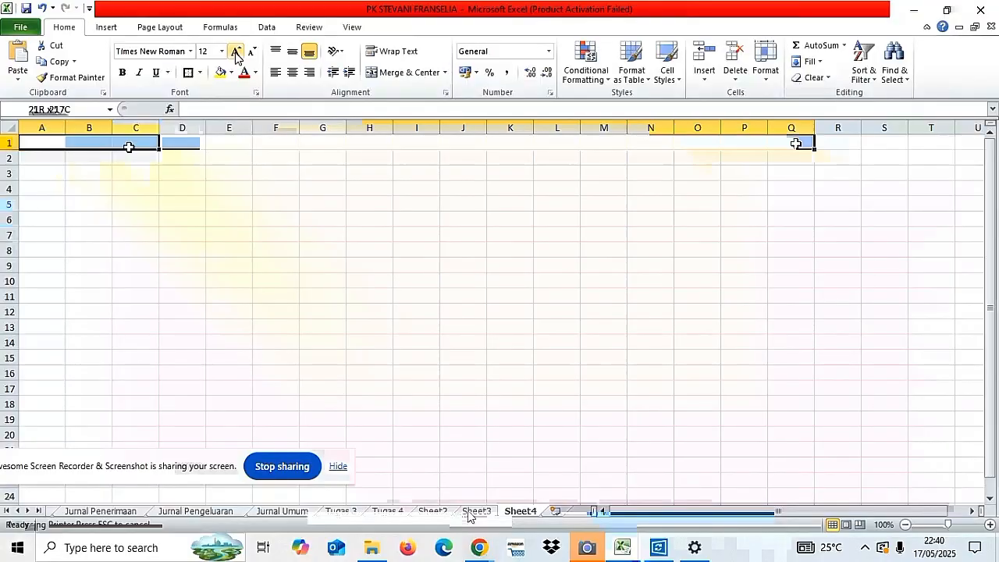
left_click(397, 72)
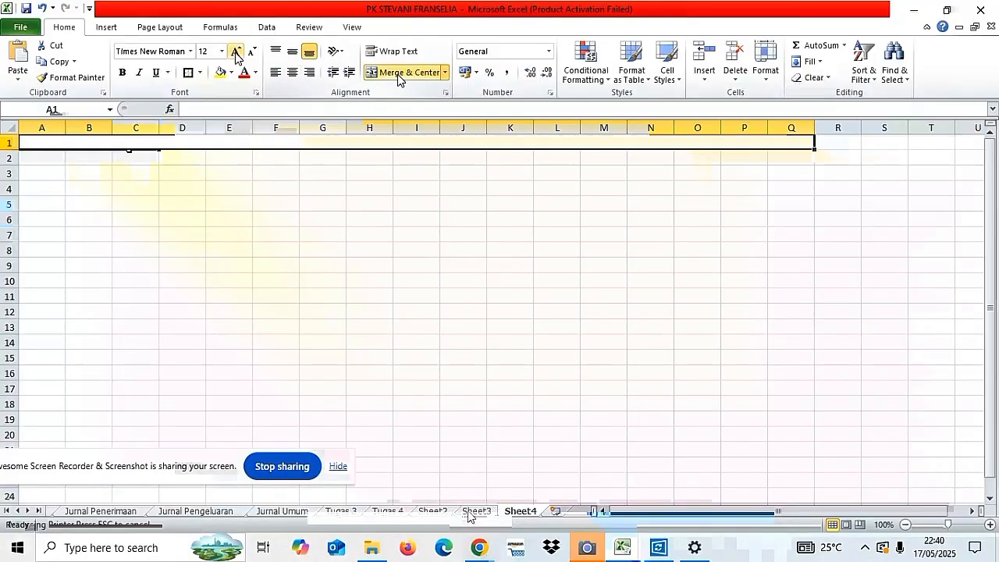
- Enter the title JURNAL PENERIMAAN KAS in the merged first row in bold at font size 14
left_click(237, 51)
left_click(121, 72)
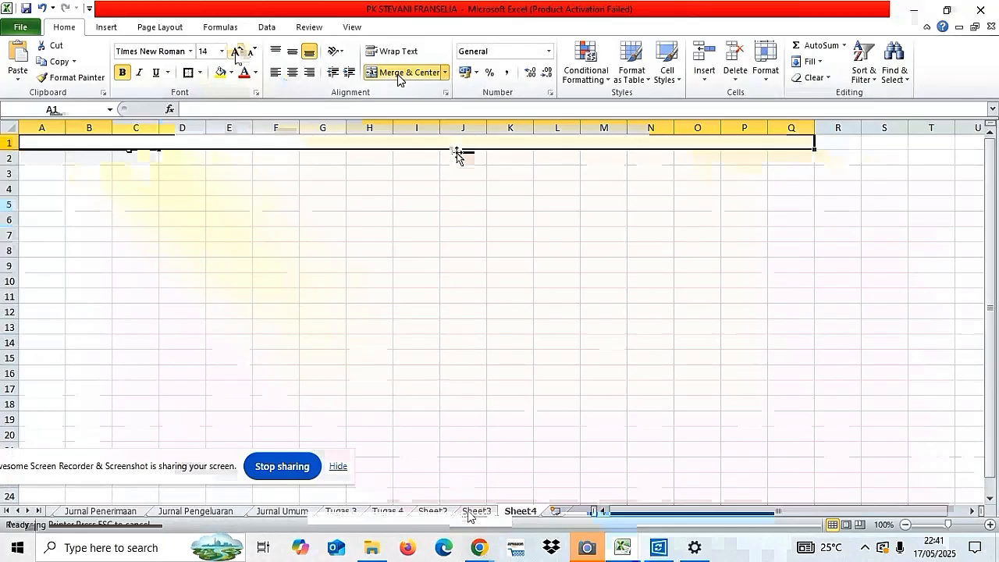
type("j")
key("Caps_Lock")
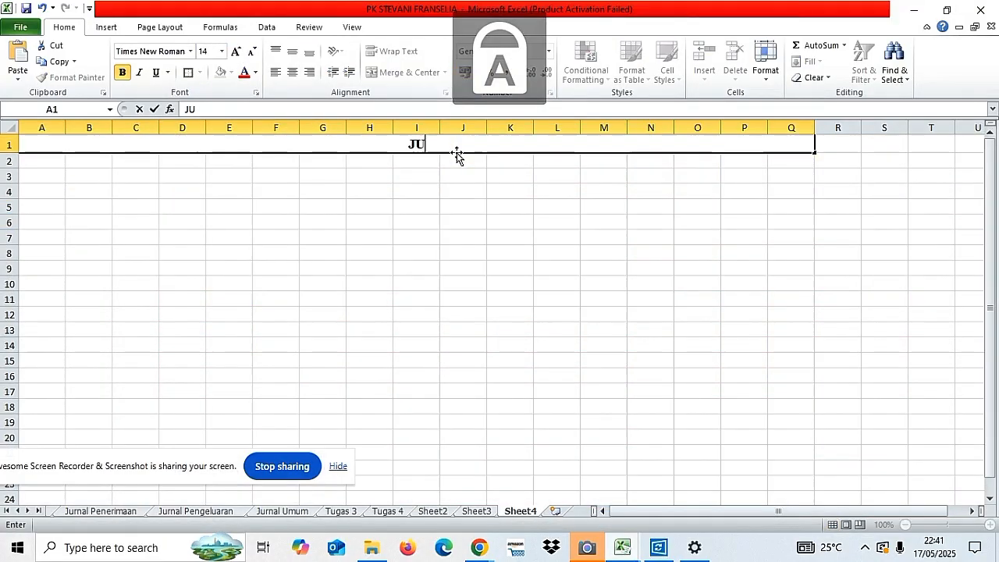
type("URN")
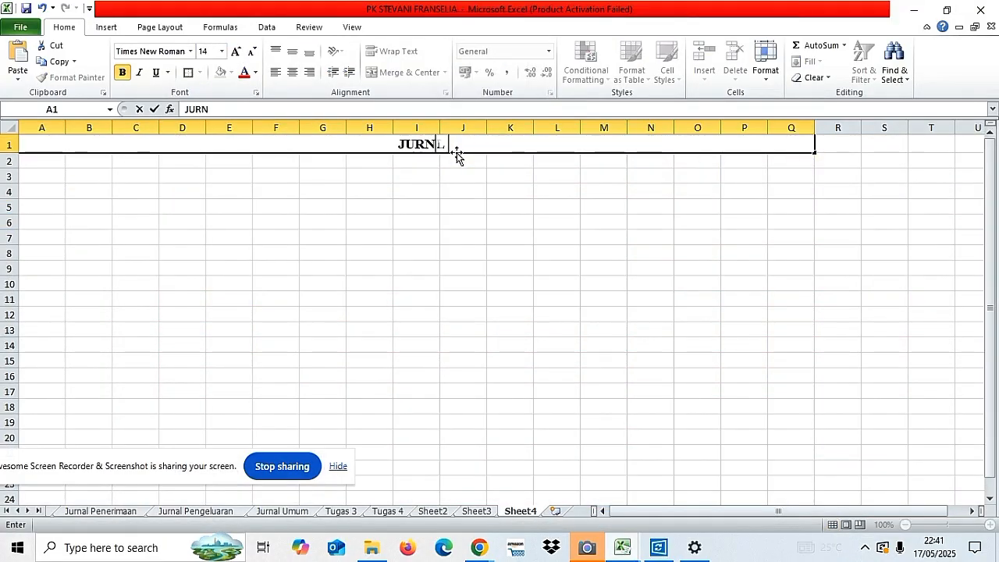
type("AL PENERIMAA")
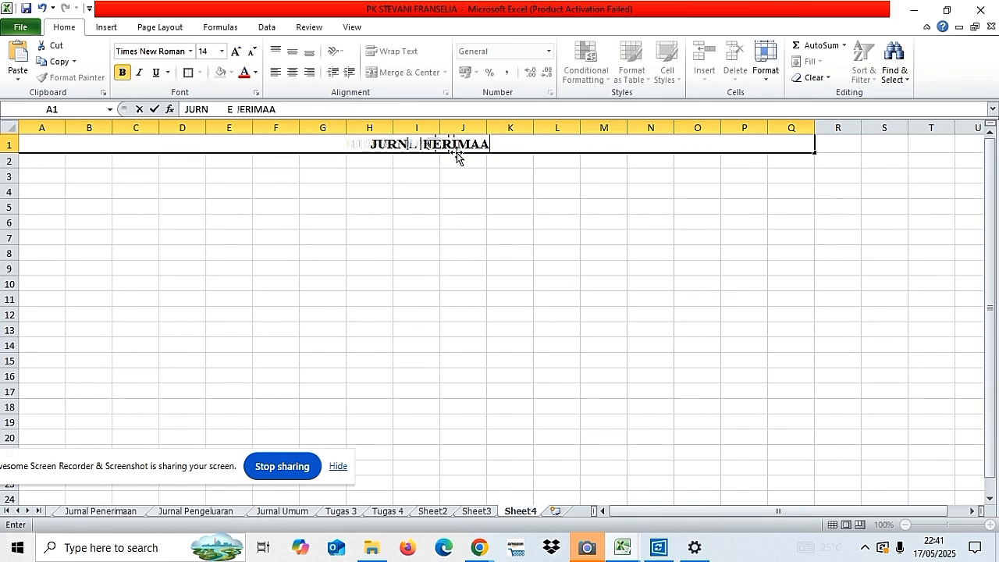
type("N KAS")
key("Return")
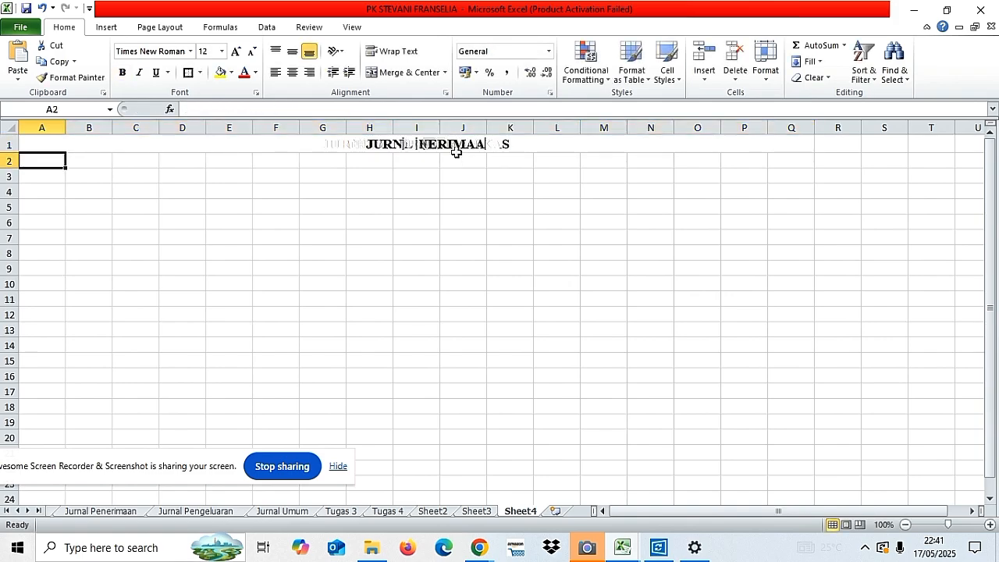
- Merge and centre A3:B5 and enter the column heading Tanggal in it
key("Down")
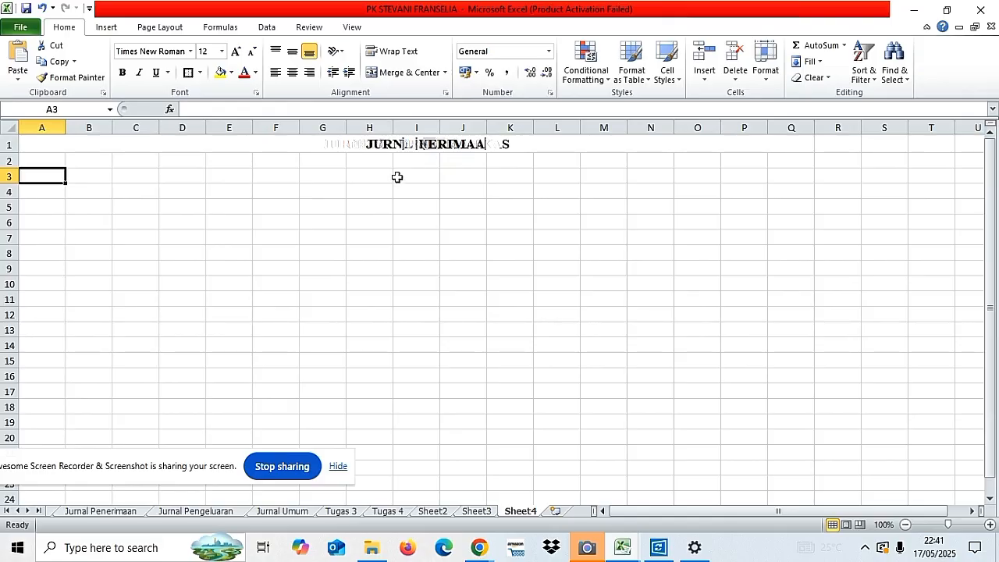
left_click(138, 207)
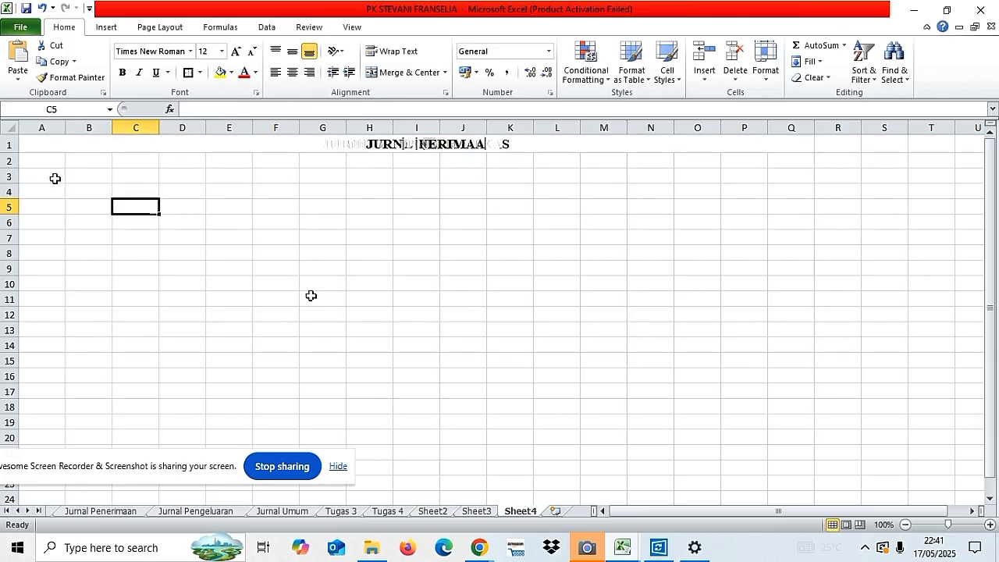
left_click_drag(55, 179, 86, 200)
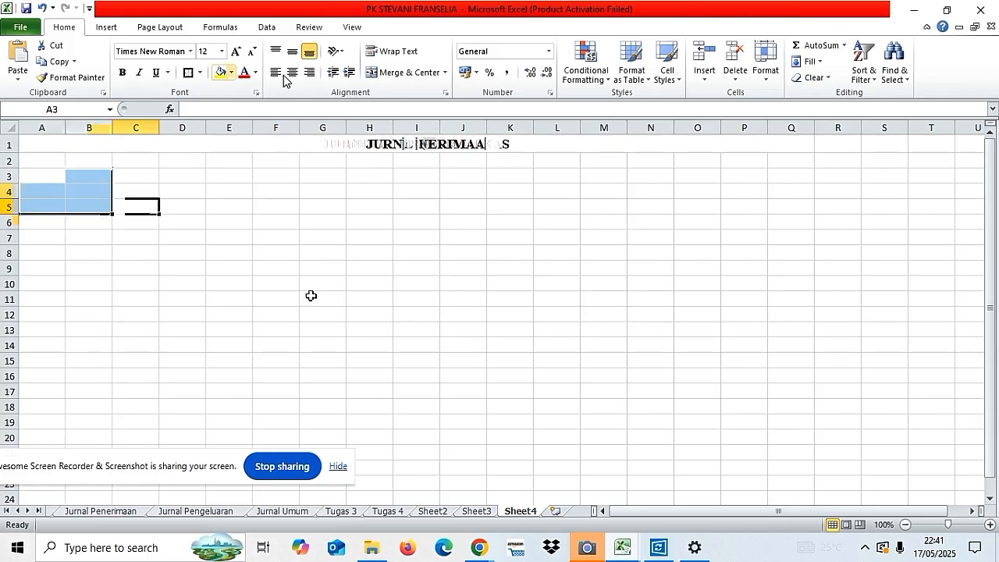
left_click(403, 72)
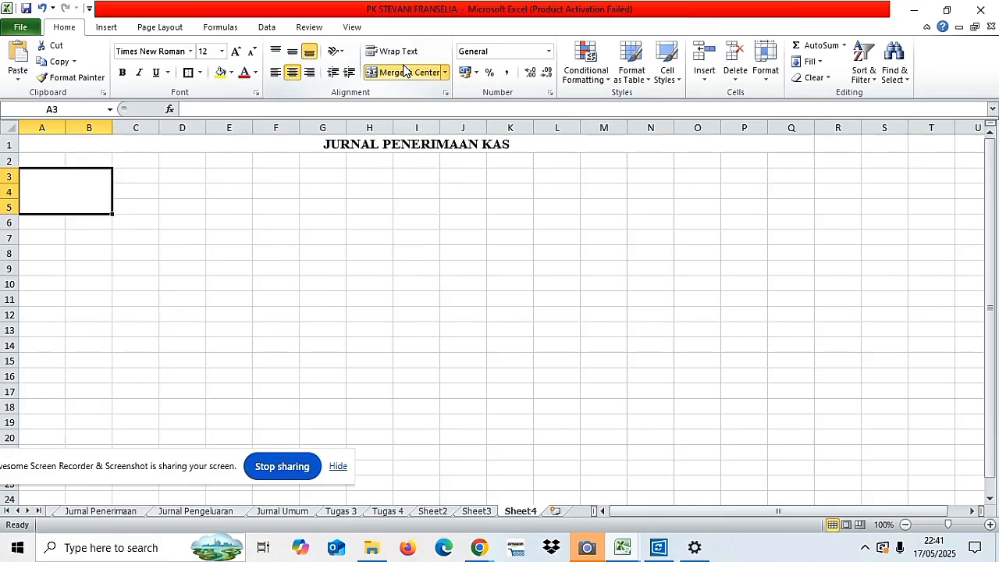
type("t")
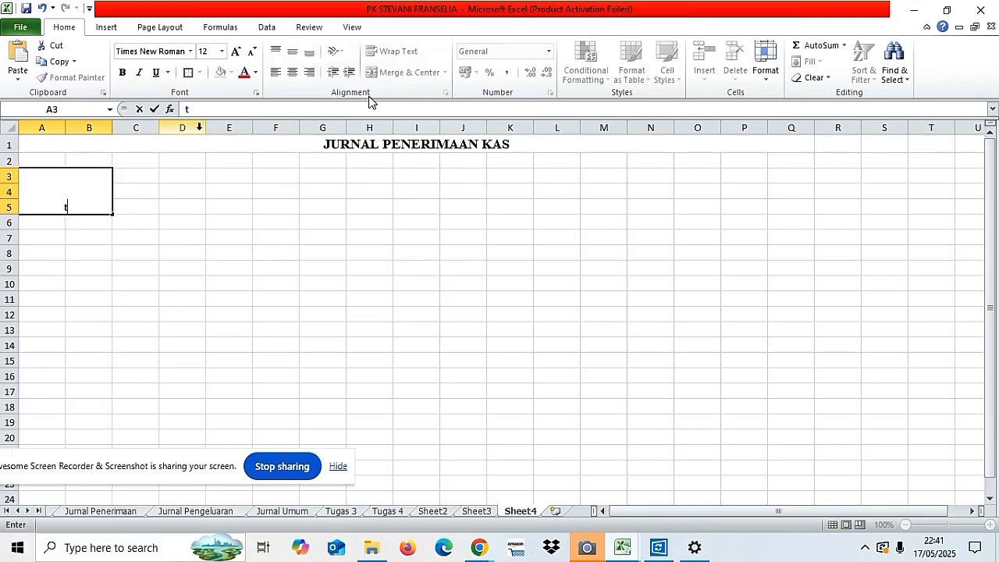
key("BackSpace")
type("Y")
key("BackSpace")
type("Tangga")
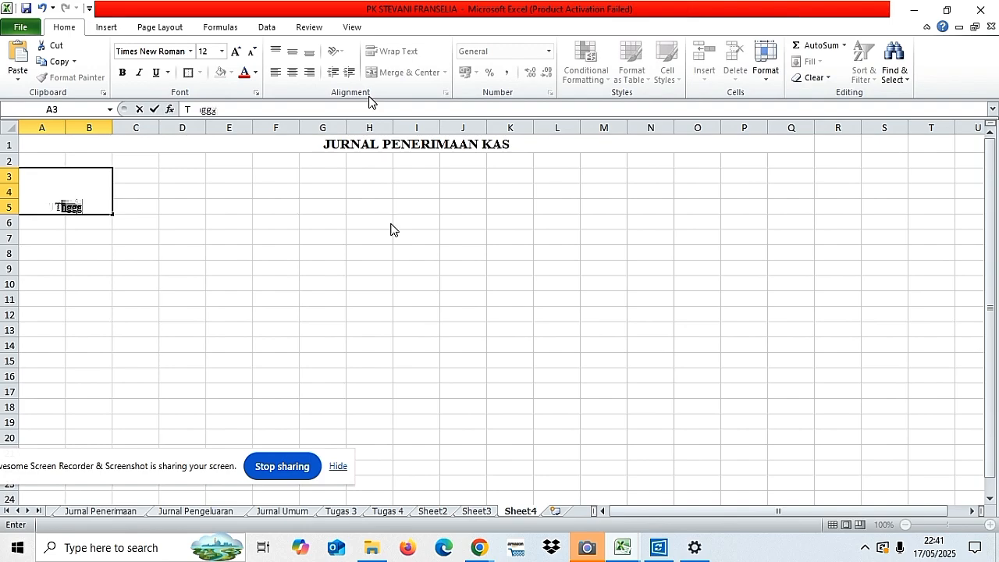
type("l")
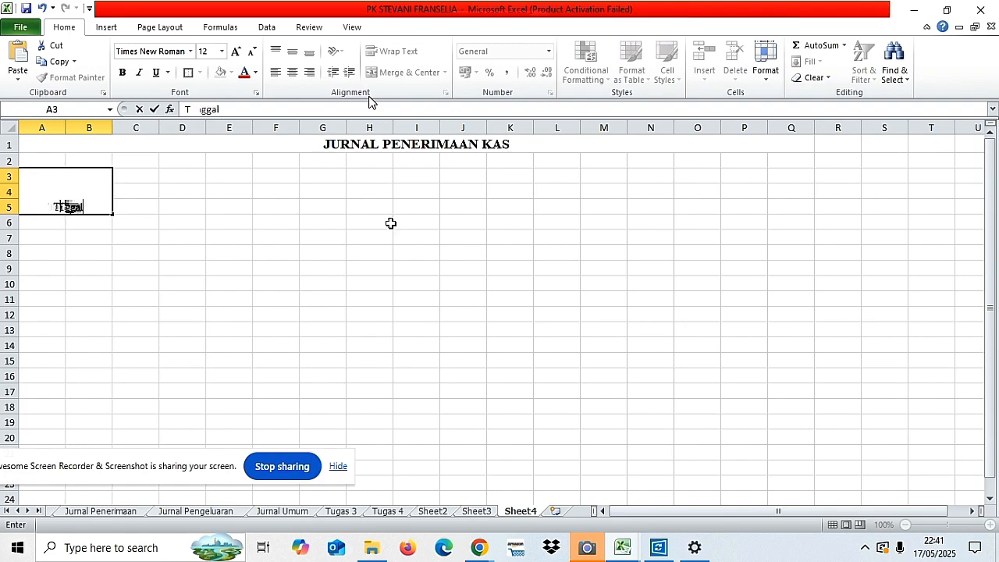
left_click(322, 222)
- Merge and centre C3:E5 and enter the column heading Keterangan in it
left_click_drag(138, 179, 242, 219)
left_click(404, 72)
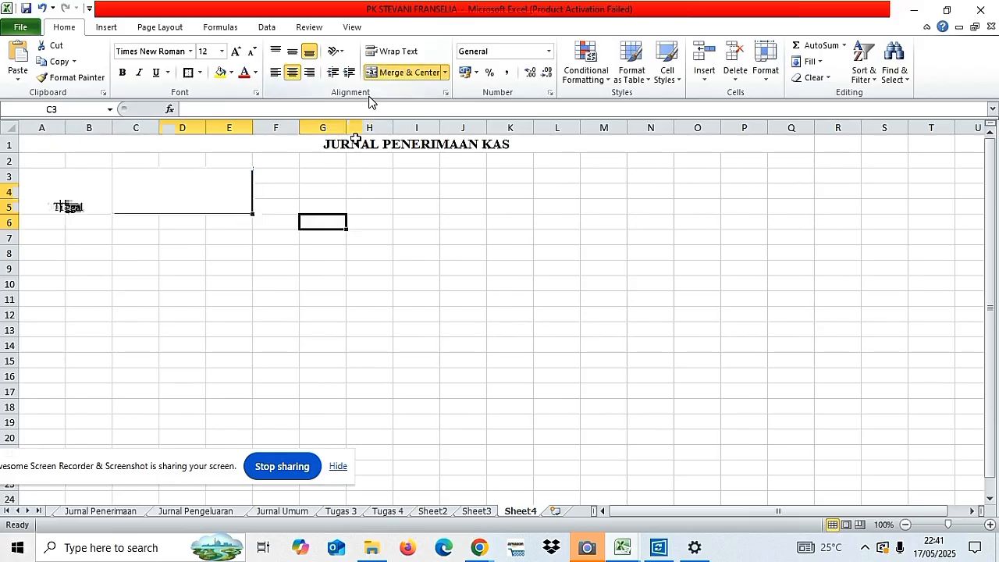
type("Keterangan")
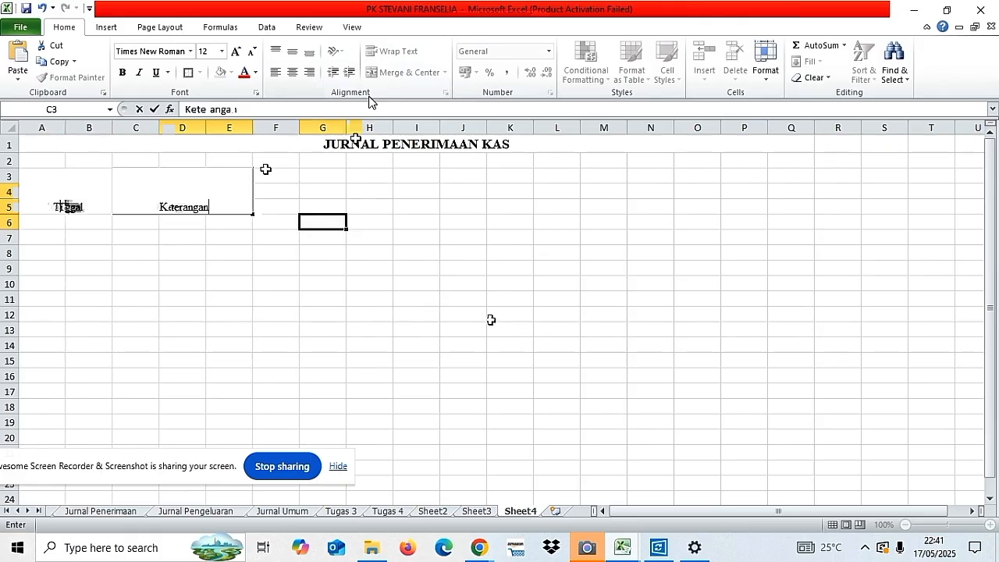
- Merge and centre F3:H3 and, separately, F4:H5 beneath it
left_click_drag(265, 172, 390, 180)
left_click(273, 190)
left_click(376, 73)
left_click(369, 206)
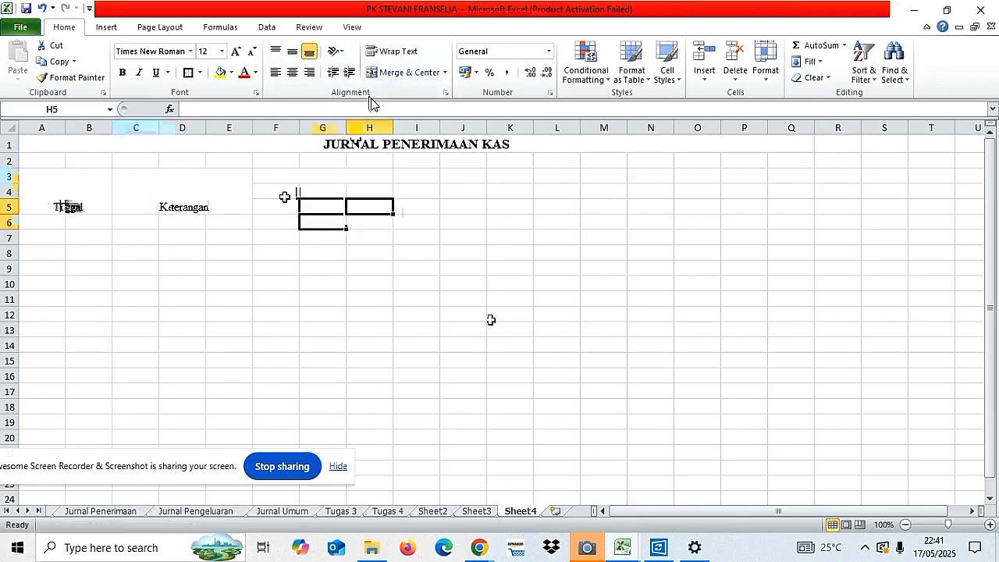
left_click_drag(276, 193, 381, 206)
key("F4")
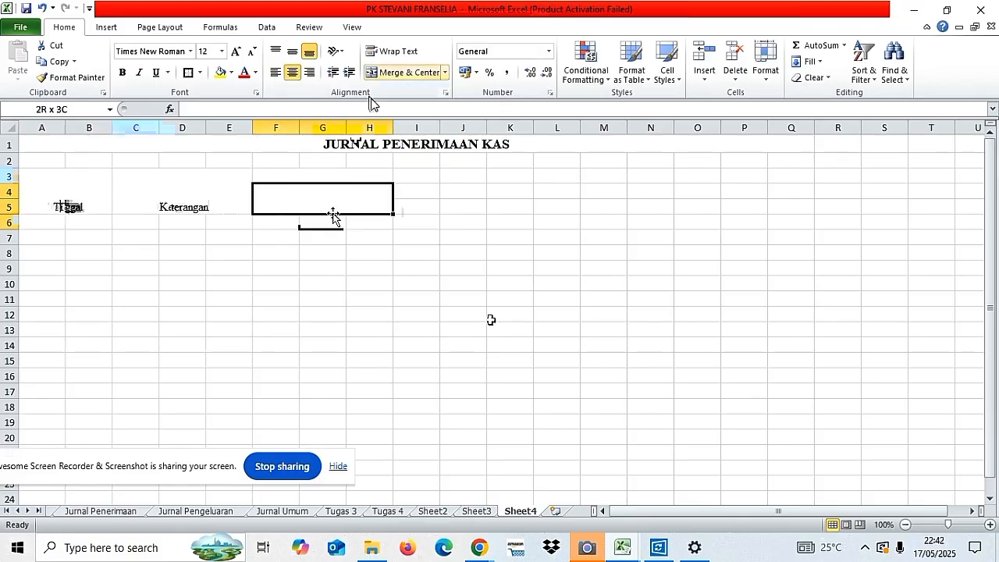
- Enter the heading Kas (III) in the merged cell F4:H5
type("Kas")
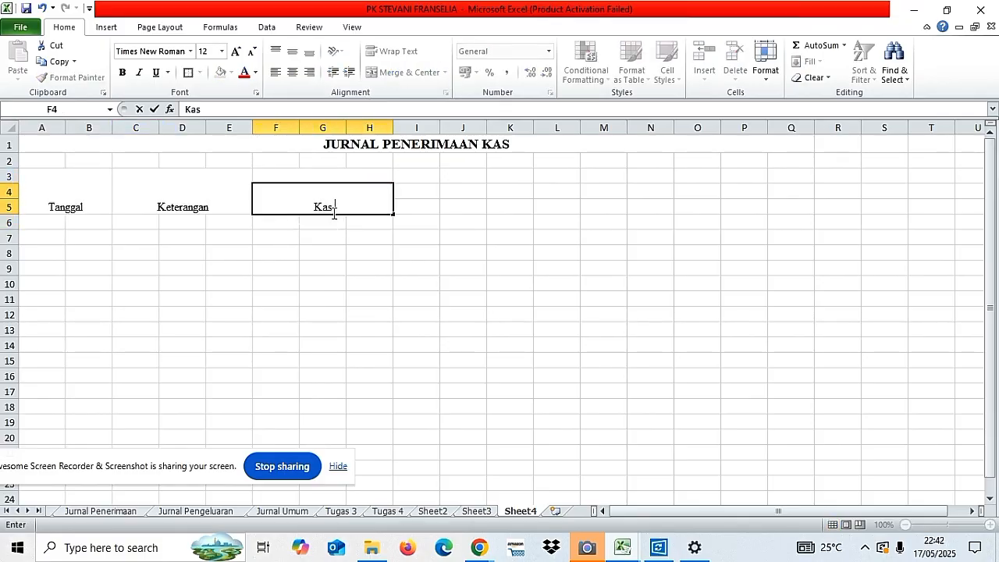
type(" (i")
key("BackSpace")
key("Caps_Lock")
type("II)")
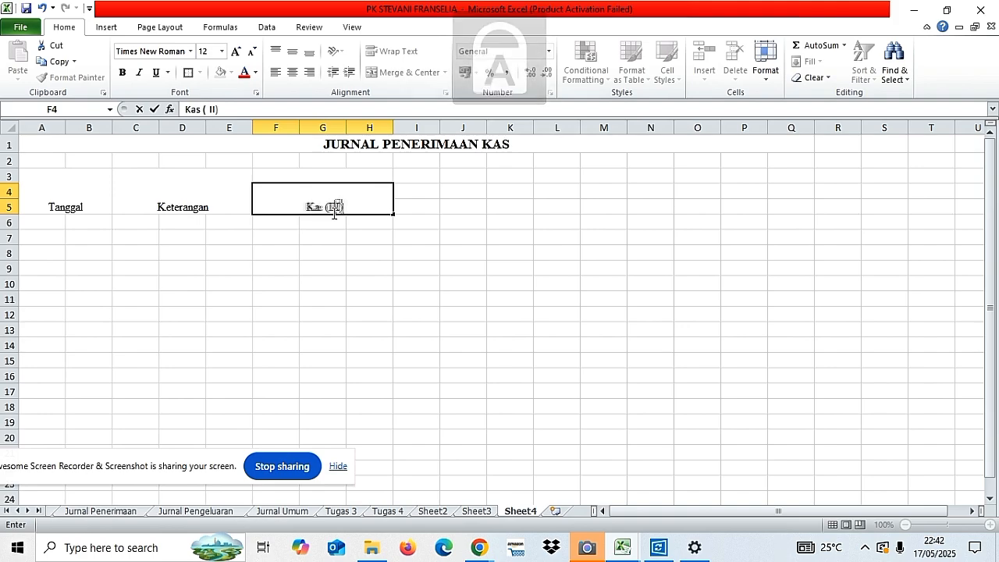
- Enter the heading Debit in the merged cell F3:H3 above the Kas heading
left_click(340, 176)
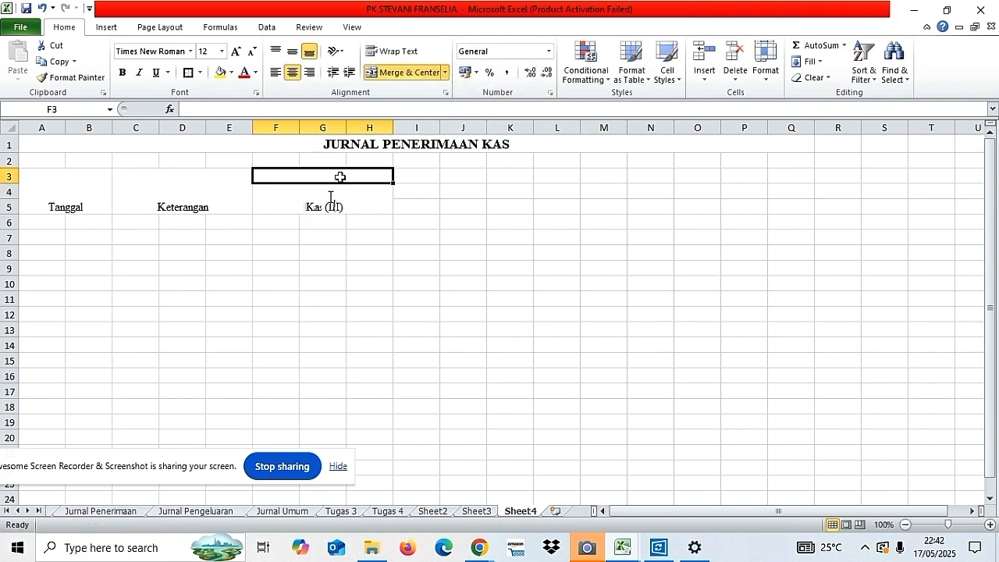
type("dE")
key("BackSpace")
key("BackSpace")
type("D")
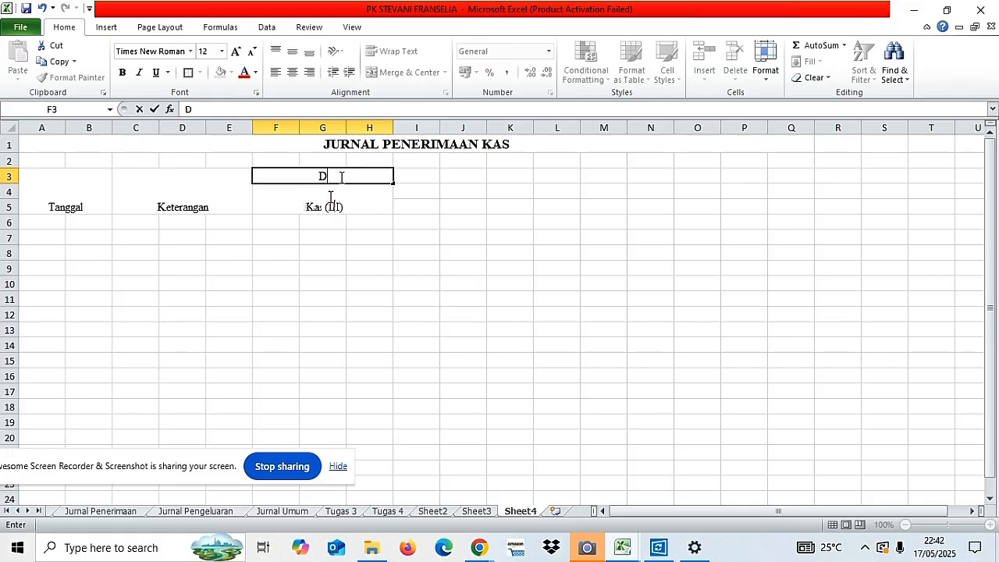
key("Caps_Lock")
type("ebit")
key("Tab")
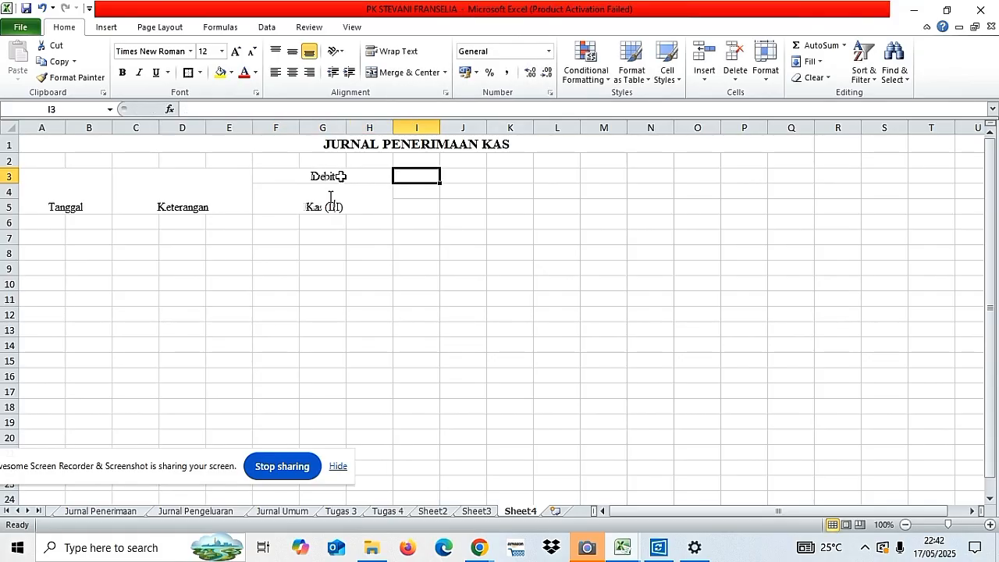
- Merge and centre I3:Q3 and, separately, I4:K5 beneath it
left_click(414, 220)
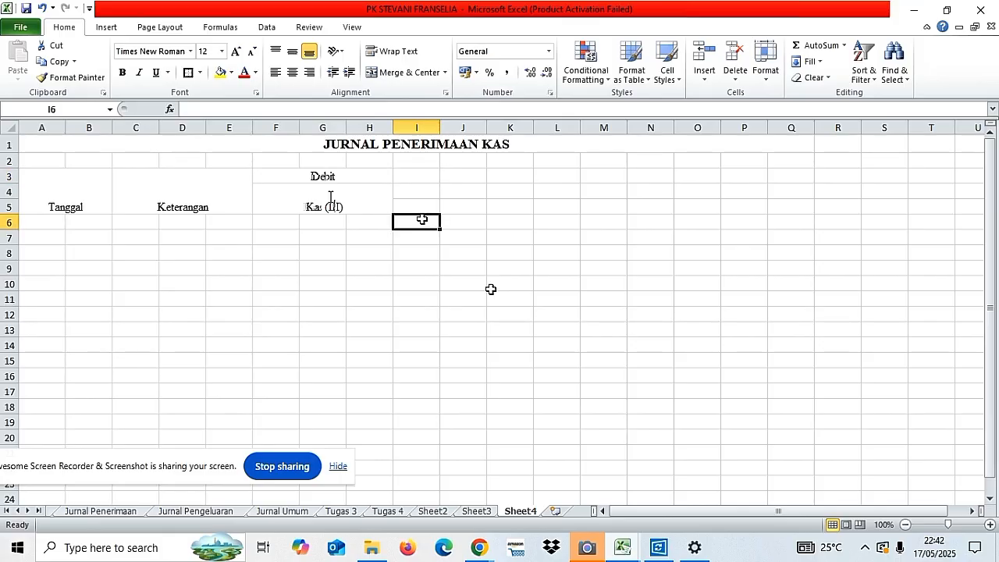
left_click_drag(412, 181, 785, 171)
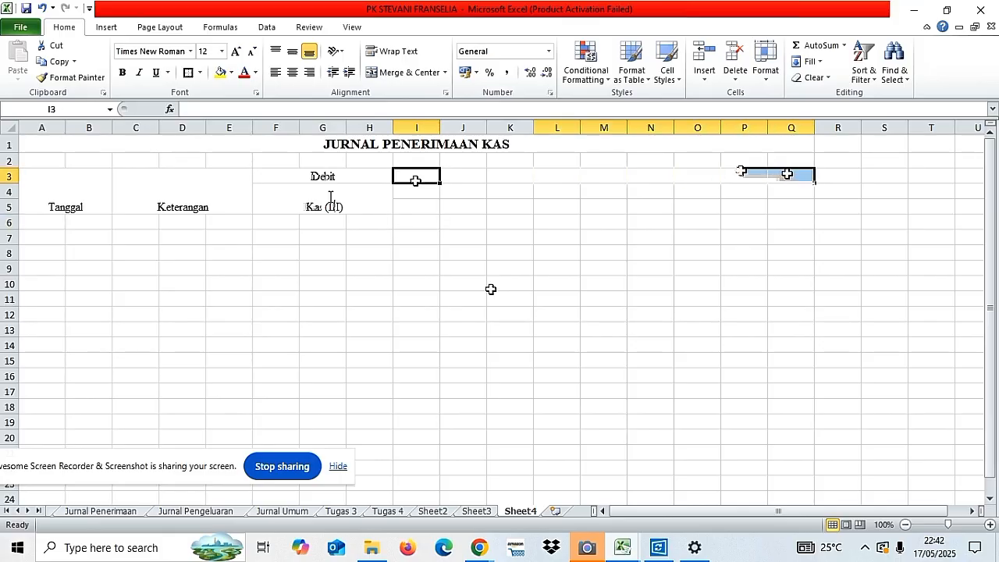
left_click(380, 76)
left_click(509, 268)
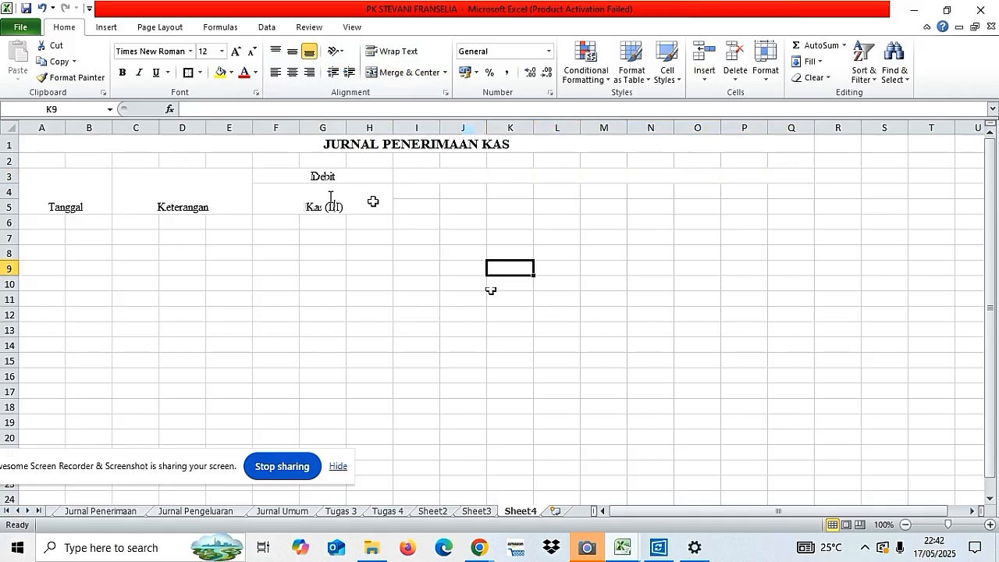
left_click(416, 196)
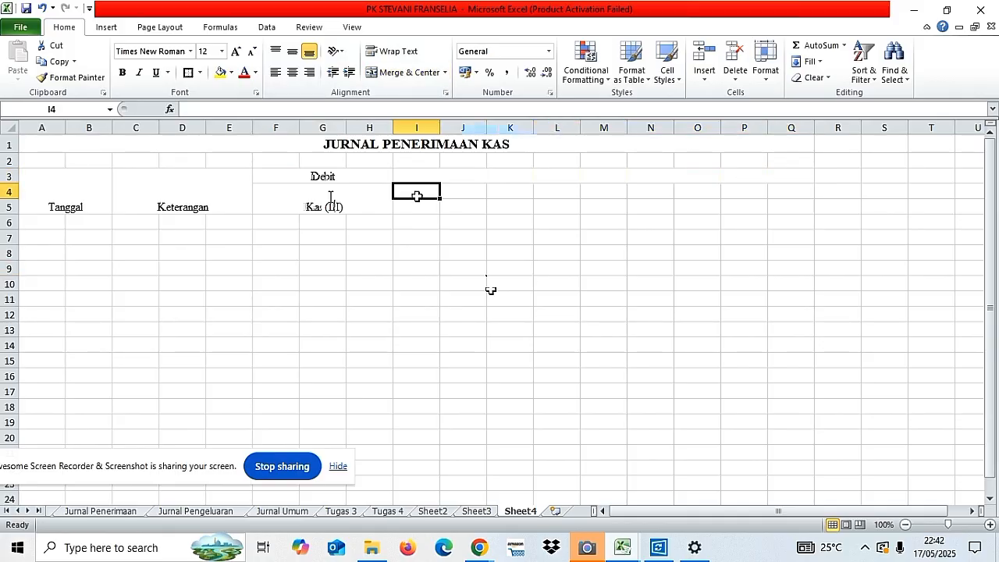
left_click_drag(416, 196, 494, 205)
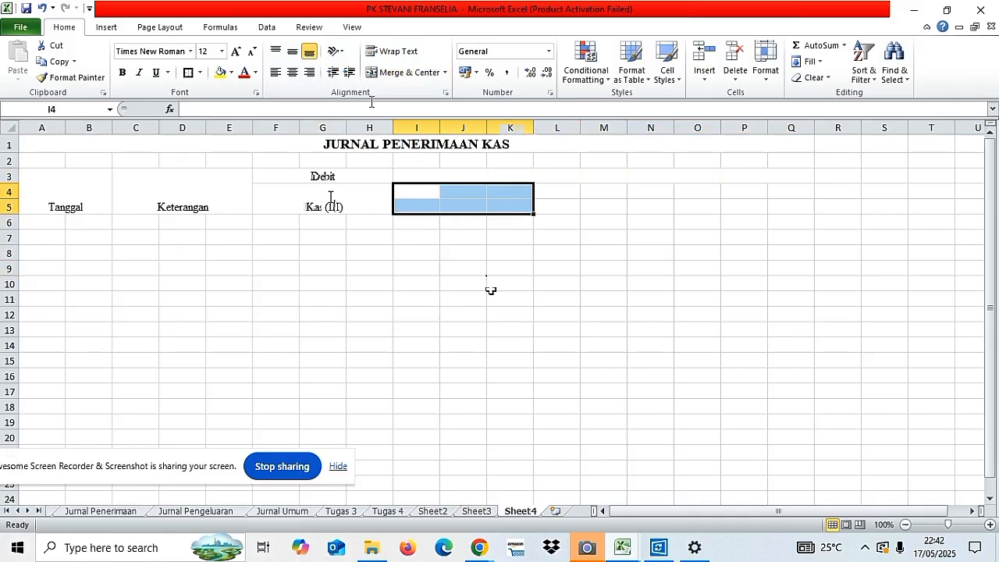
left_click(400, 73)
left_click(561, 188)
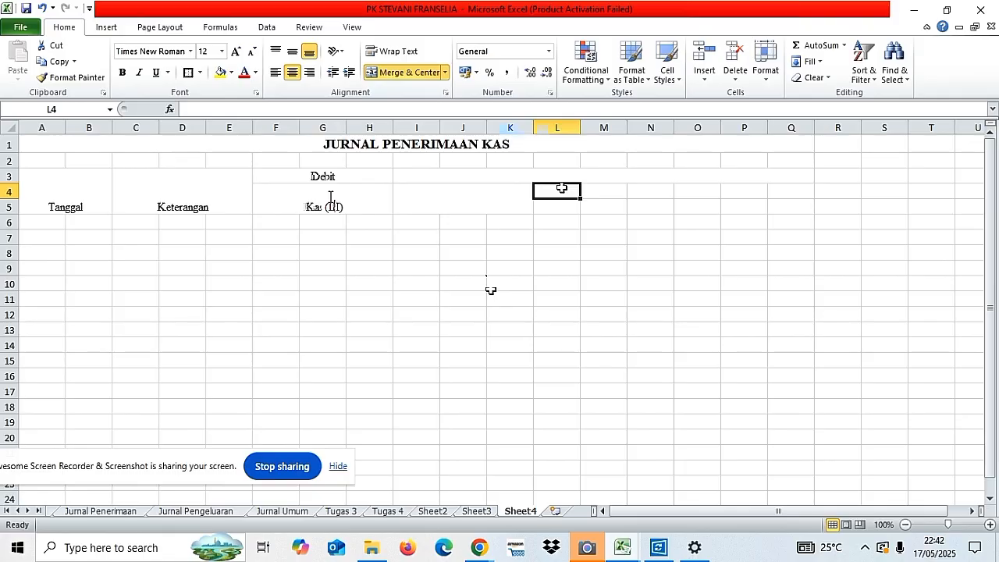
- Enter the heading Pendapatan Jasa (4102) in the merged cell I4:K5
double_click(434, 207)
type("Pendapatan")
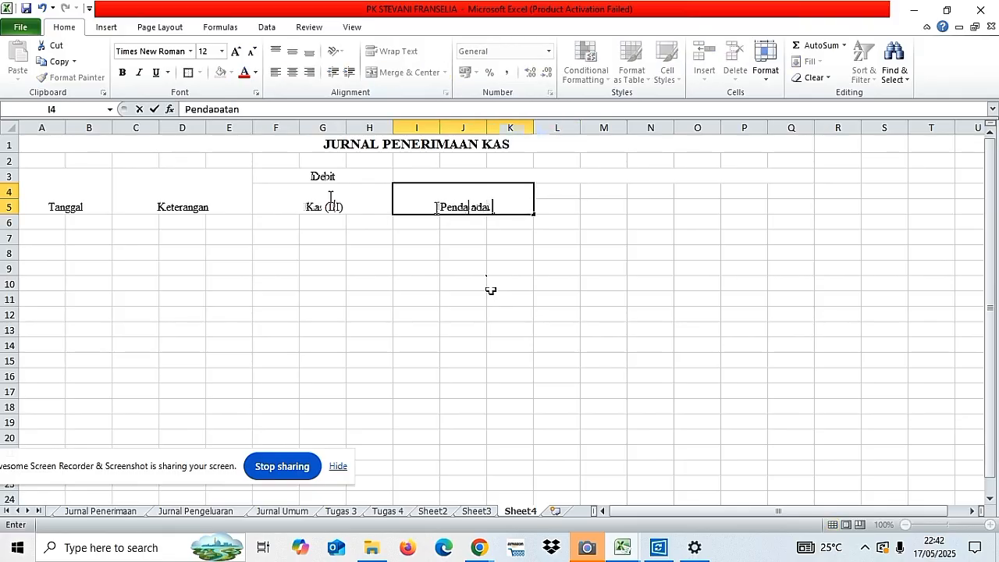
type(" jasa (")
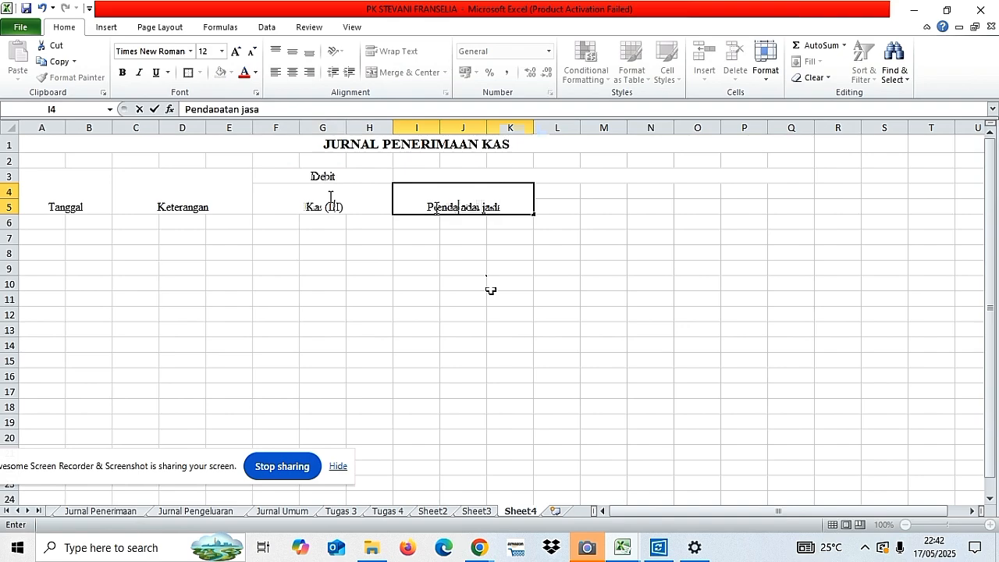
key("BackSpace")
key("BackSpace")
key("BackSpace")
key("BackSpace")
key("BackSpace")
key("BackSpace")
key("BackSpace")
type("Jasa")
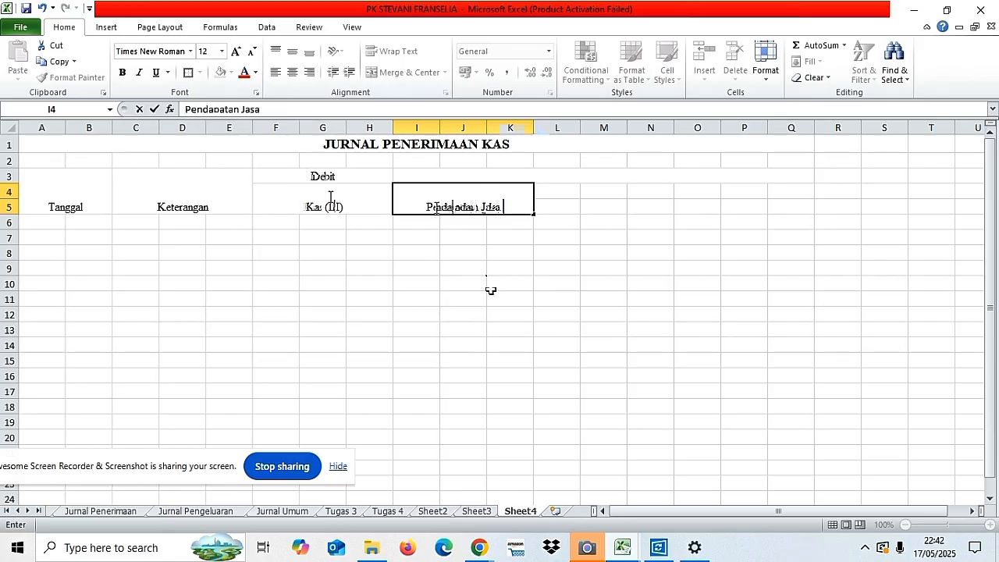
type(" (4")
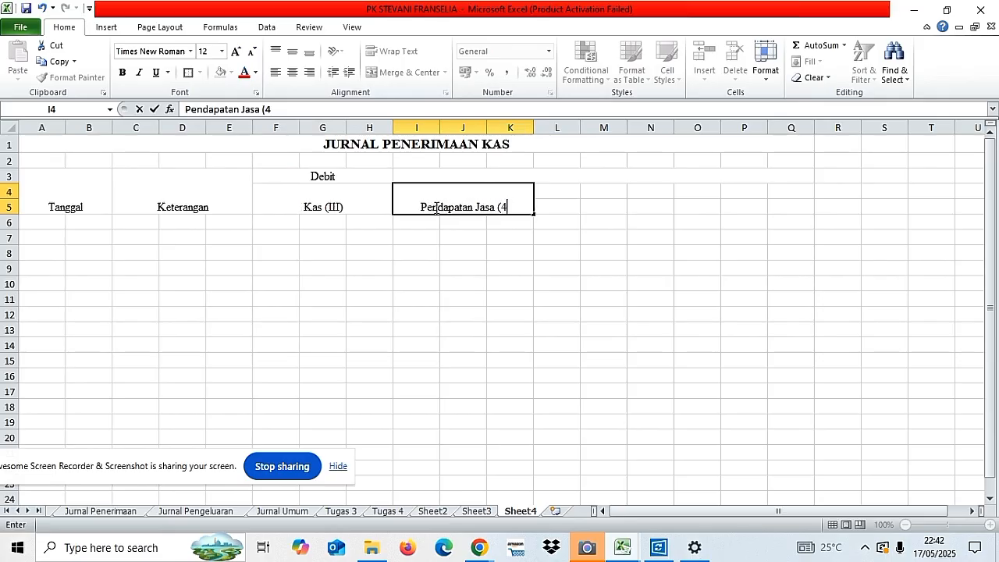
type("102")
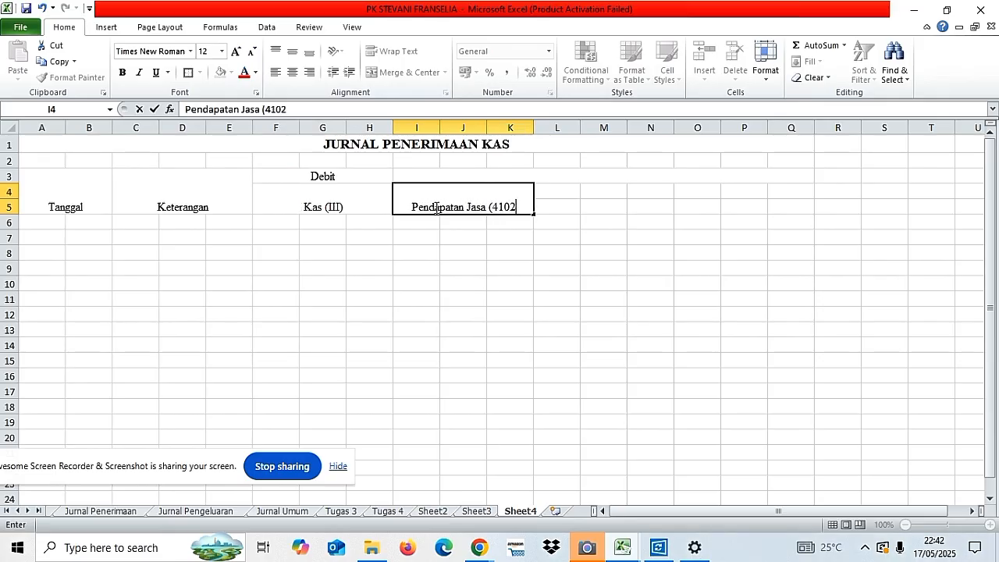
type(")")
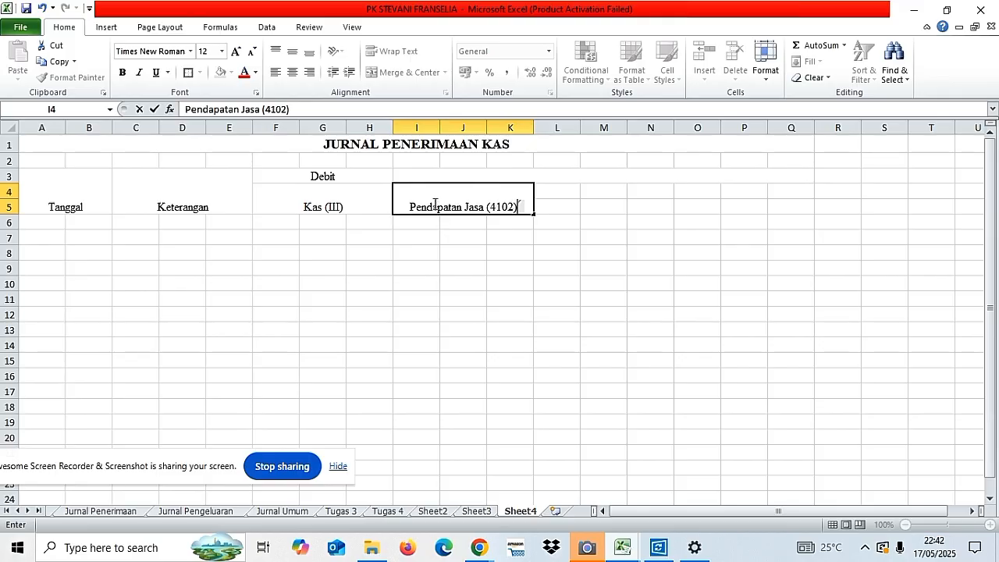
- Merge and centre L4:M5 and enter the heading Nama Perkiraan in it
left_click(550, 222)
left_click_drag(546, 194, 592, 207)
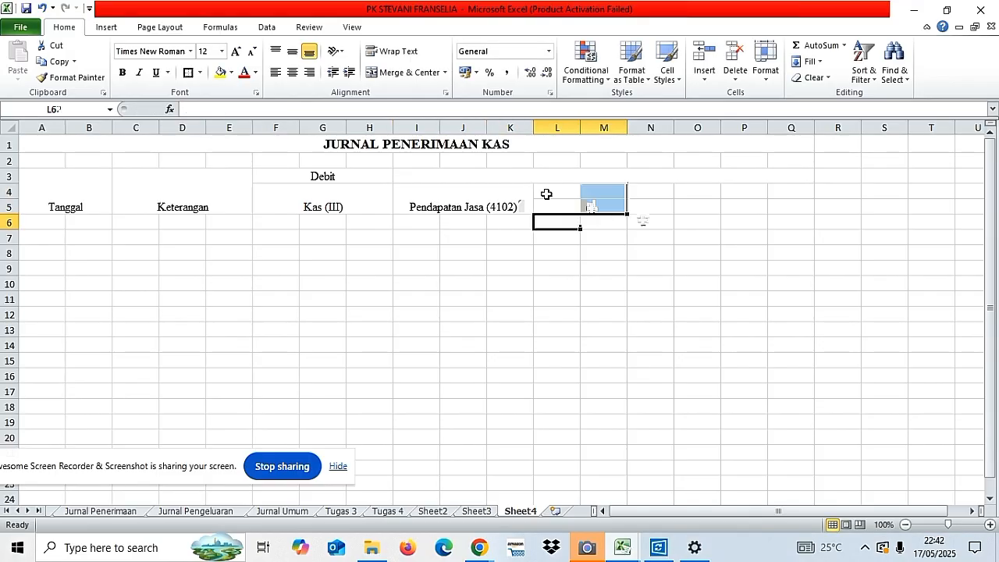
left_click(425, 73)
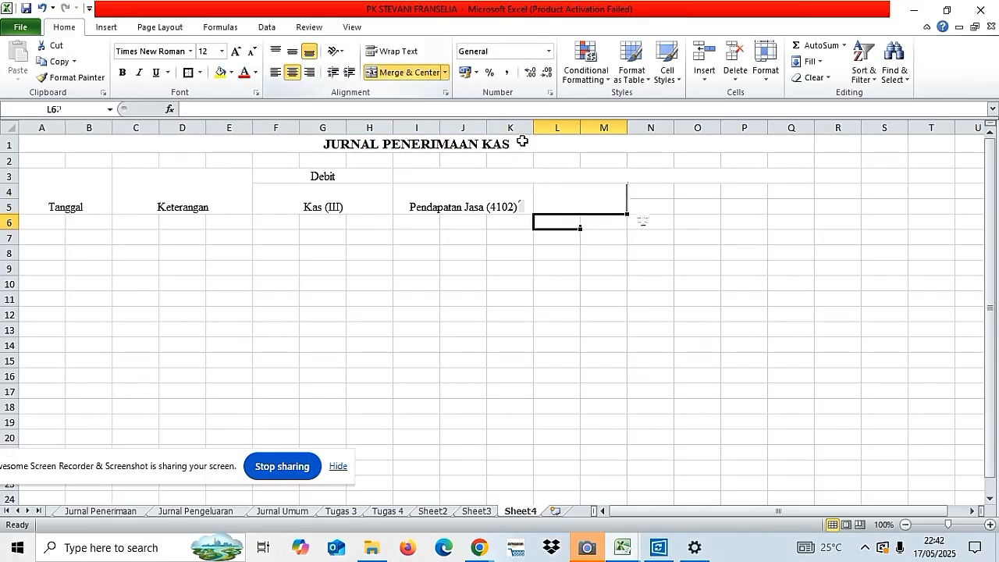
type("Nama Perkiraan")
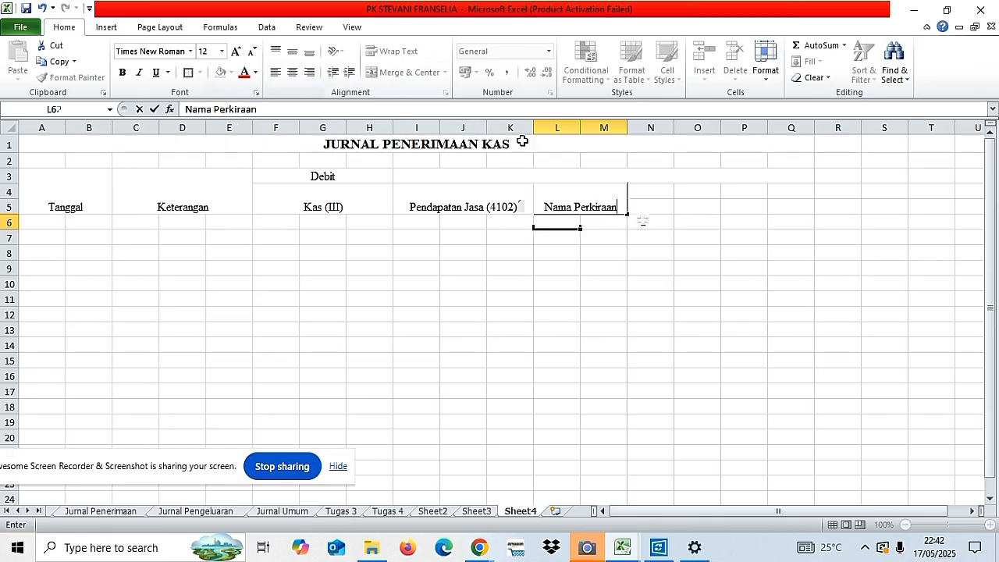
key("Tab")
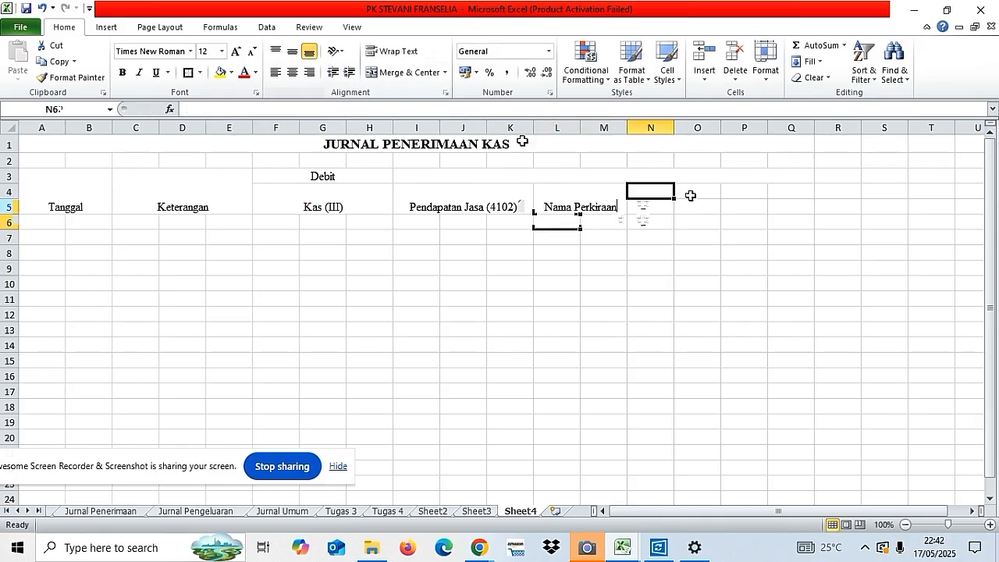
- Merge and centre O4:Q5 and, separately, N4:N5 beside it
left_click_drag(691, 191, 798, 214)
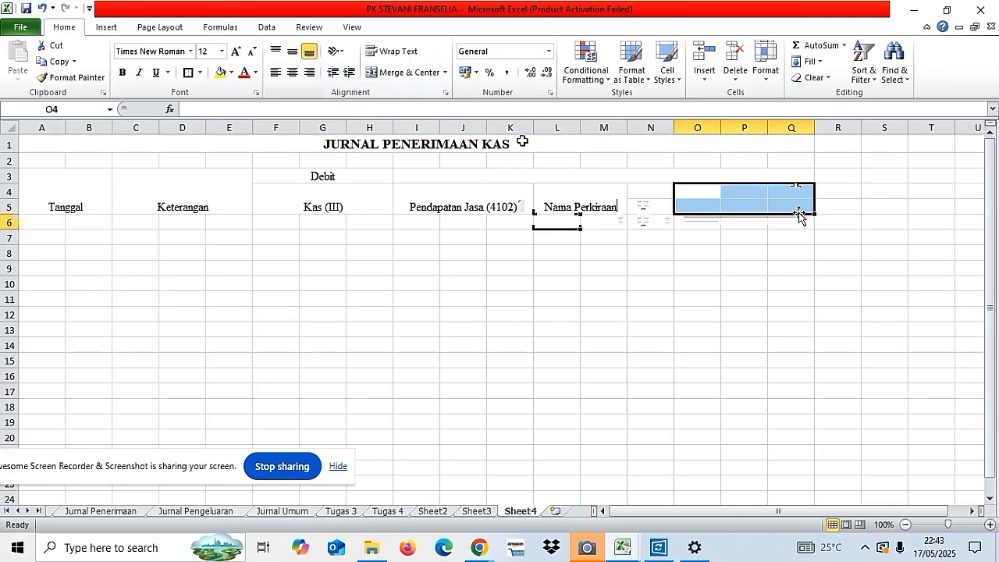
left_click(405, 72)
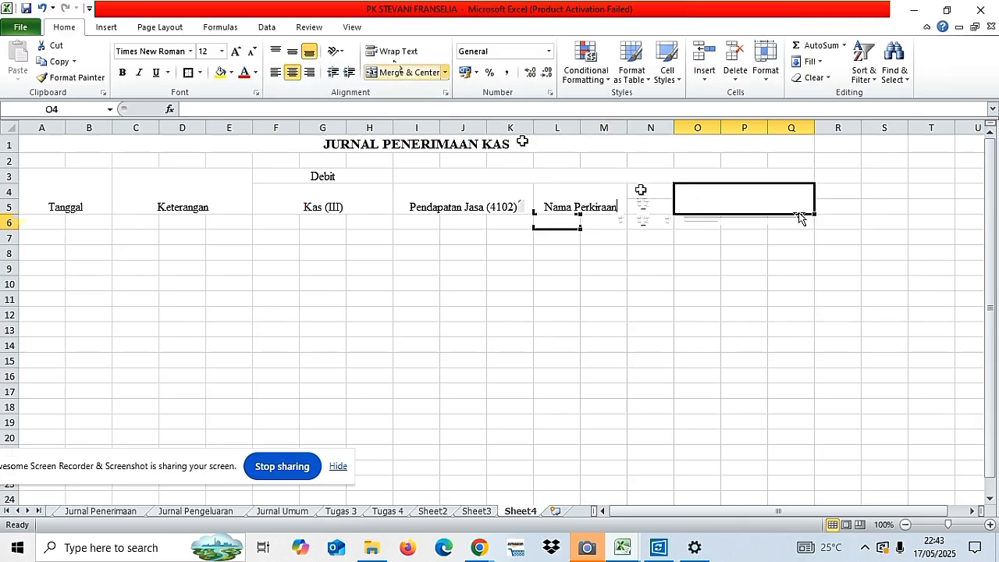
left_click_drag(650, 192, 652, 204)
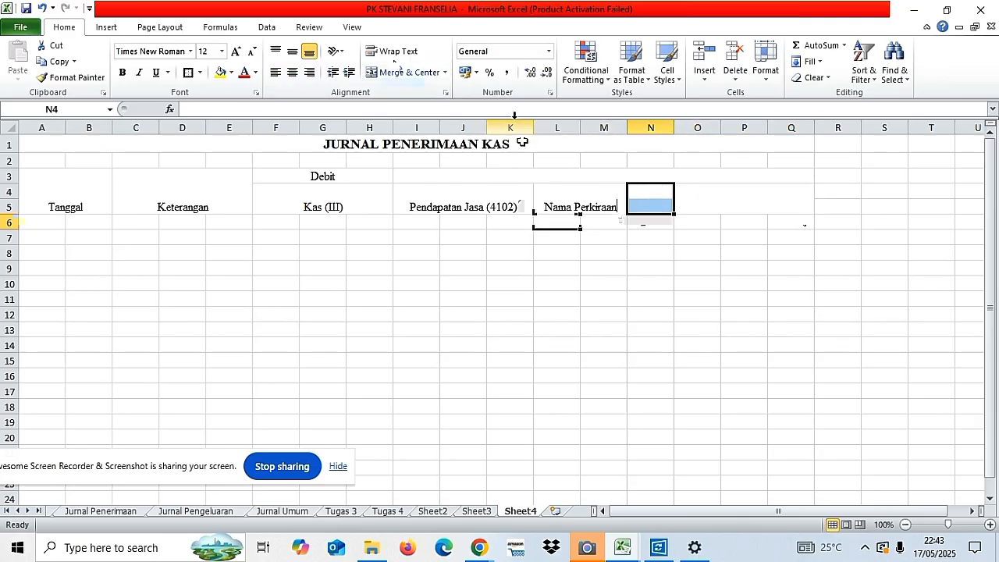
left_click(394, 69)
- Enter the heading Reff in the merged cell N4:N5 and Jumlah in the merged cell O4:Q5
type("Reff")
key("Tab")
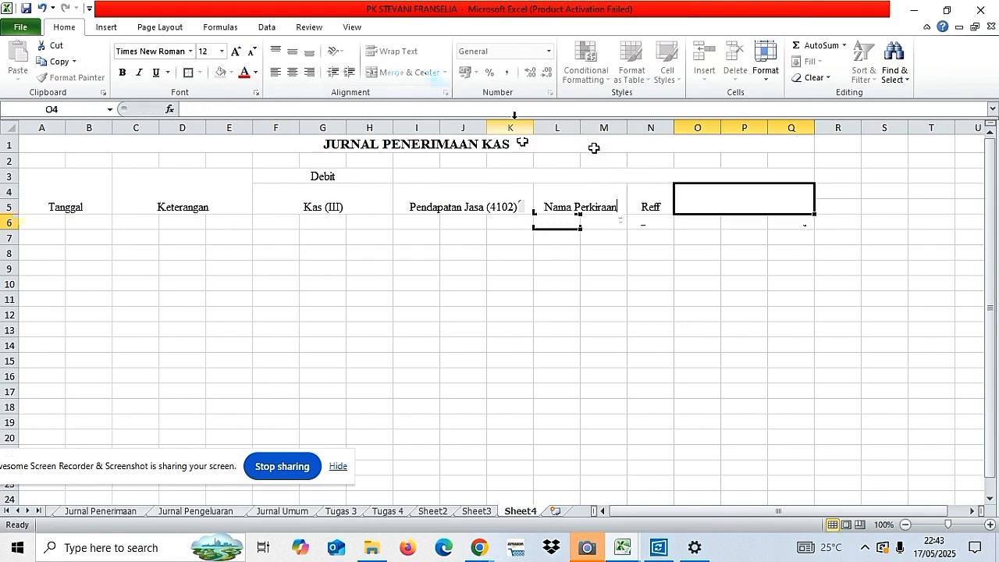
type("Jumlah")
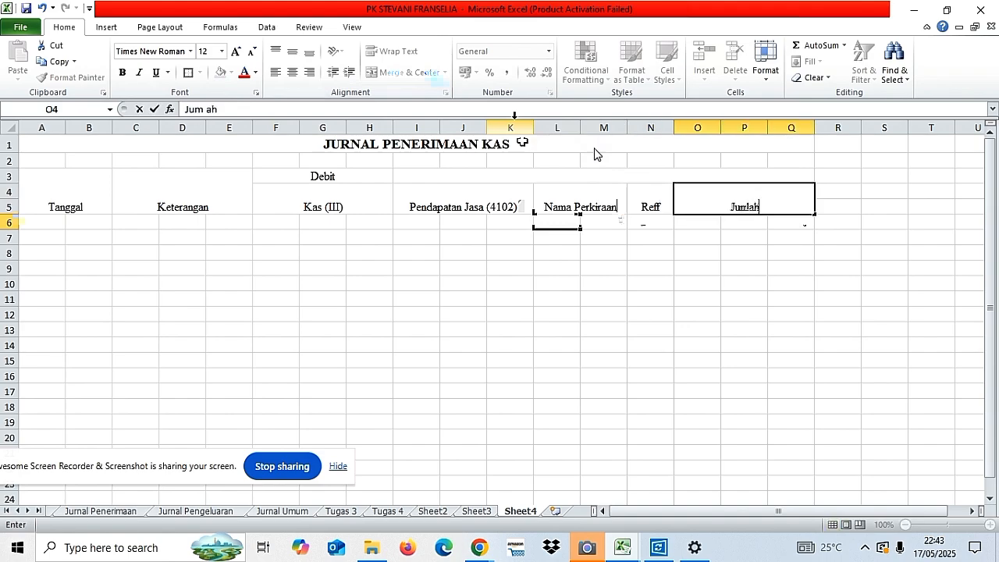
- Enter the heading Kredit in the merged cell I3:Q3
left_click(636, 175)
type("K")
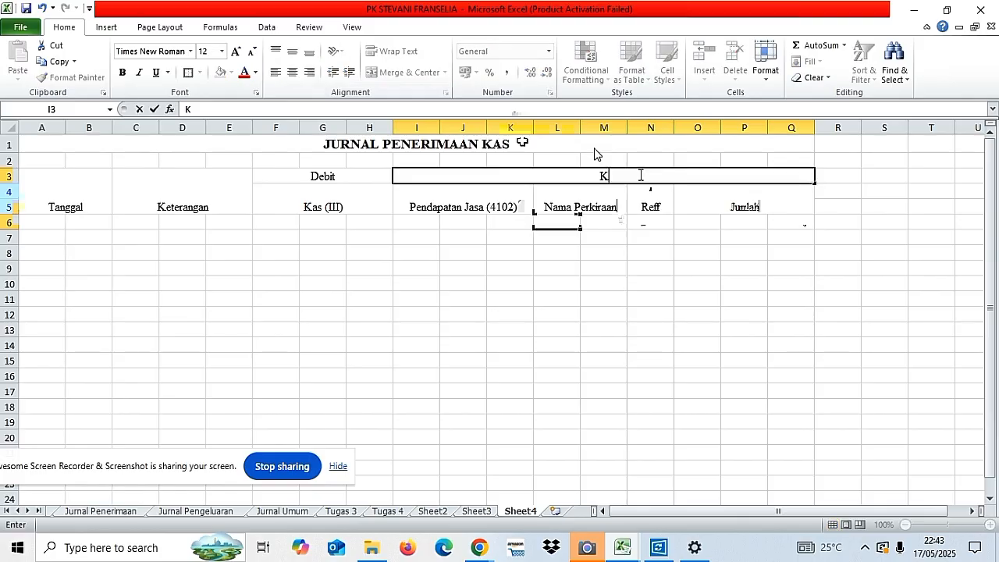
type("redit")
left_click(506, 267)
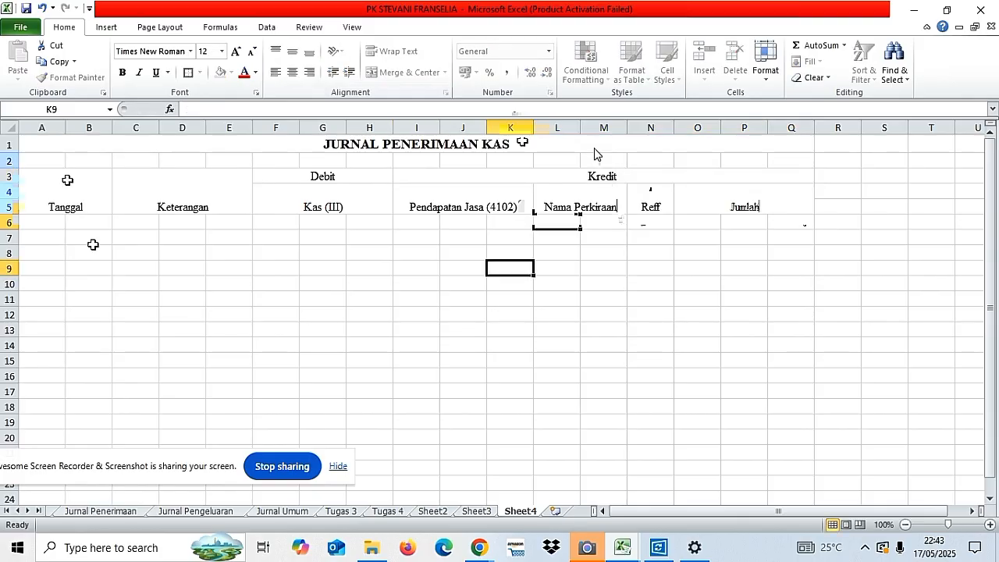
- Enter the first entry's date under Tanggal, with Jan in A6 and 1 in B6
left_click(46, 235)
left_click(33, 221)
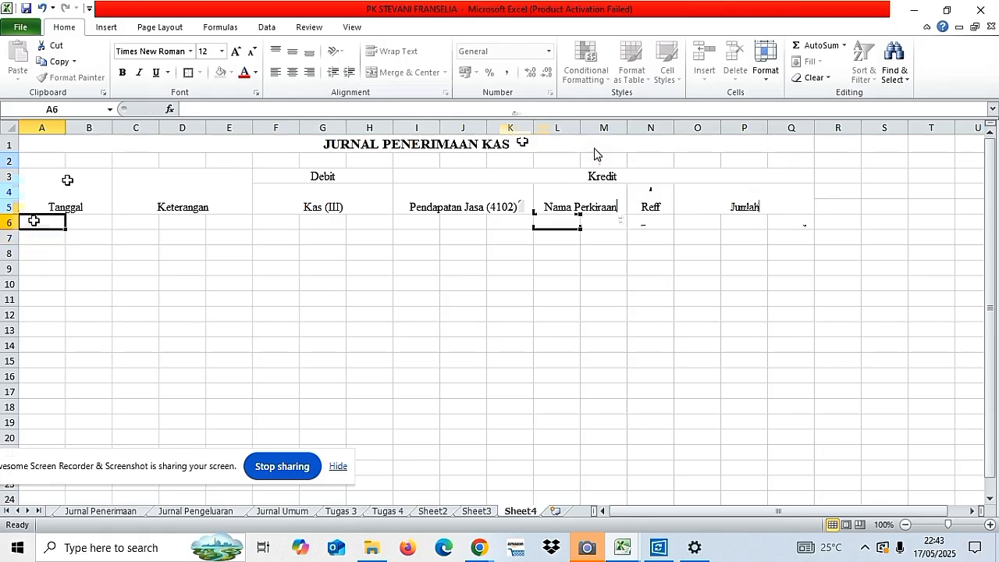
type("Jan")
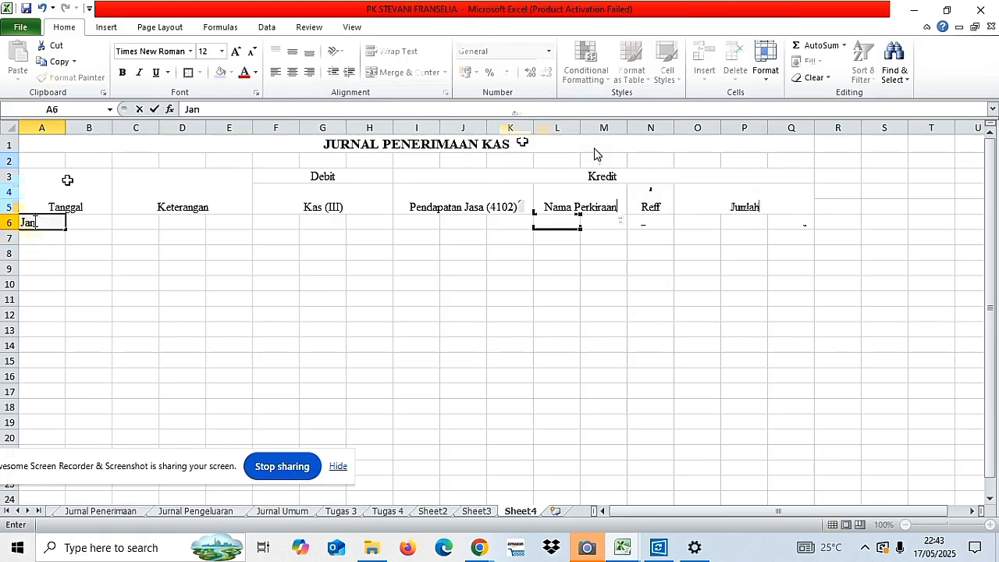
key("Tab")
type("1")
key("Tab")
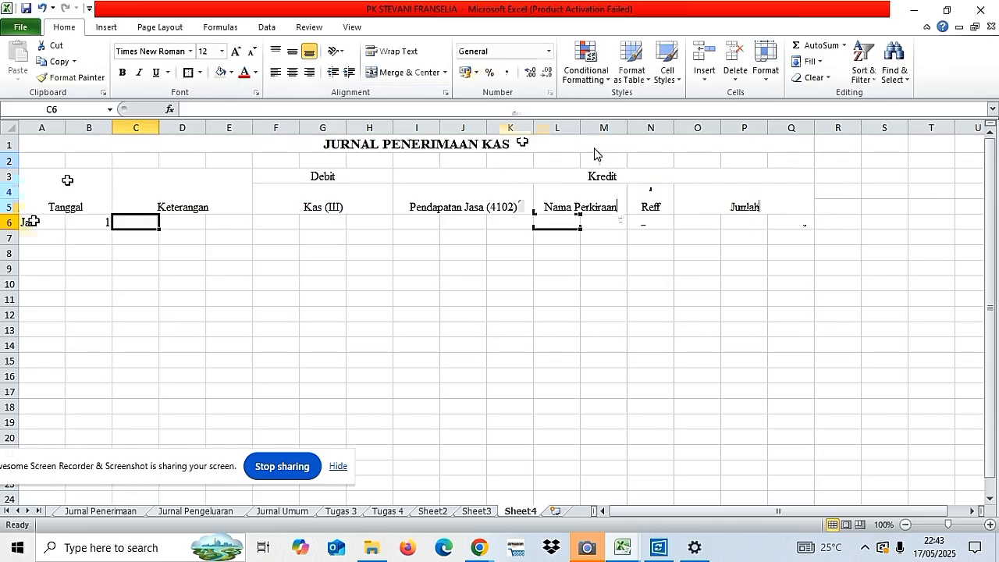
- Enter the description Penyetoran modal in C6 under Keterangan
type("emyer")
key("BackSpace")
key("BackSpace")
key("BackSpace")
key("BackSpace")
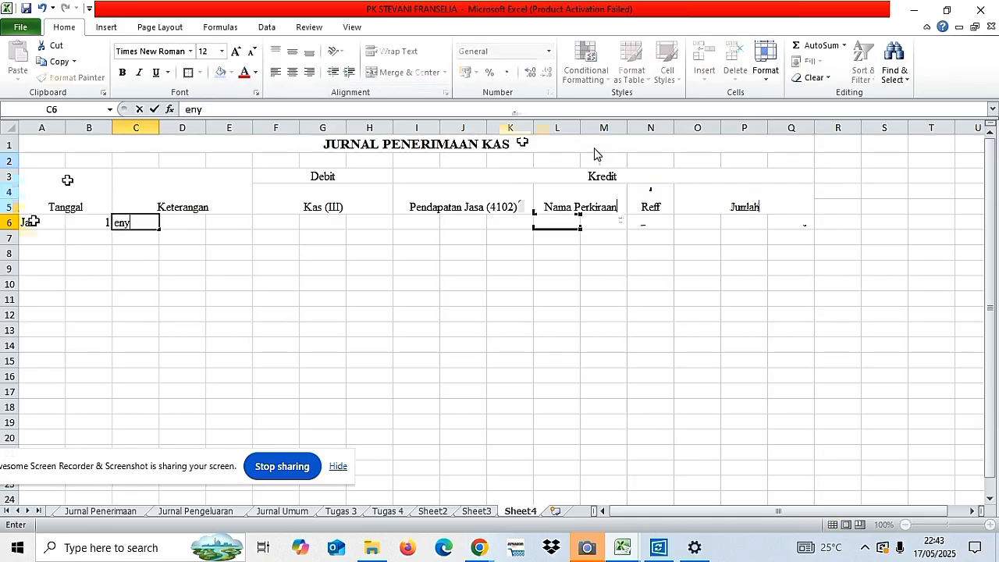
key("BackSpace")
type("Penyetor    ")
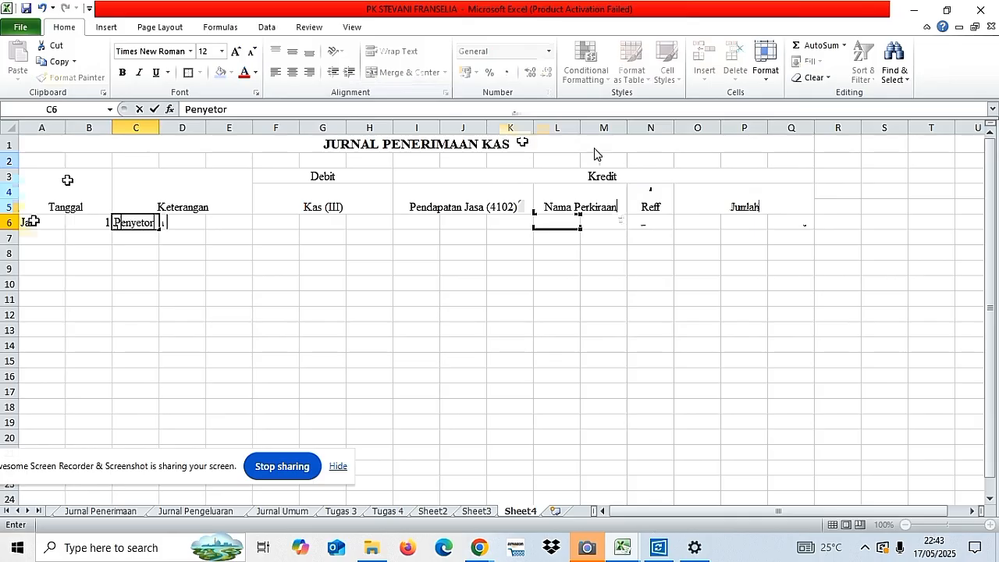
type("modal")
left_click(135, 299)
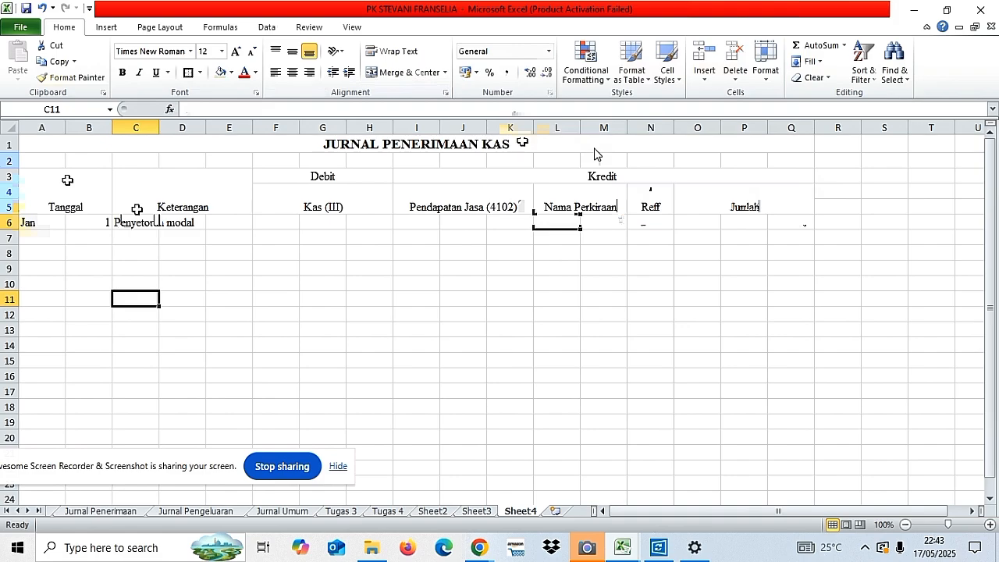
- Merge the Keterangan cells C:E and the Kas cells F:H row by row from row 6 to row 14
left_click(136, 217)
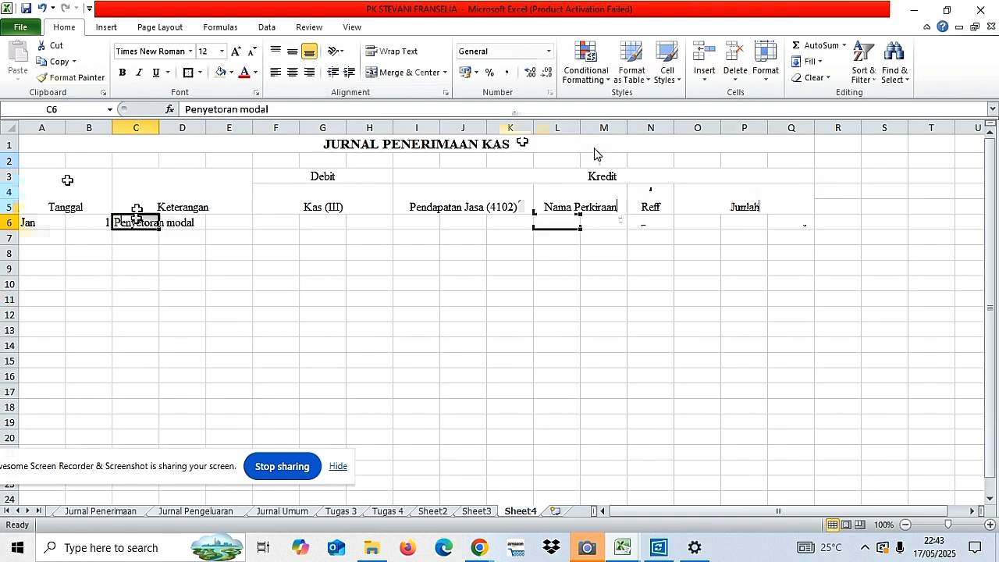
left_click_drag(137, 238, 220, 241)
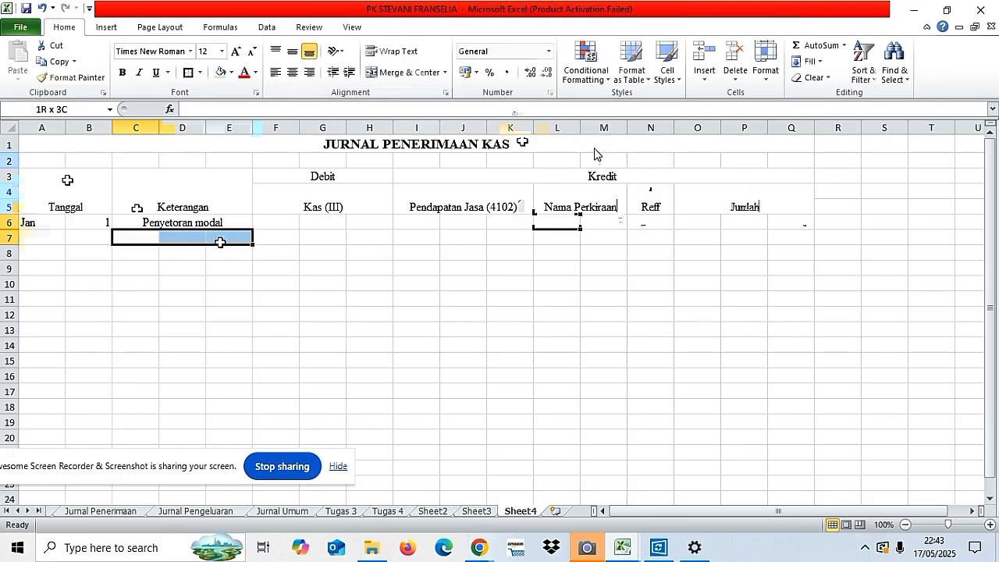
left_click(375, 223)
left_click_drag(393, 228, 394, 343)
left_click(557, 312)
left_click(407, 222)
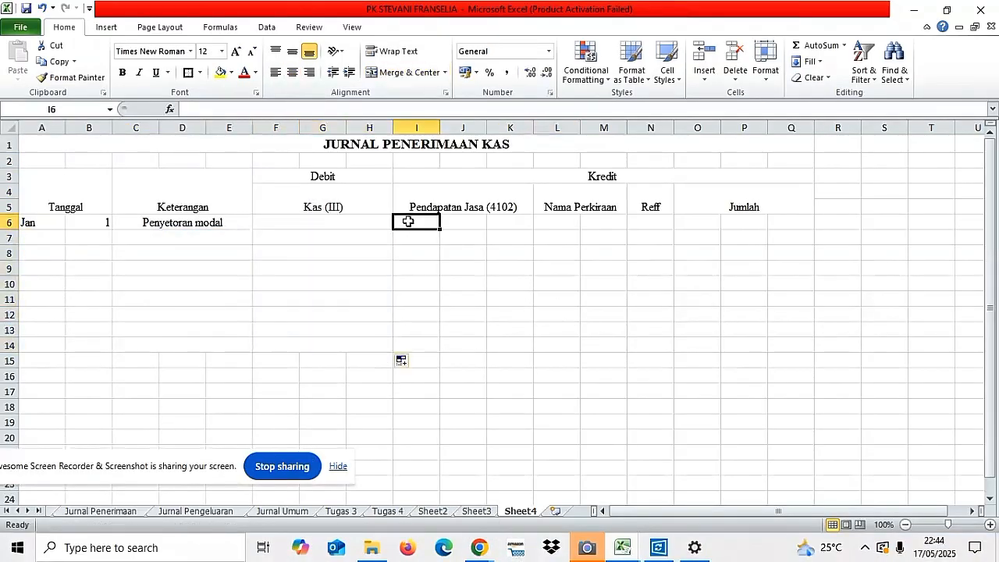
- Merge the Pendapatan Jasa cells I:K and the Nama Perkiraan cells L:M row by row from row 6 to row 14
left_click_drag(407, 222, 511, 352)
left_click(406, 73)
left_click_drag(563, 220, 630, 354)
left_click(414, 76)
- Merge and centre O6:Q6 under Jumlah and fill the merged cell down to row 15
left_click_drag(712, 225, 777, 224)
left_click(408, 73)
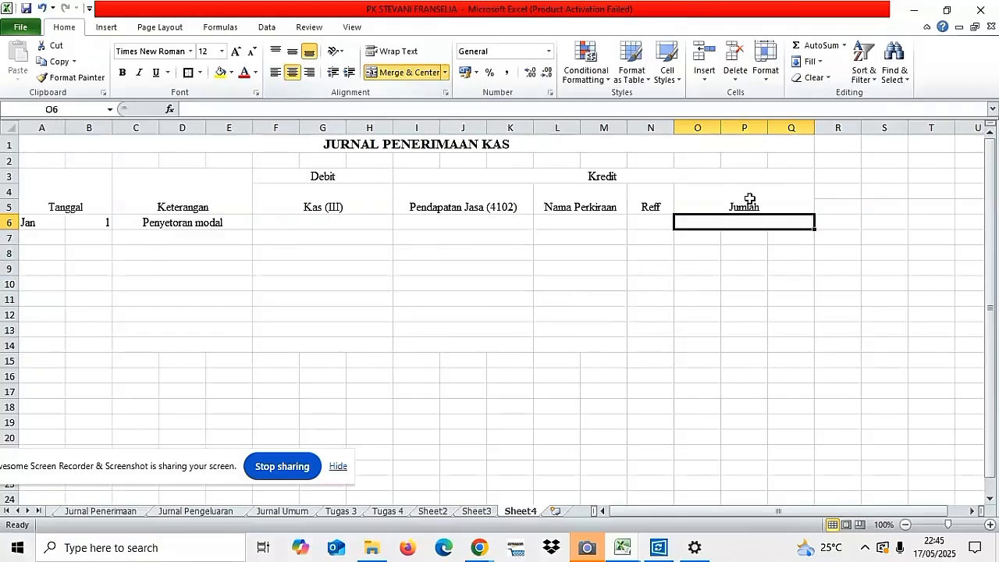
left_click_drag(813, 229, 801, 362)
left_click(921, 320)
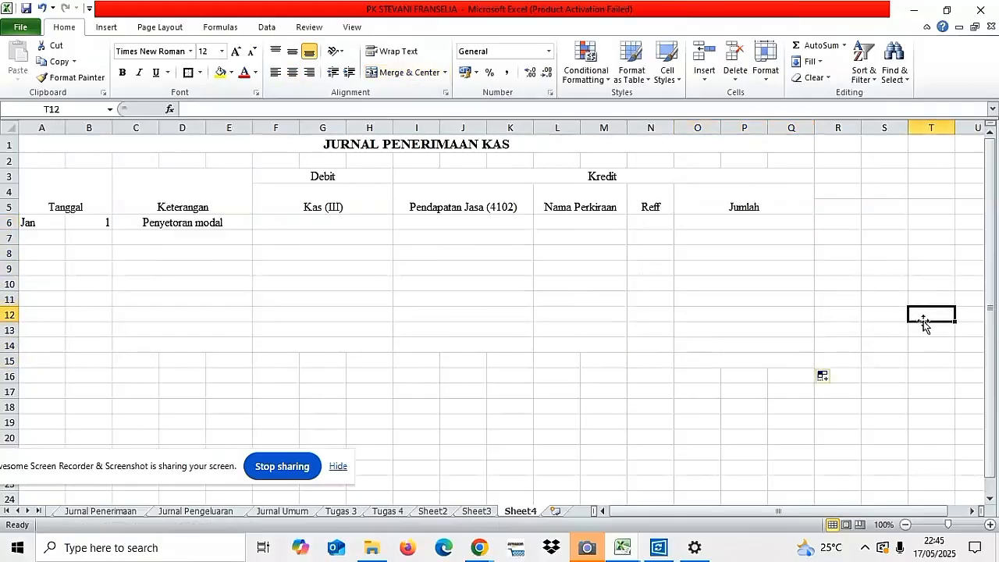
- Apply the Rp English (Indonesia) accounting format to the Kas column cells F6:H14
left_click(330, 220)
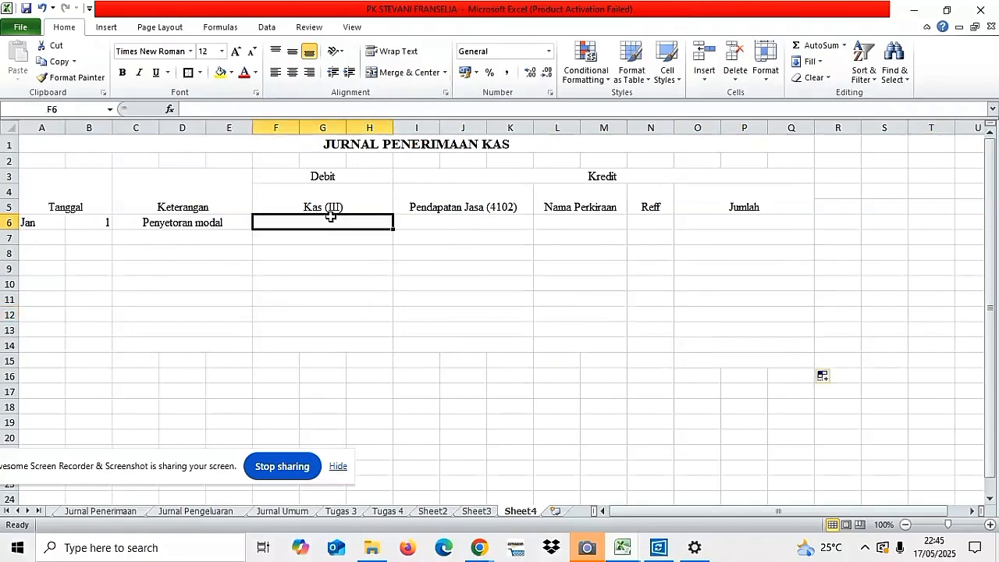
left_click(438, 278)
left_click(346, 226)
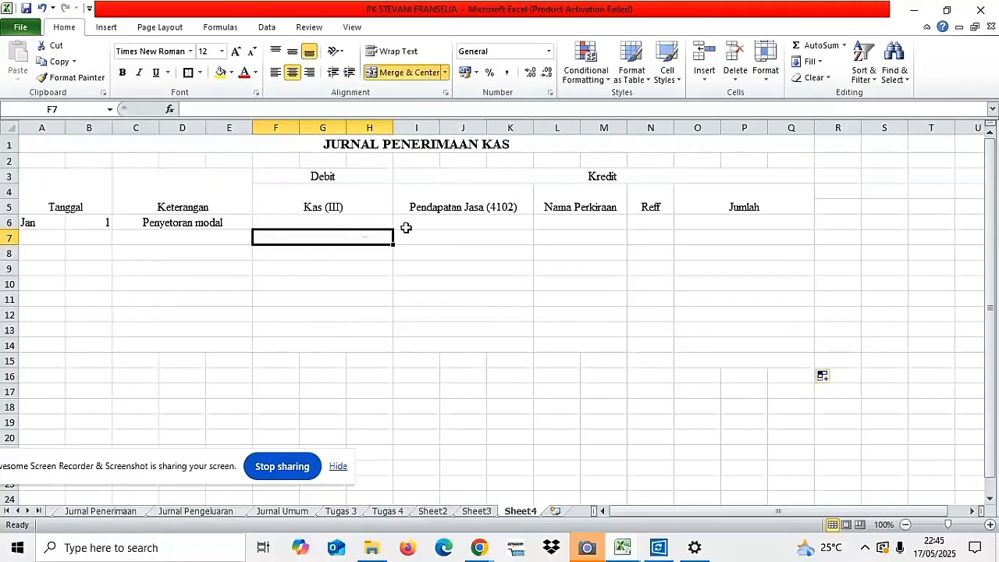
left_click_drag(368, 225, 363, 343)
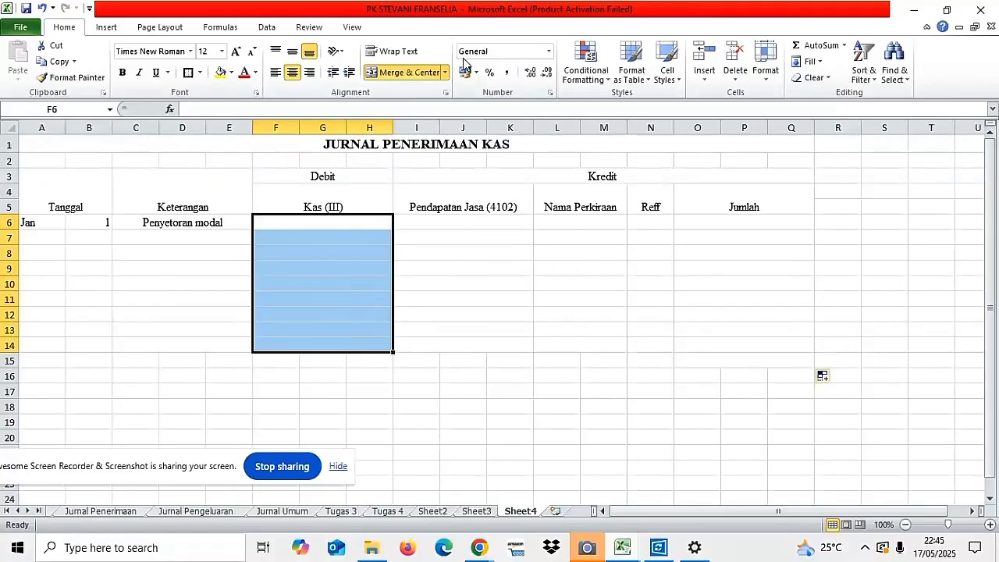
left_click(549, 51)
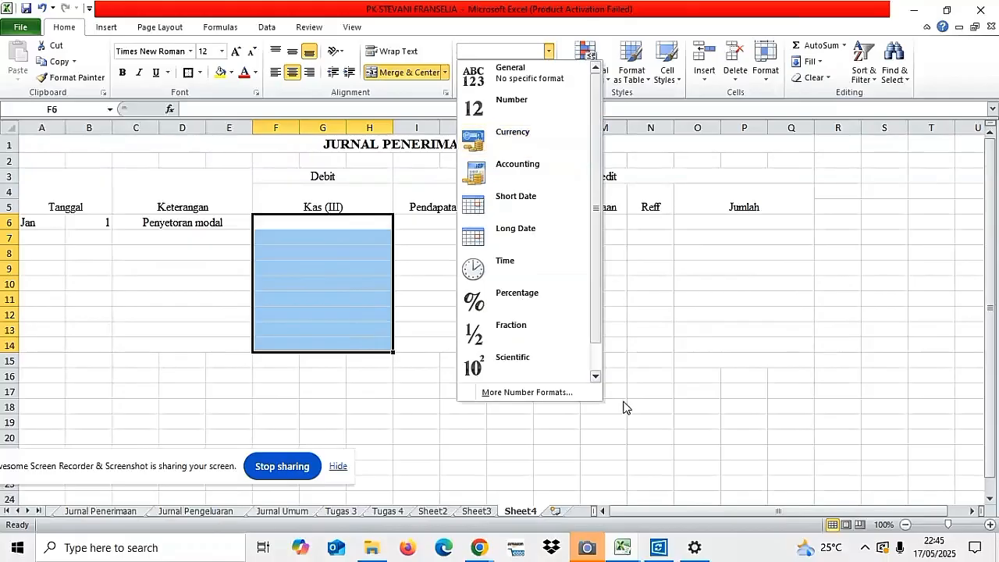
left_click(567, 179)
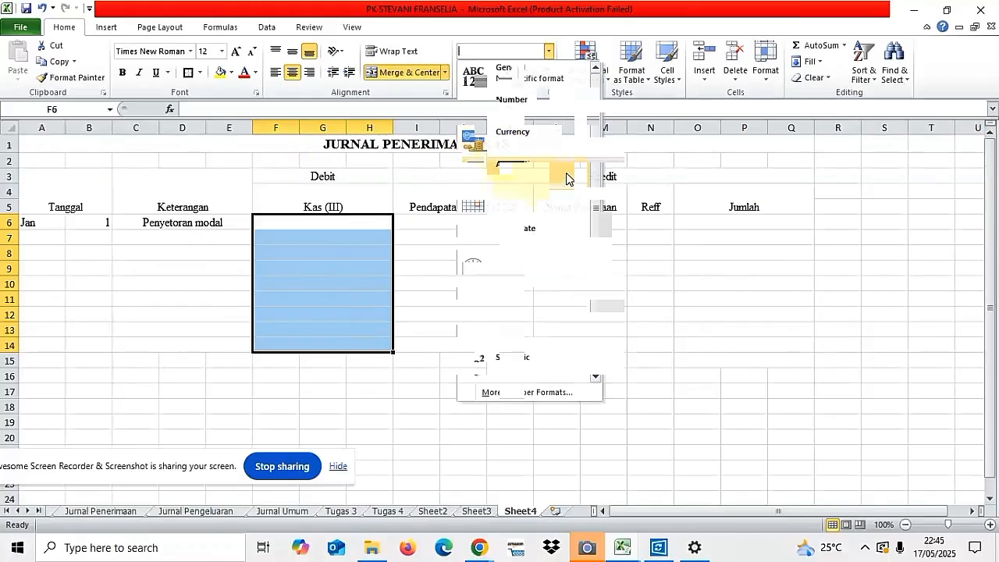
left_click(478, 73)
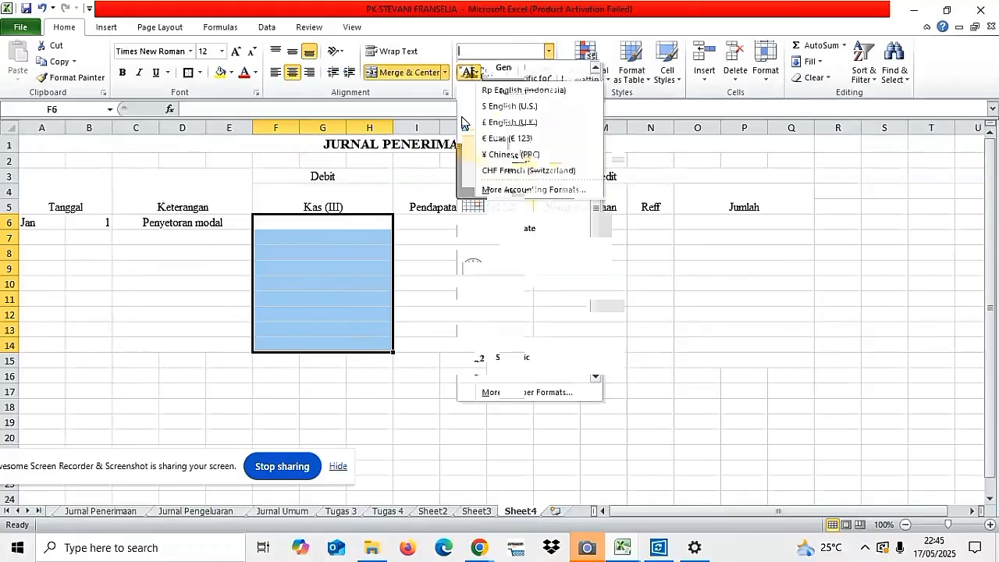
left_click(518, 94)
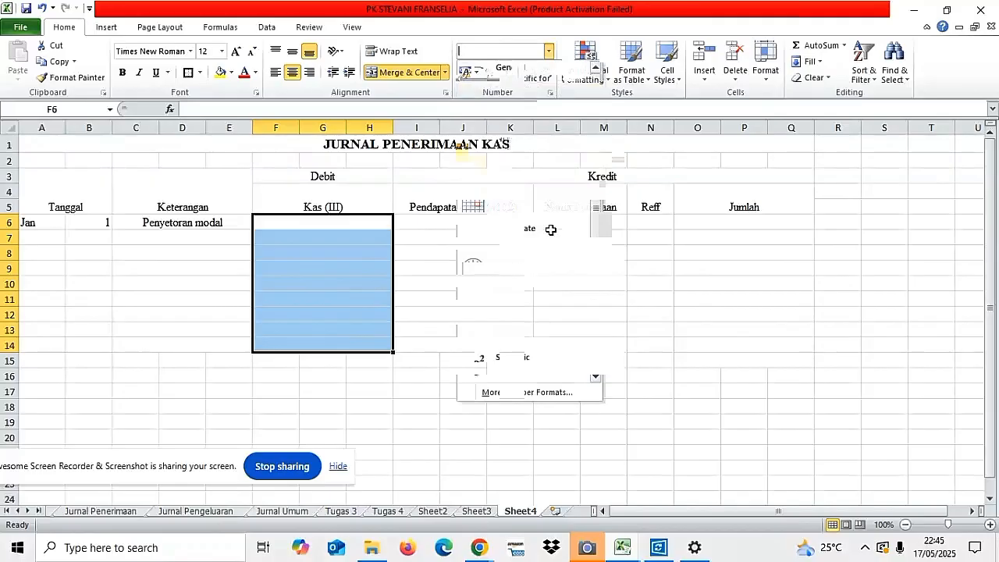
- Apply the Rp English (Indonesia) accounting format to the Pendapatan Jasa cells I6:K14 and the accounting format to the Jumlah cells O6:Q14
left_click(499, 221)
left_click_drag(501, 221, 474, 347)
left_click(474, 333)
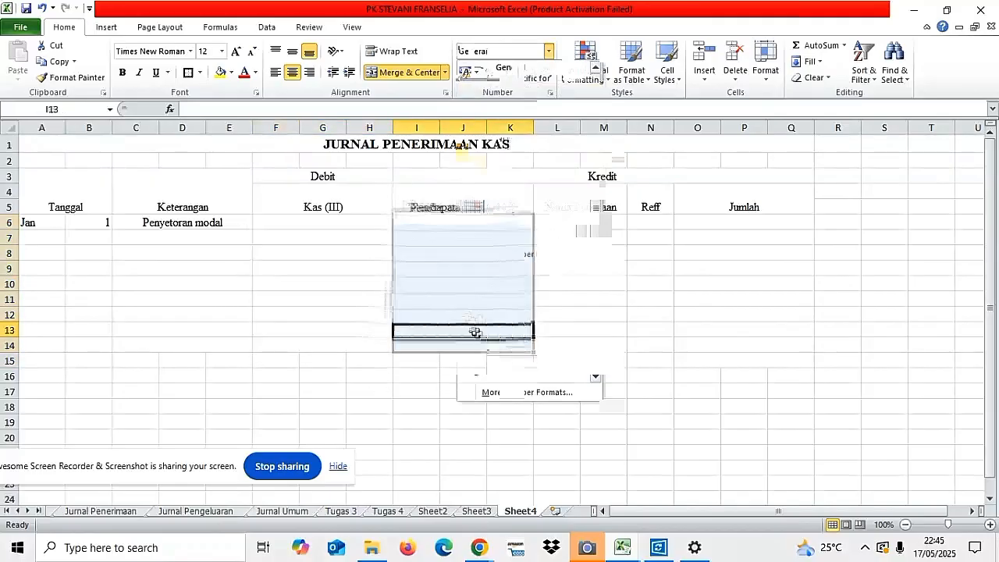
left_click(481, 208)
left_click_drag(480, 222, 487, 337)
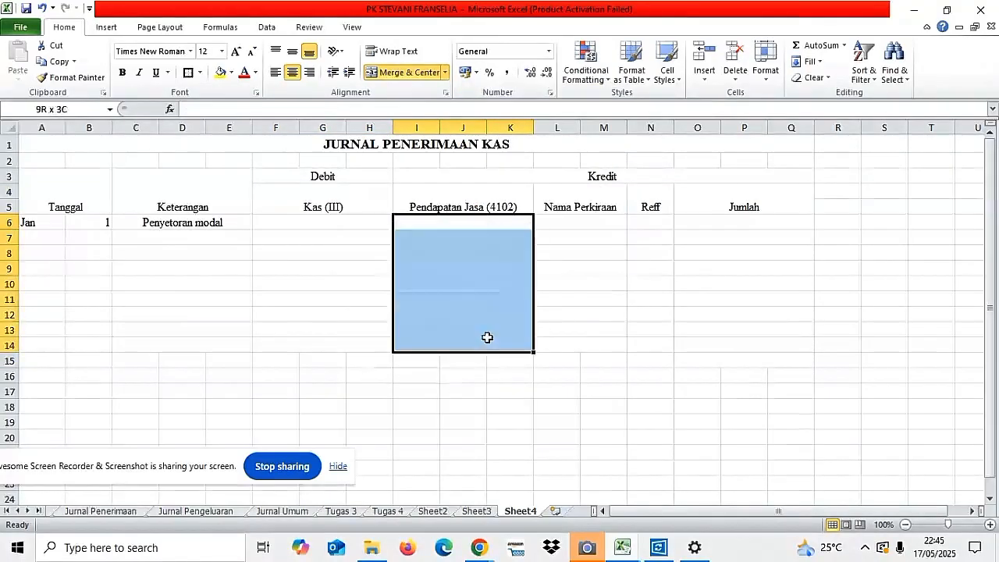
left_click(550, 52)
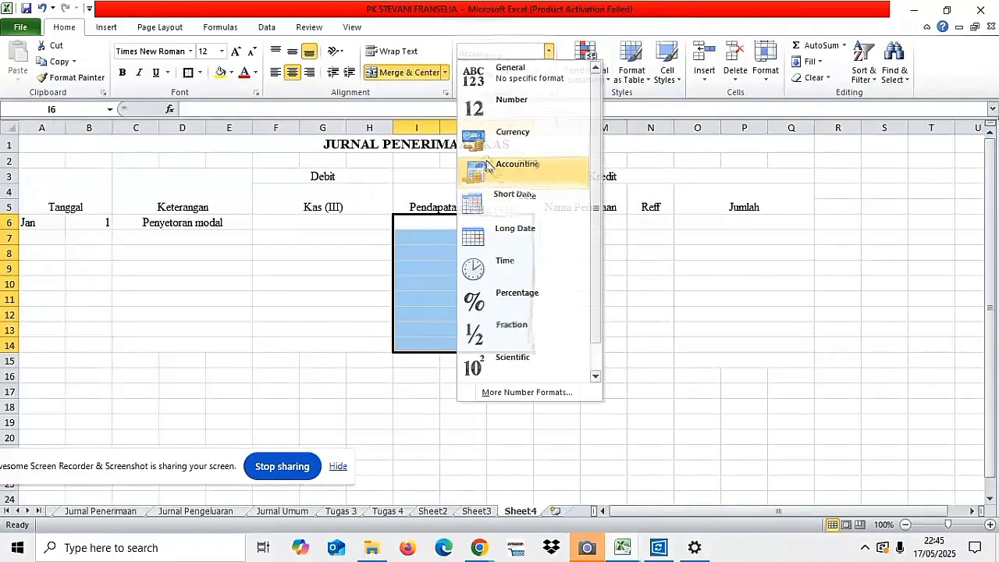
left_click(486, 163)
left_click(475, 72)
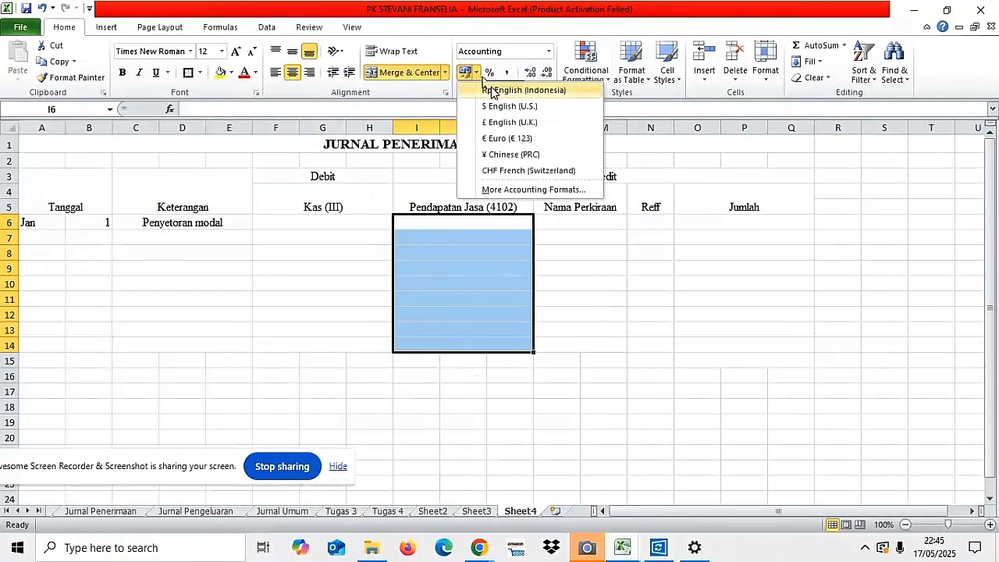
left_click(491, 91)
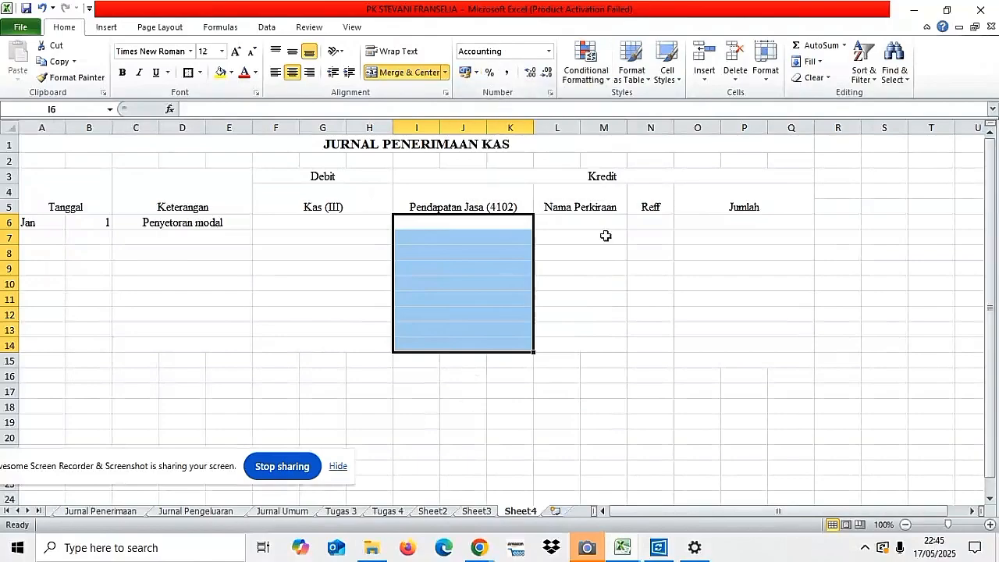
left_click_drag(692, 224, 713, 350)
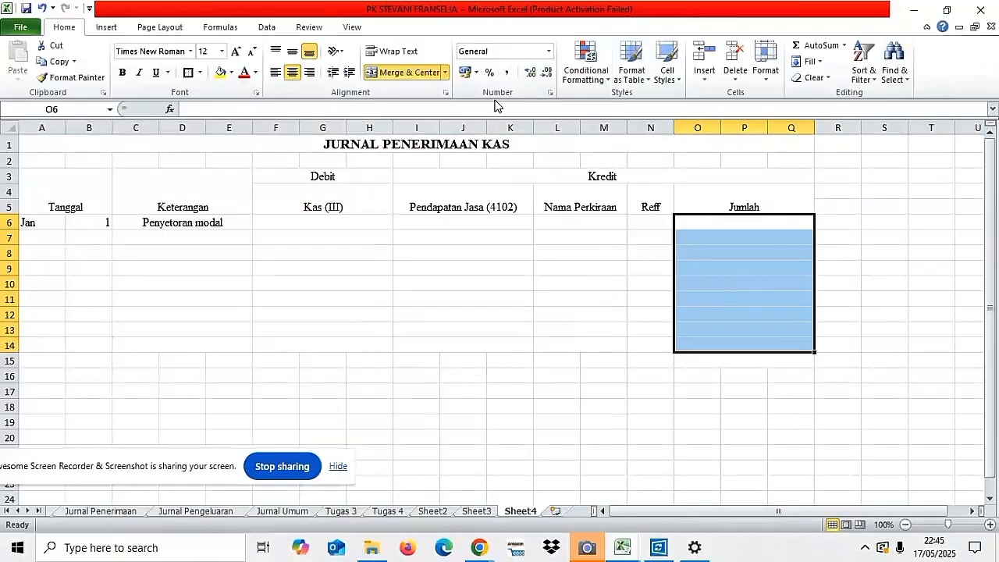
left_click(549, 52)
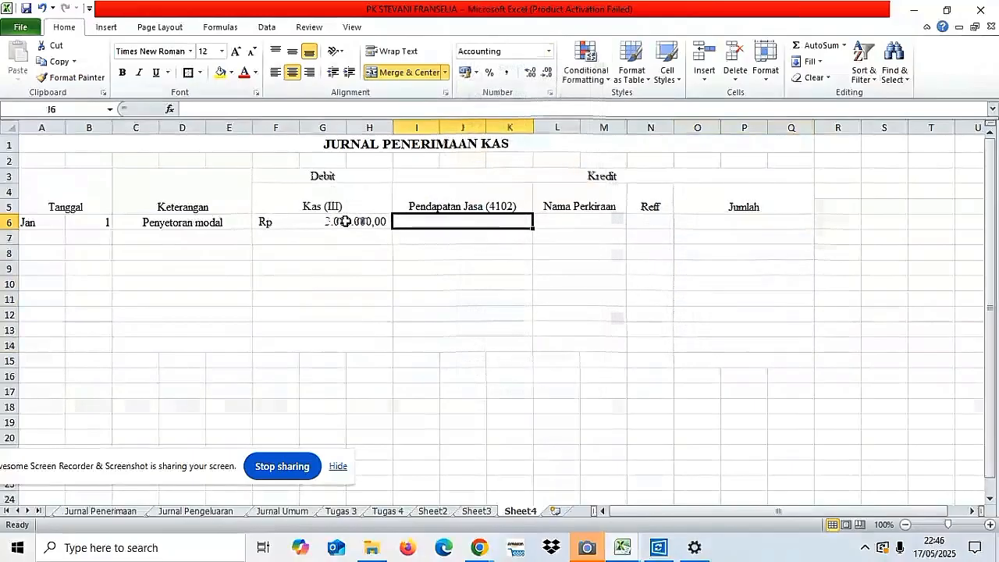
- In row 6, enter a dash under Pendapatan Jasa and the owner's capital account name, starting with Modal, under Nama Perkiraan
type("-")
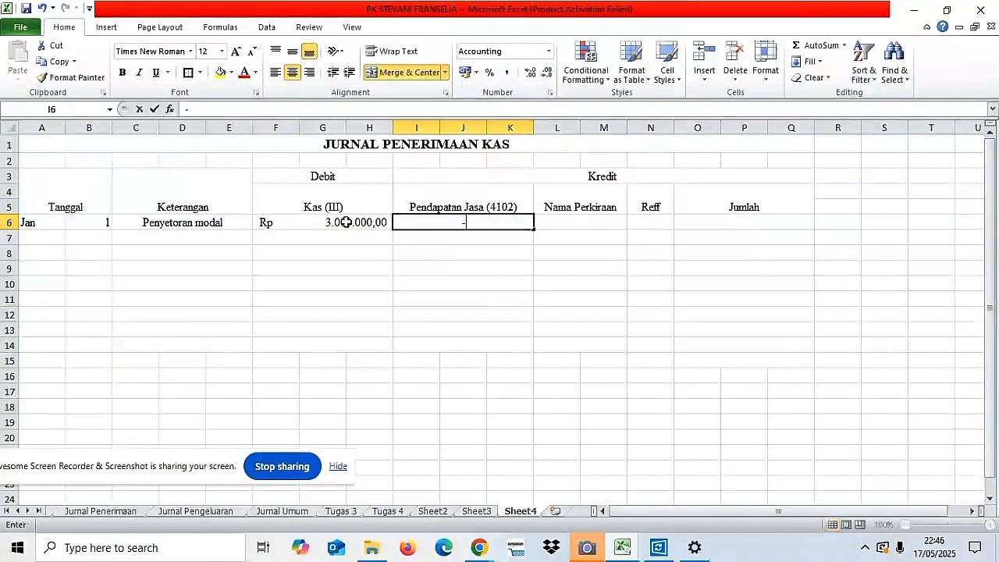
key("Return")
key("Tab")
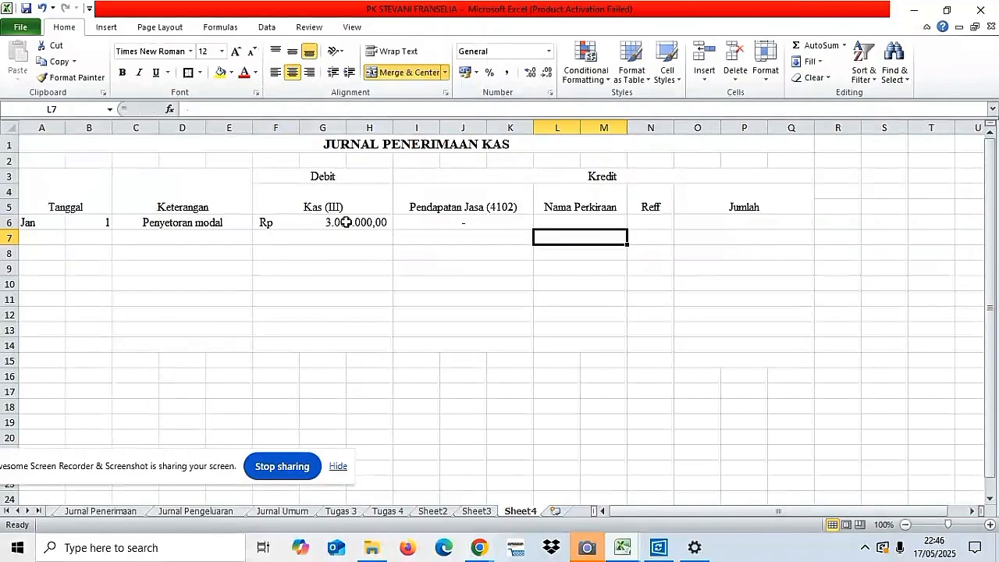
key("Caps_Lock")
type("M")
key("Caps_Lock")
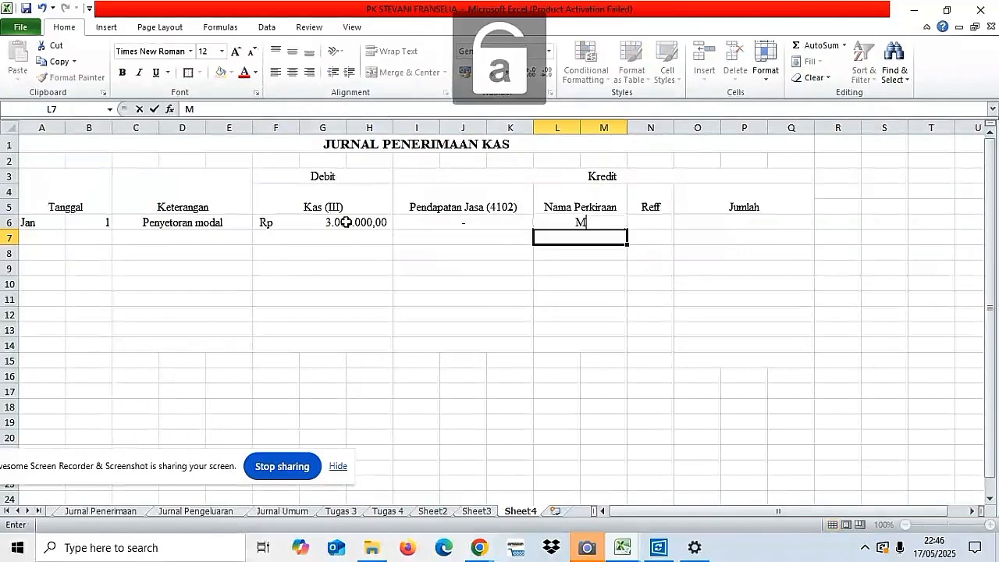
type("odal H")
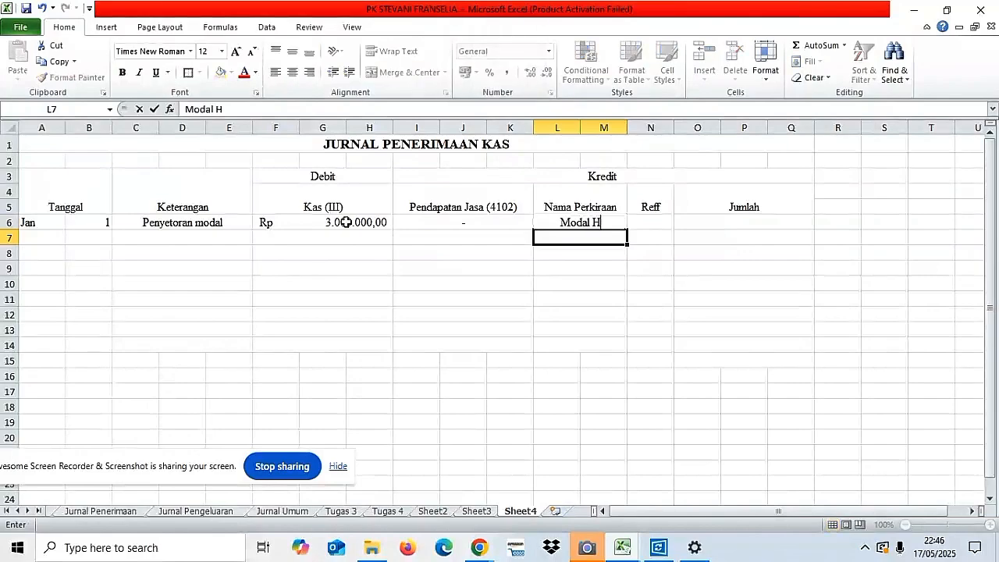
type(" Bachtia")
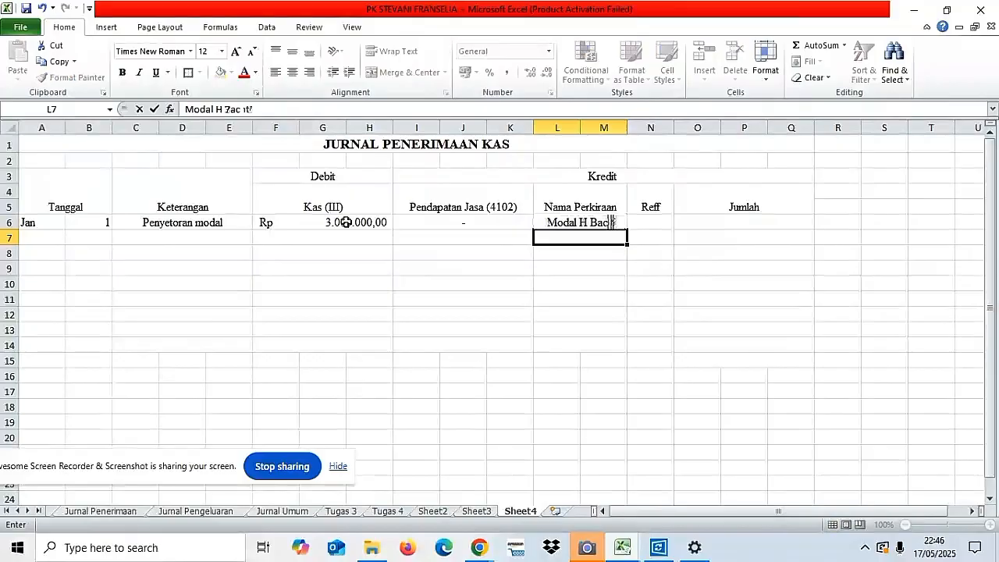
type("r")
key("Tab")
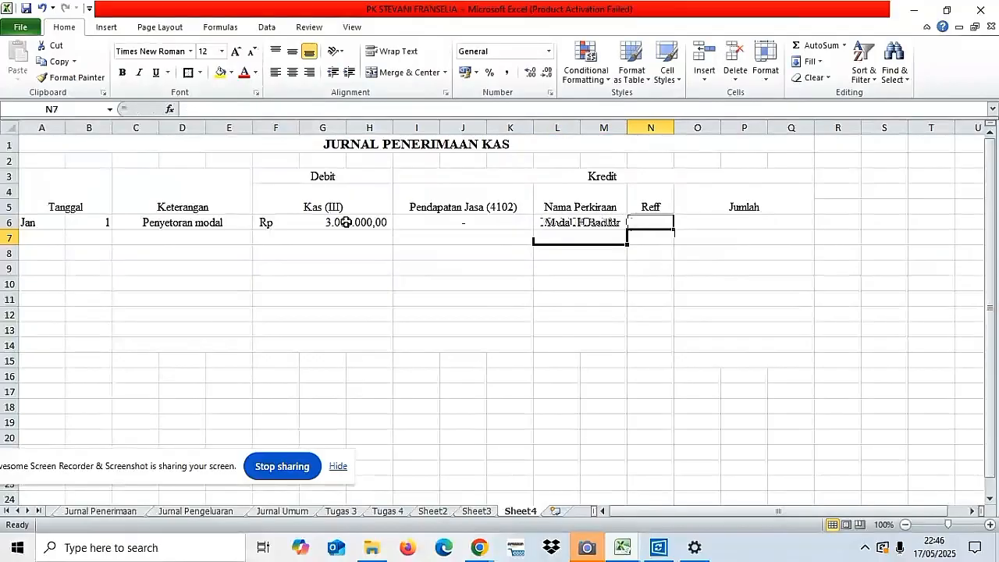
- Complete the row 6 entry with reference 301 under Reff and 3000000 under Jumlah
type("3")
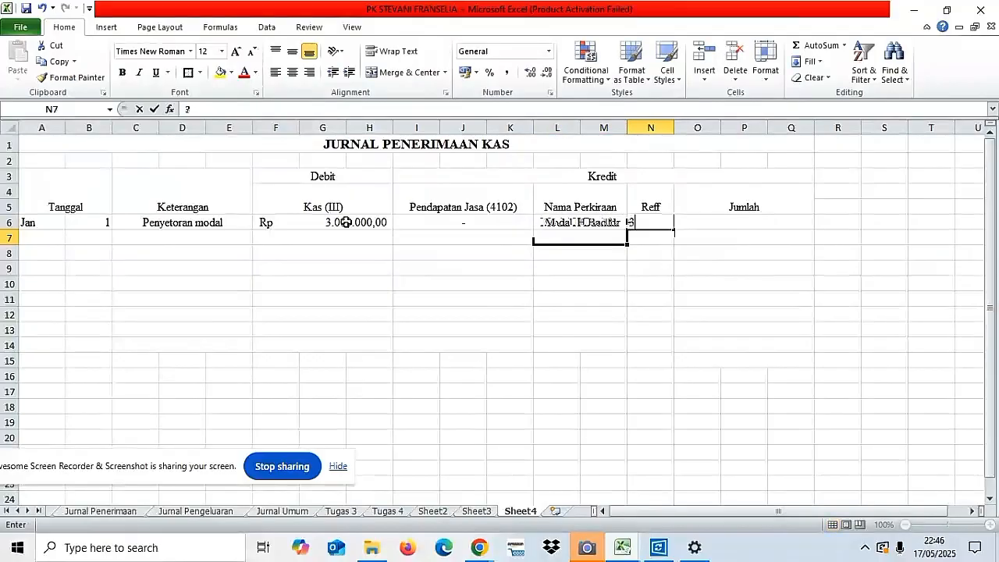
type("01")
key("Tab")
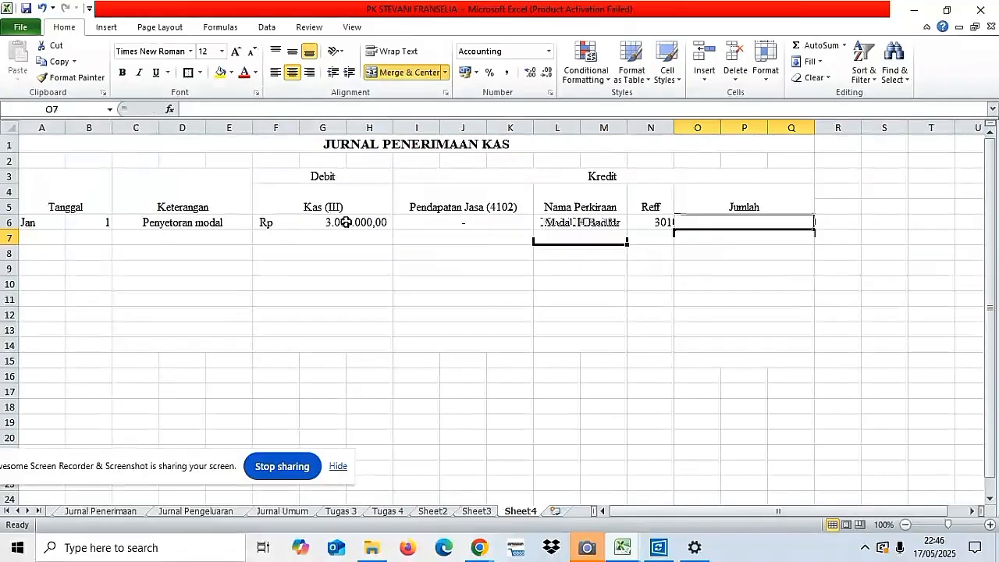
type("300")
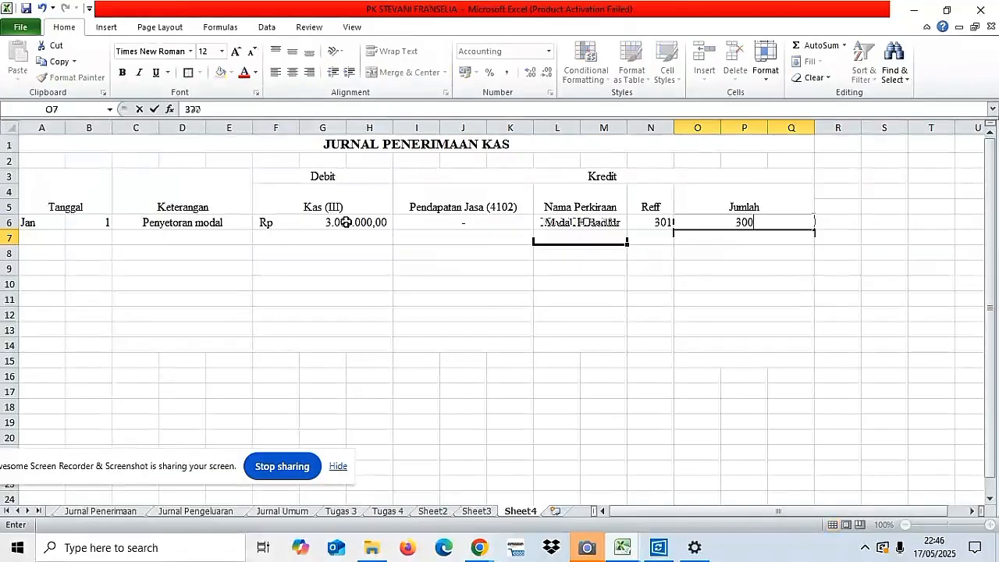
type("0000")
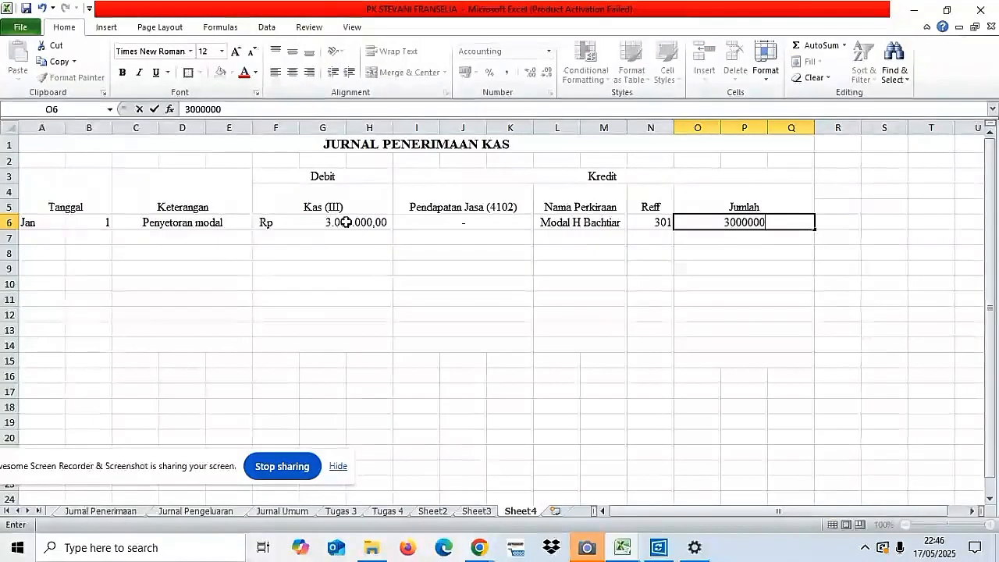
key("ctrl+Return")
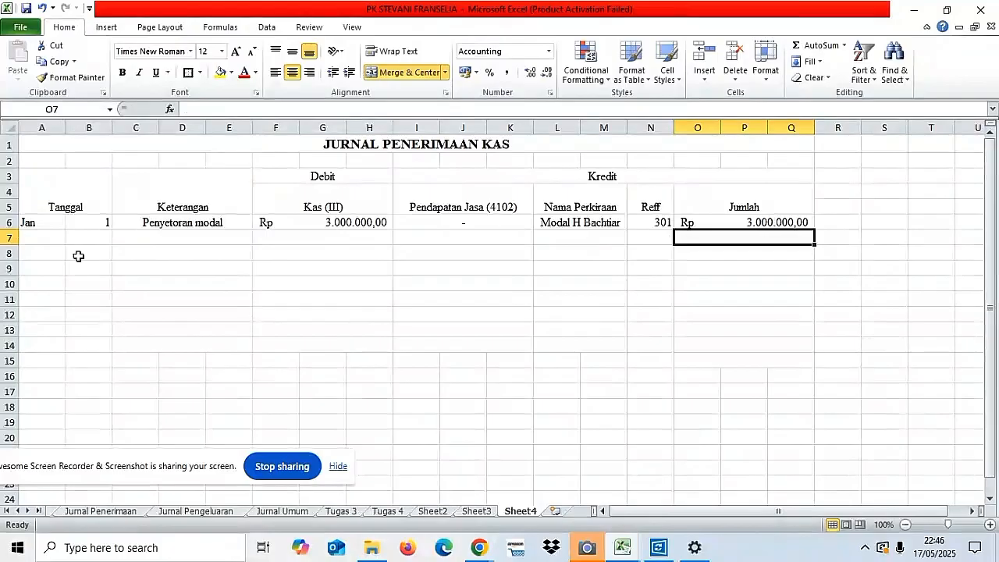
- Start the row 7 entry with the date Jan 12 under Tanggal and the description Pendapatan jasa pelanggan under Keterangan
left_click(40, 241)
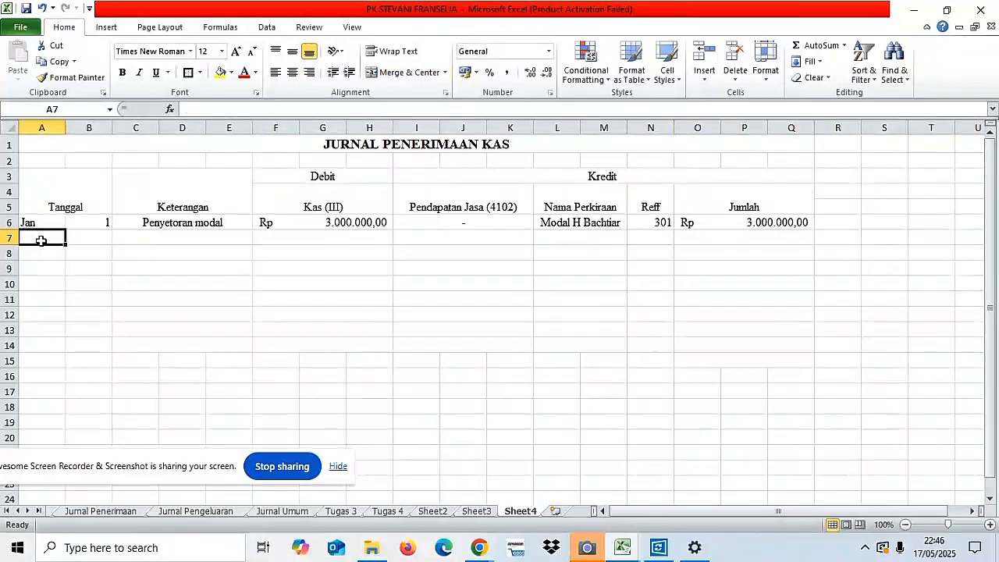
type("Jan")
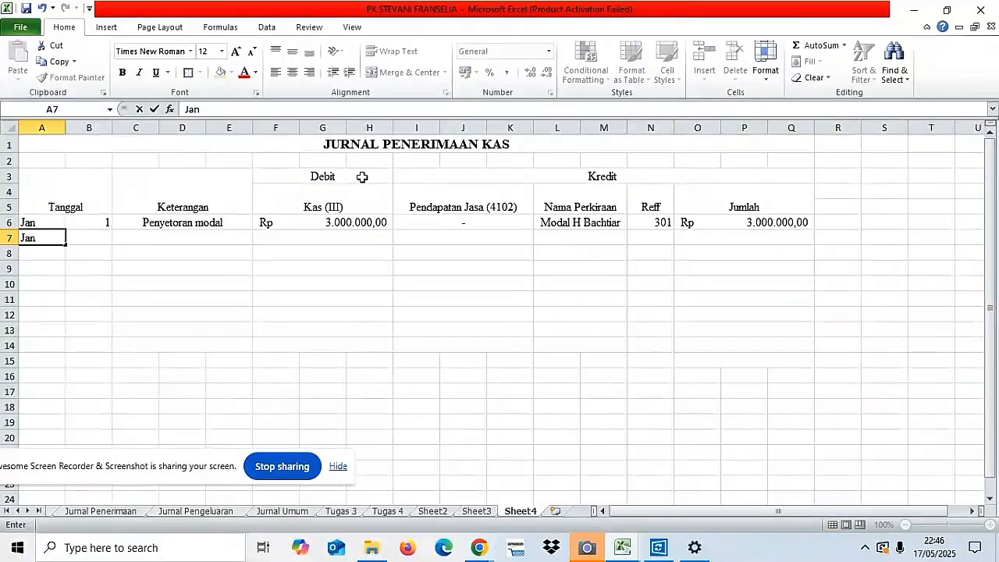
key("Tab")
type("12")
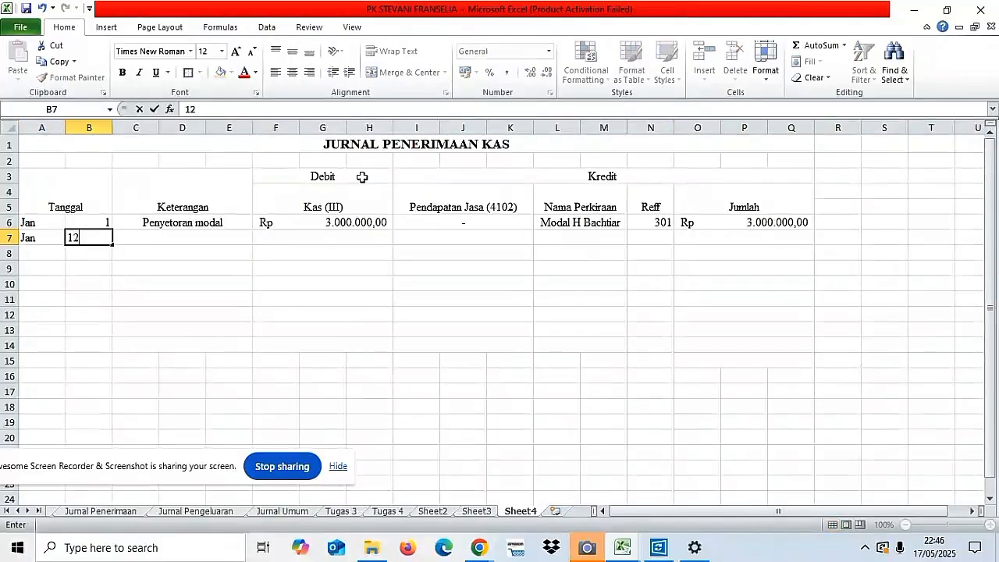
key("Tab")
type("Pend")
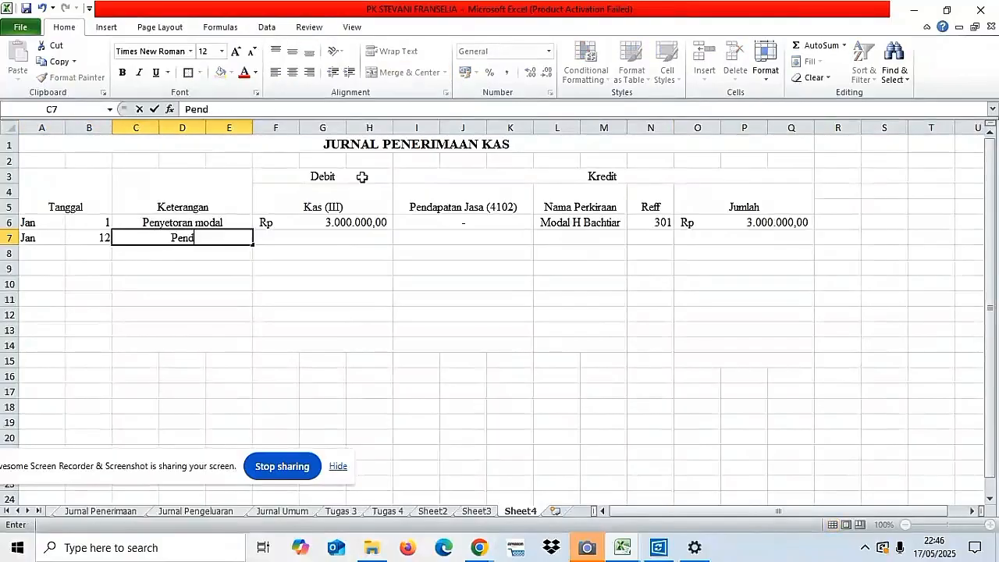
type("apatan jasa pe")
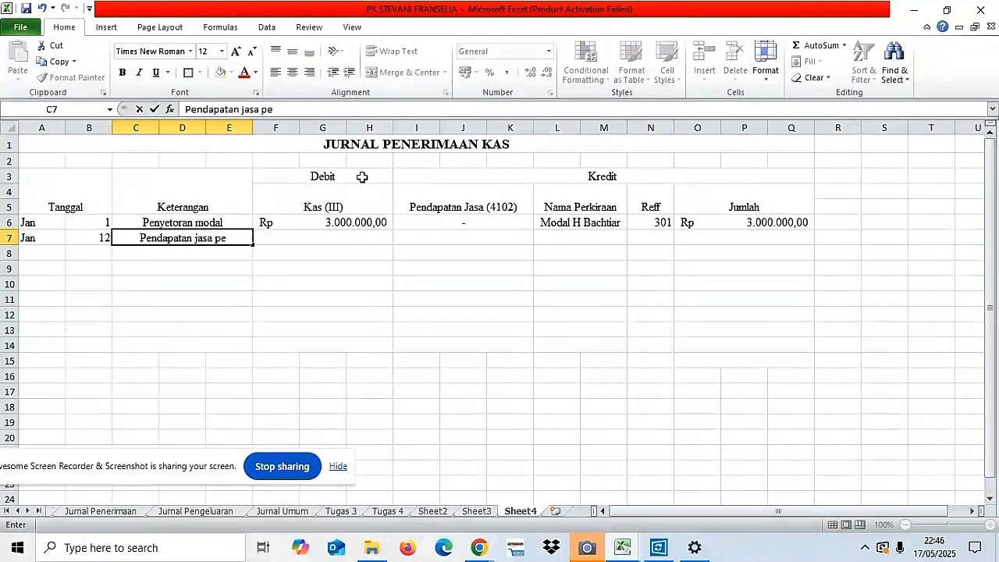
type("langgan")
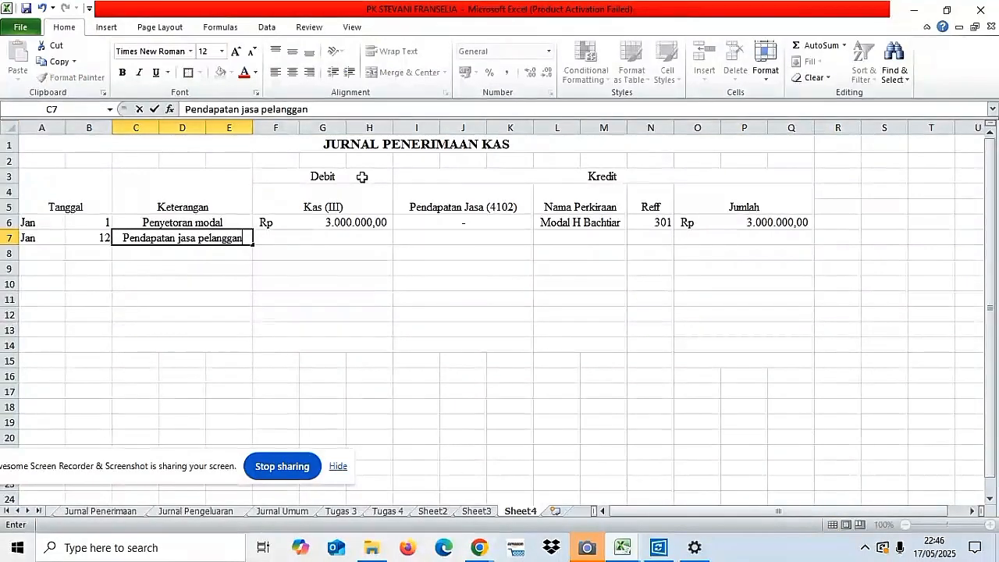
key("Tab")
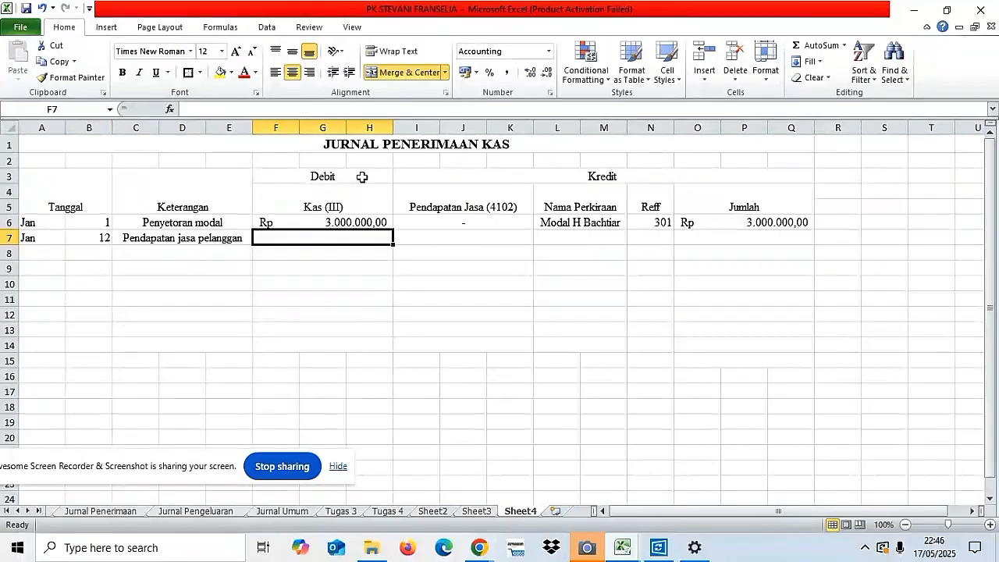
- In row 7, enter 1400000 under Kas and 14000000 under Pendapatan Jasa
type("1.0")
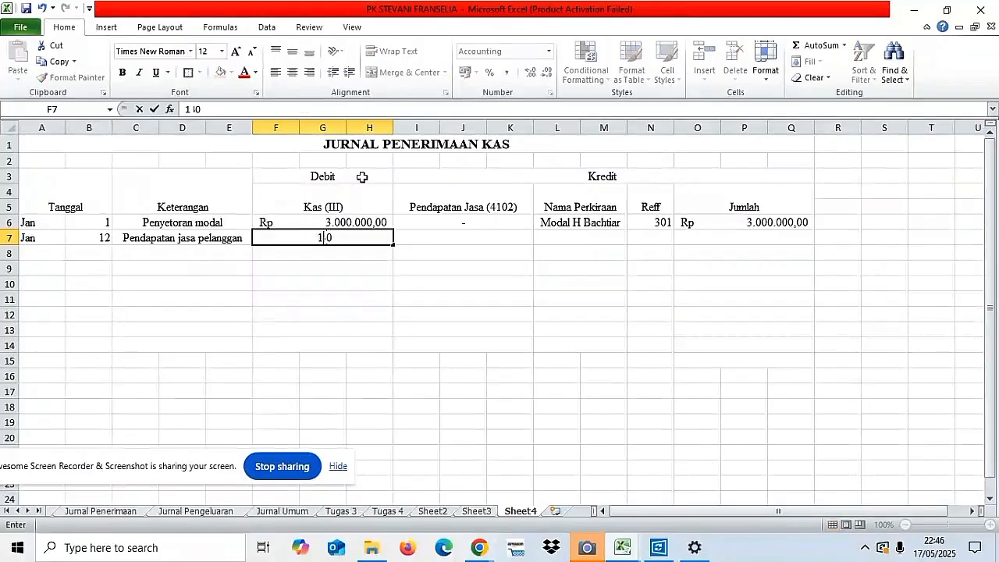
type("00000")
key("Tab")
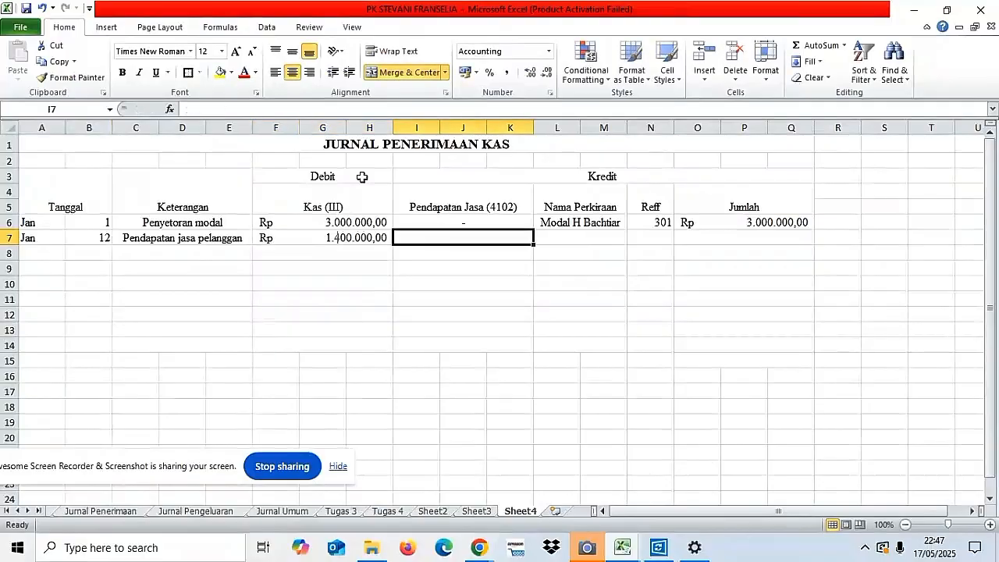
type("14")
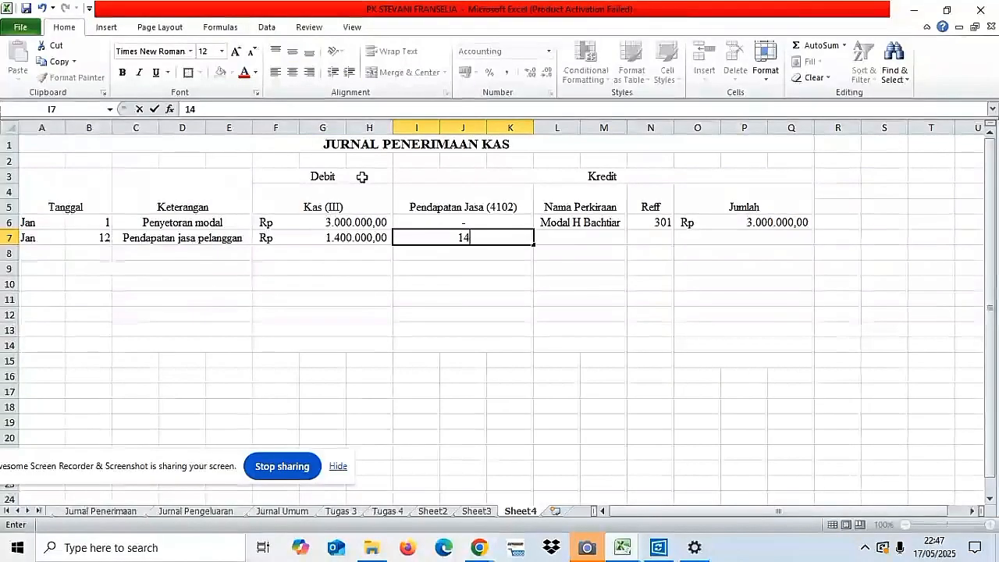
type("00")
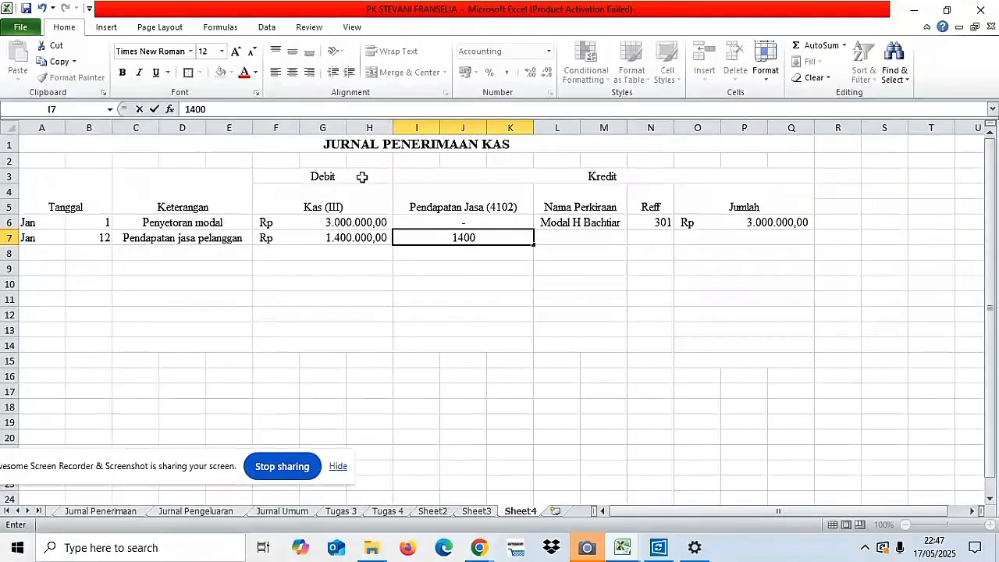
type("0000")
key("Tab")
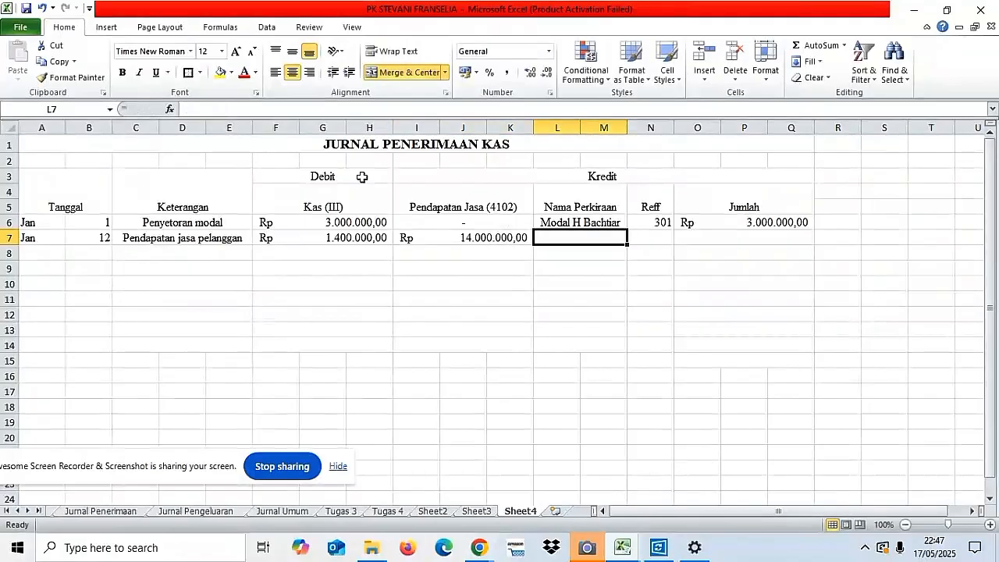
- Correct the row 7 Pendapatan Jasa amount to 1400000
left_click(410, 237)
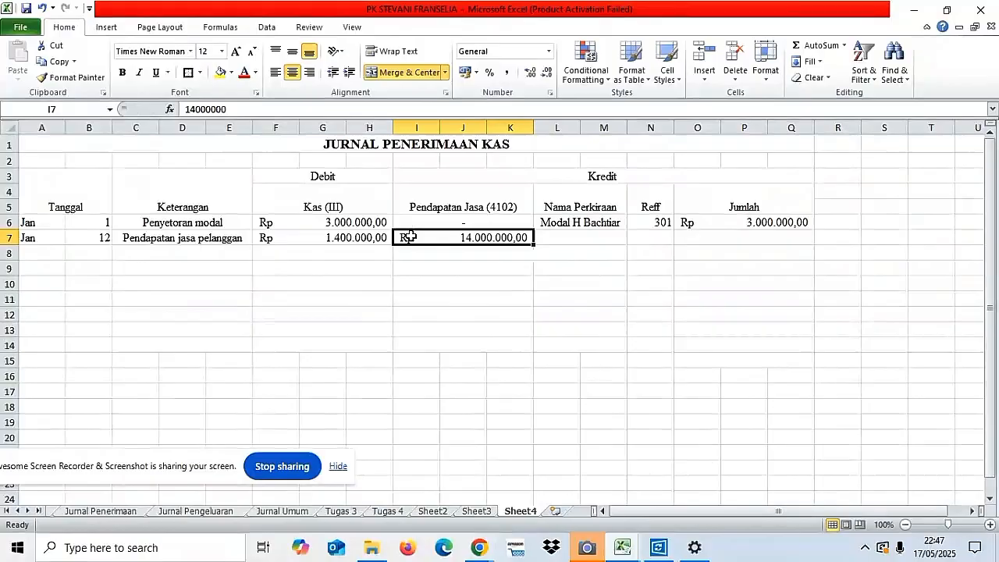
left_click(261, 112)
key("BackSpace")
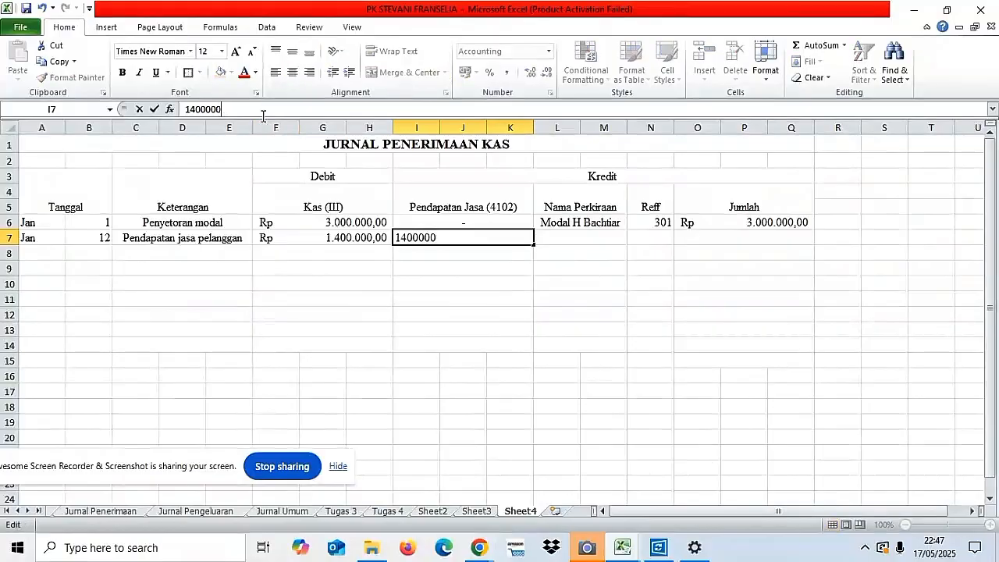
- Complete the row 7 entry with a dash under each of Nama Perkiraan, Reff and Jumlah
left_click(580, 234)
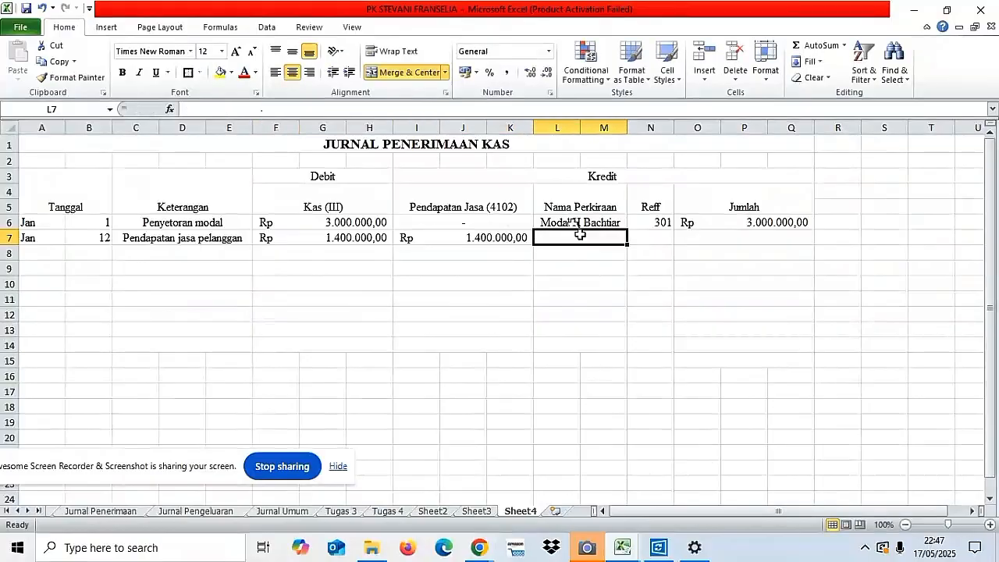
type("-")
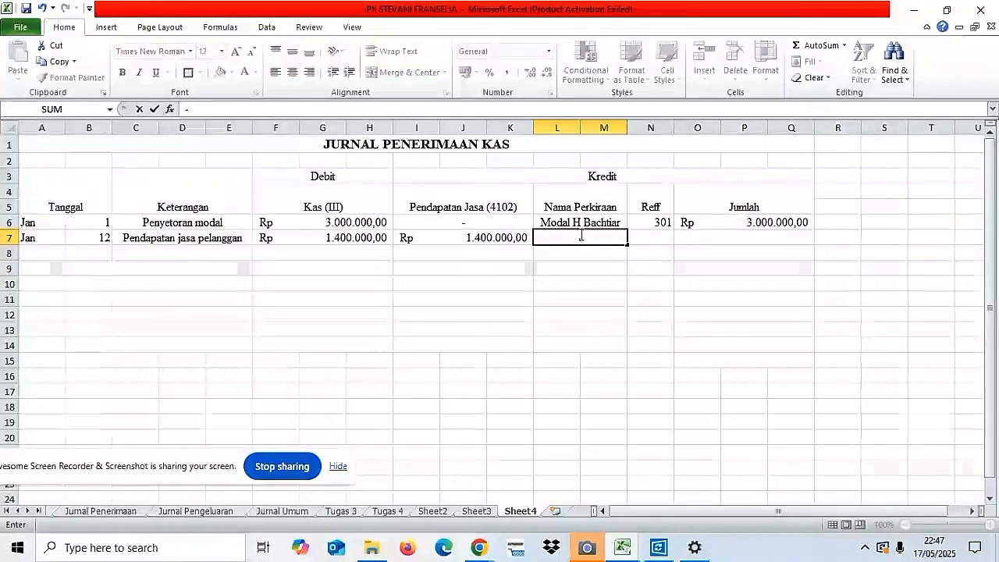
key("Return")
left_click(655, 237)
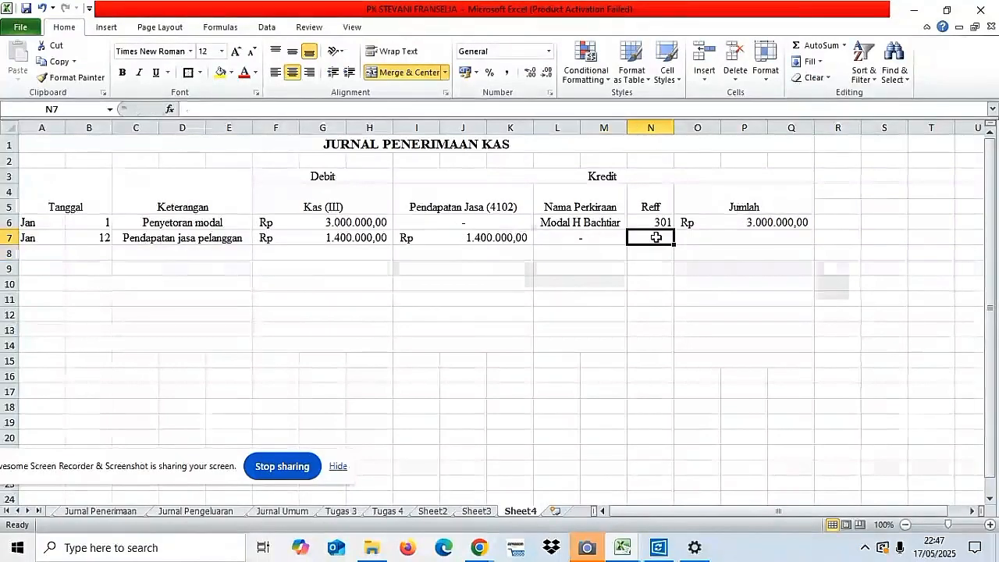
type("-")
key("Return")
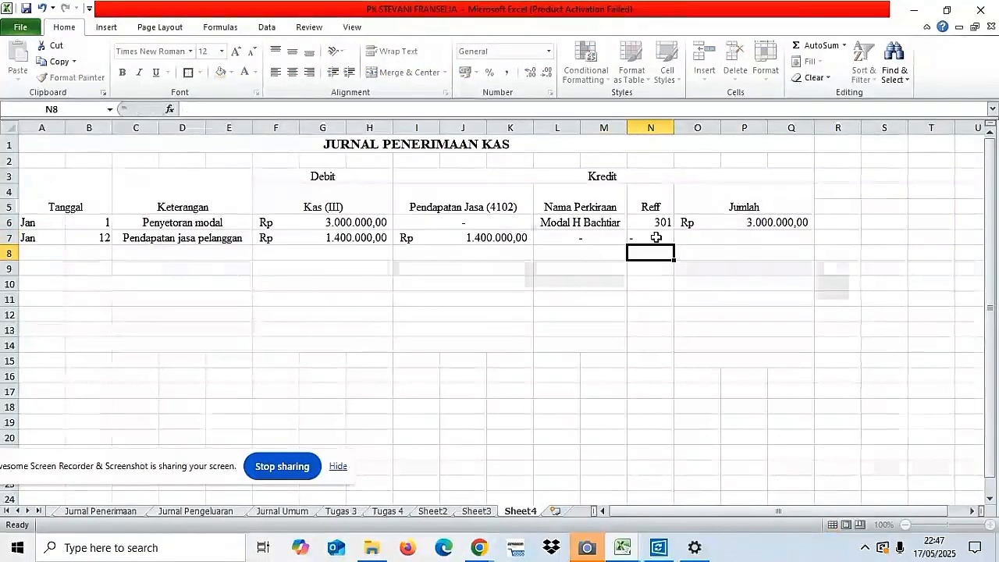
left_click(681, 236)
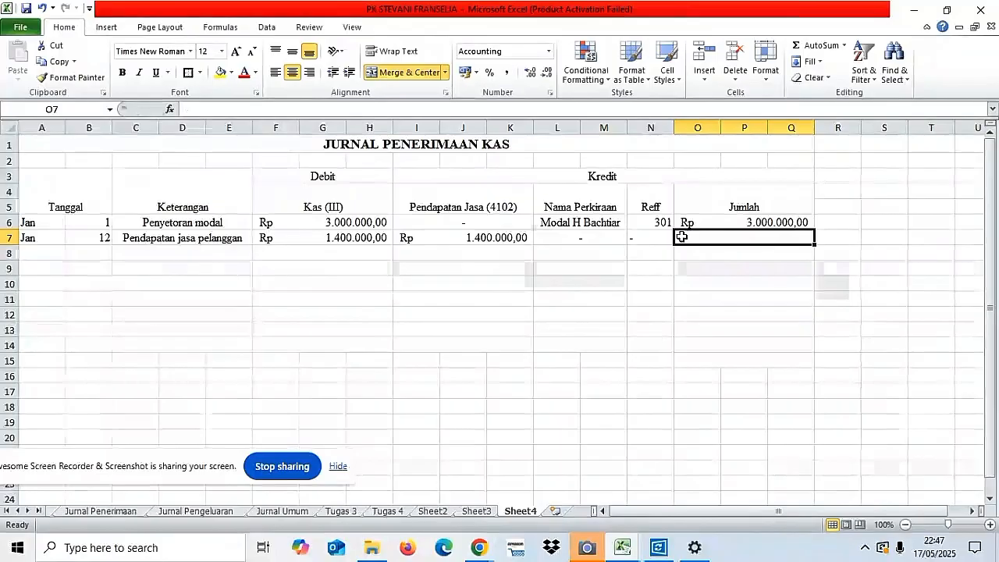
type("-")
key("Return")
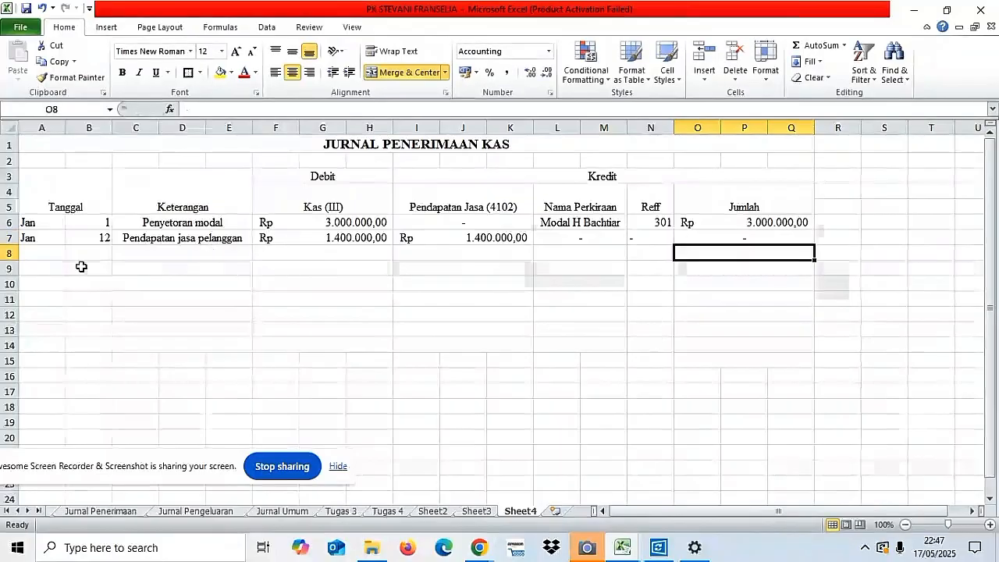
- Start the row 8 entry with the date Jan 15 under Tanggal and the description Pengiriman jasa pelanggan under Keterangan
left_click(51, 256)
type("Jan")
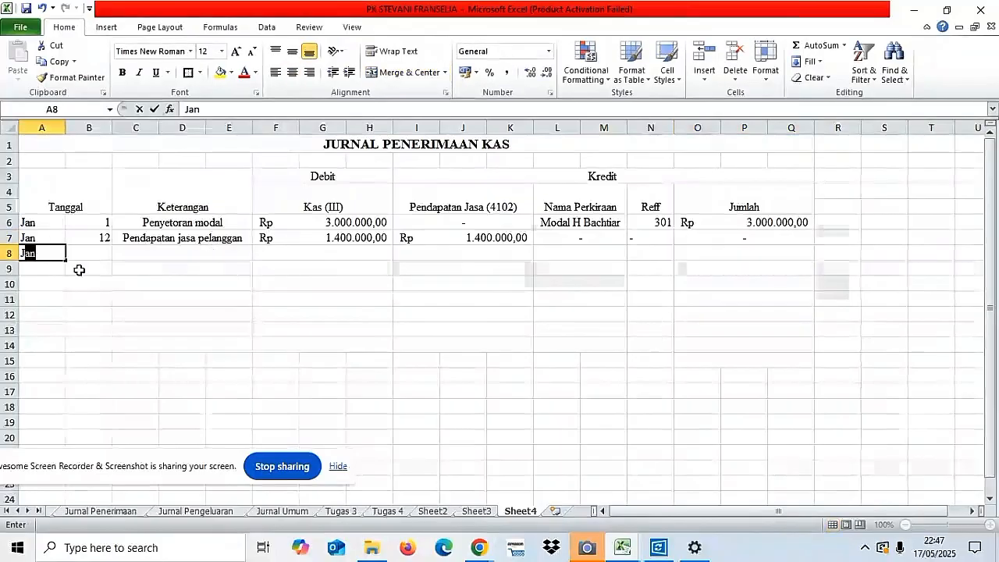
key("Tab")
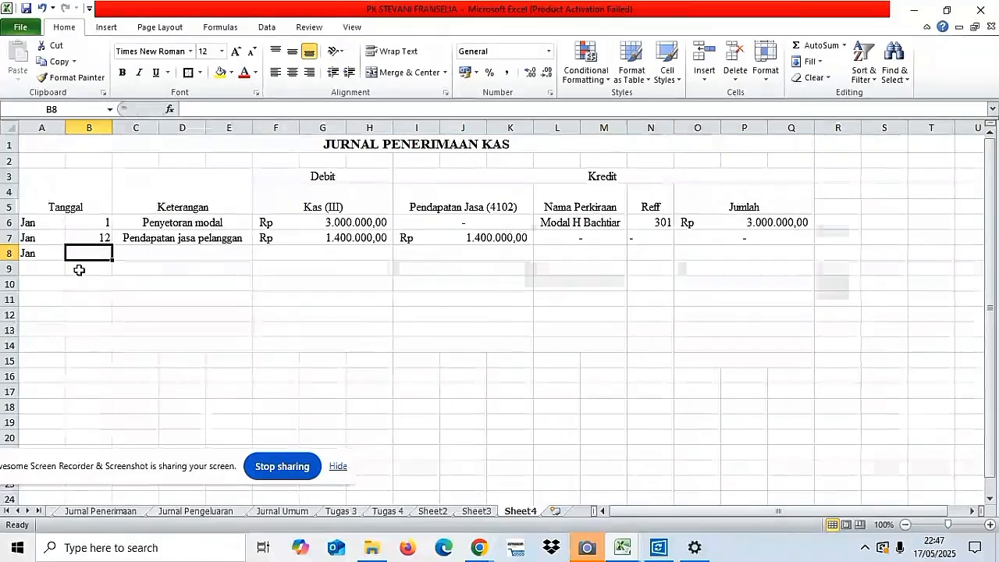
type("15")
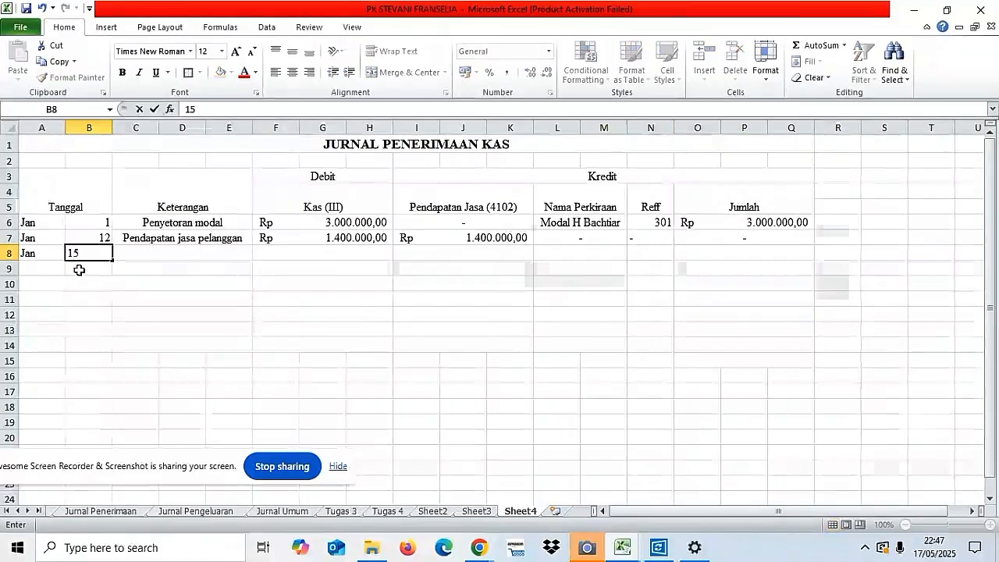
key("Tab")
type("Pe")
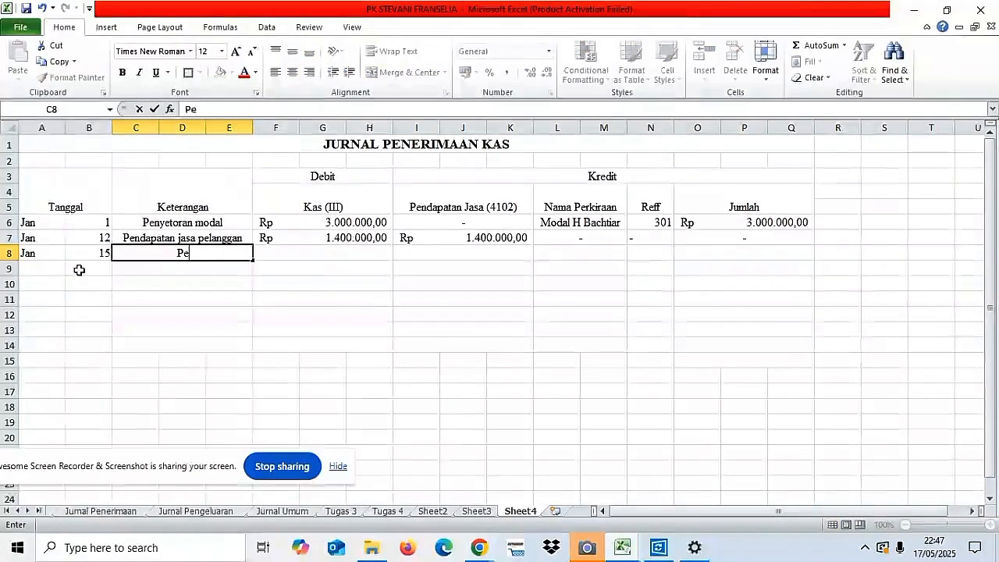
type("nerimaan")
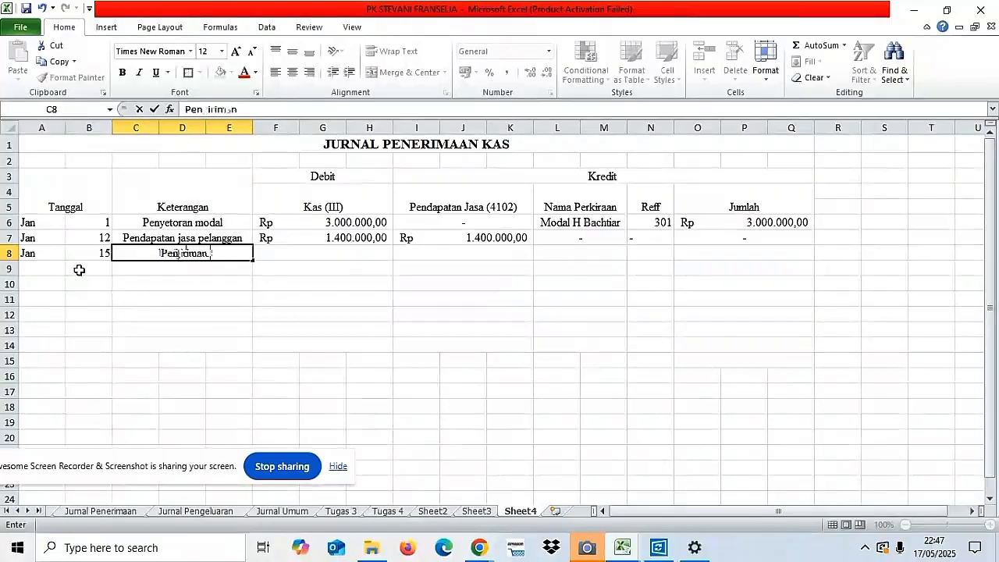
type(" jasa pelanggan")
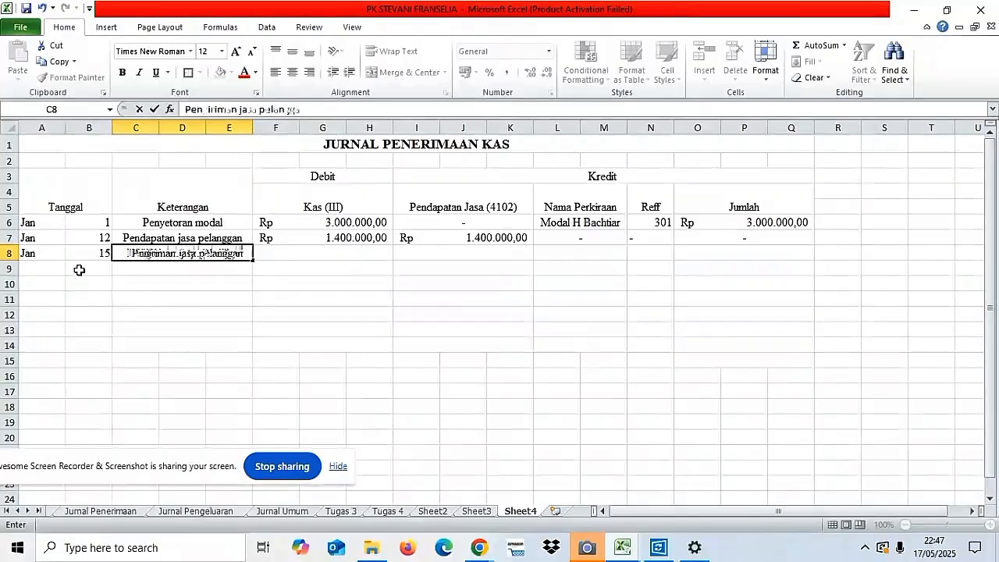
key("Tab")
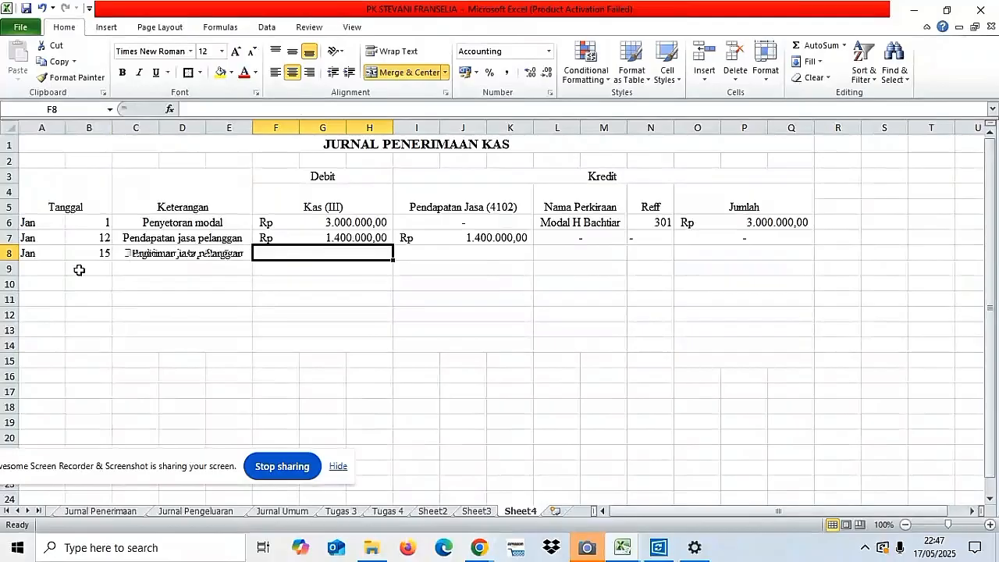
- In row 8, enter 1000000 under both Kas and Pendapatan Jasa
type("1.000.0")
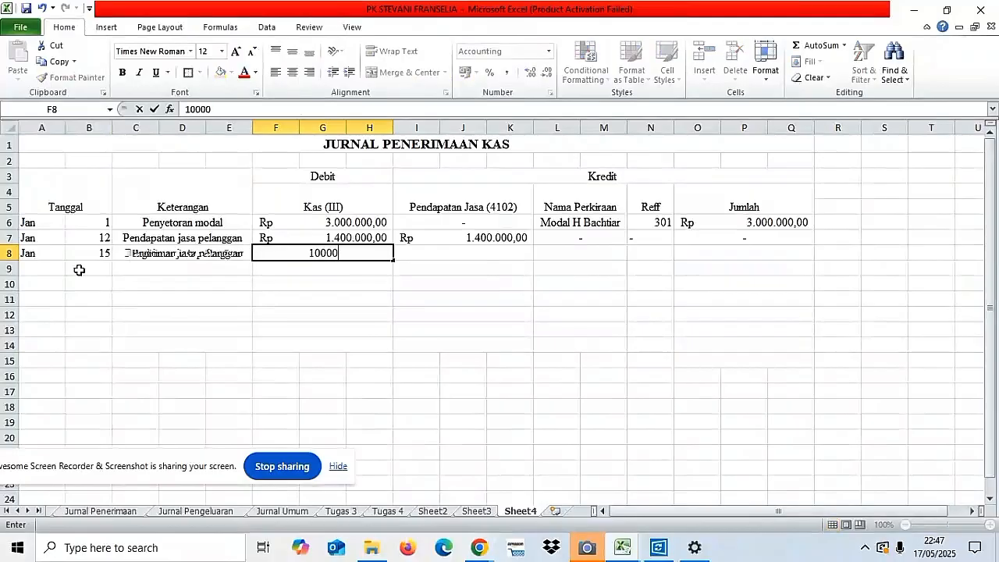
type("00")
key("Tab")
type("1")
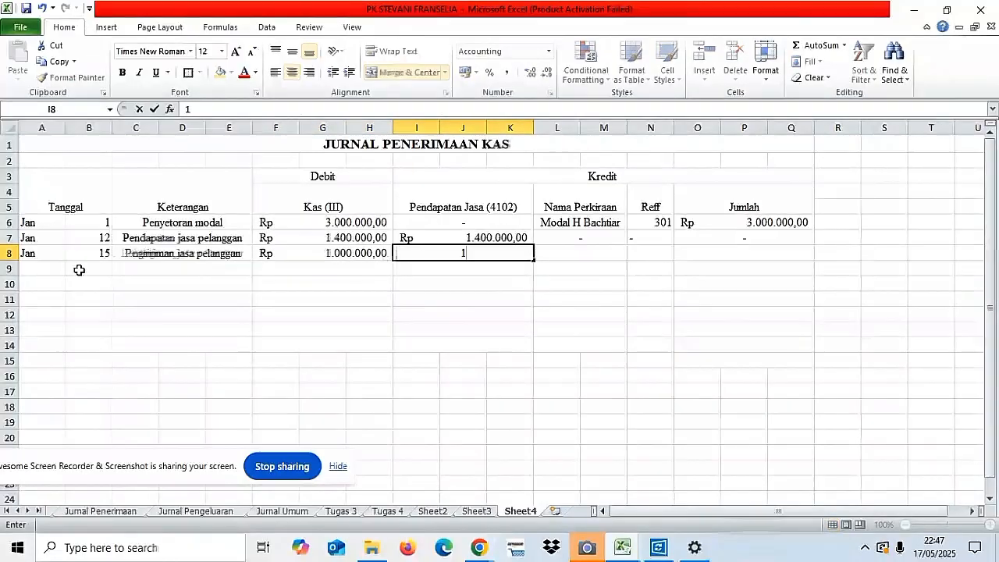
type(".000")
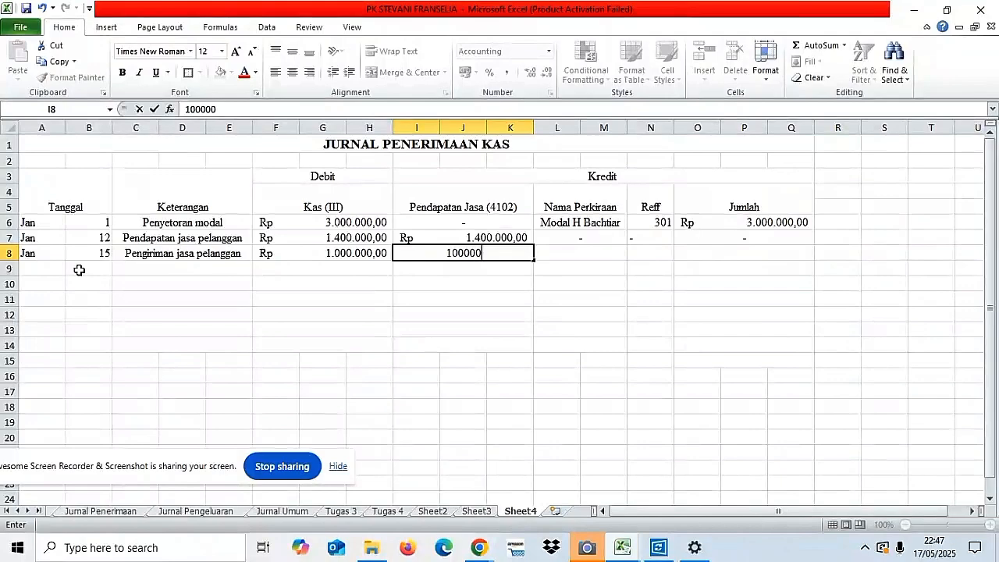
type(".000")
key("Tab")
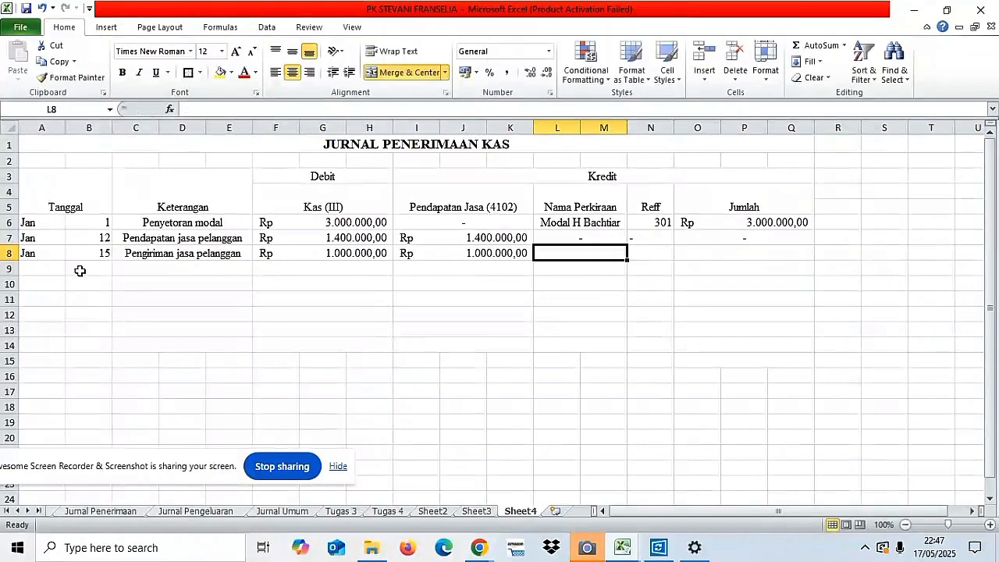
- Fill the row 7 dashes under Nama Perkiraan, Reff and Jumlah down through row 10
left_click(601, 223)
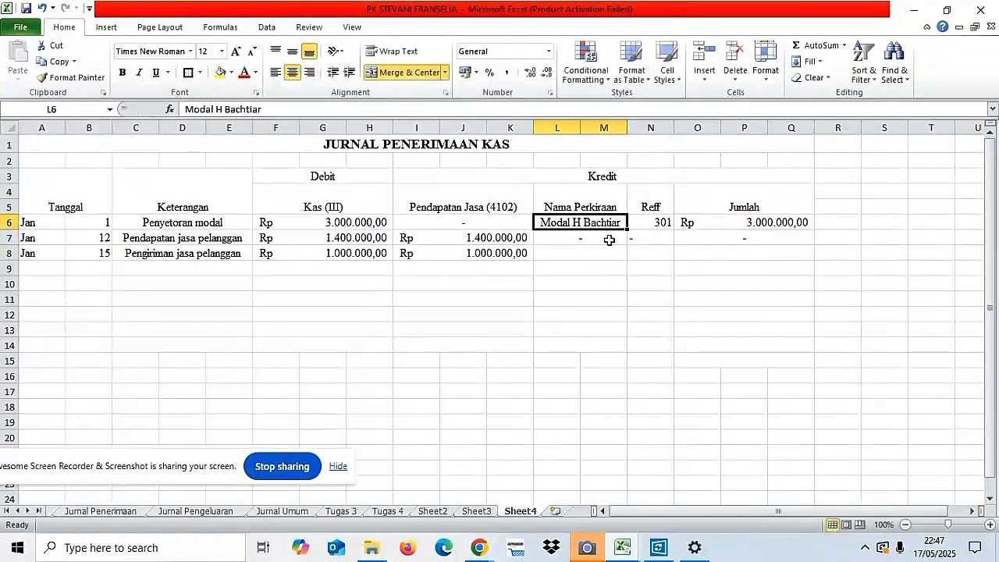
left_click(608, 240)
left_click_drag(627, 245, 630, 291)
left_click(650, 239)
left_click_drag(674, 244, 665, 301)
left_click(737, 239)
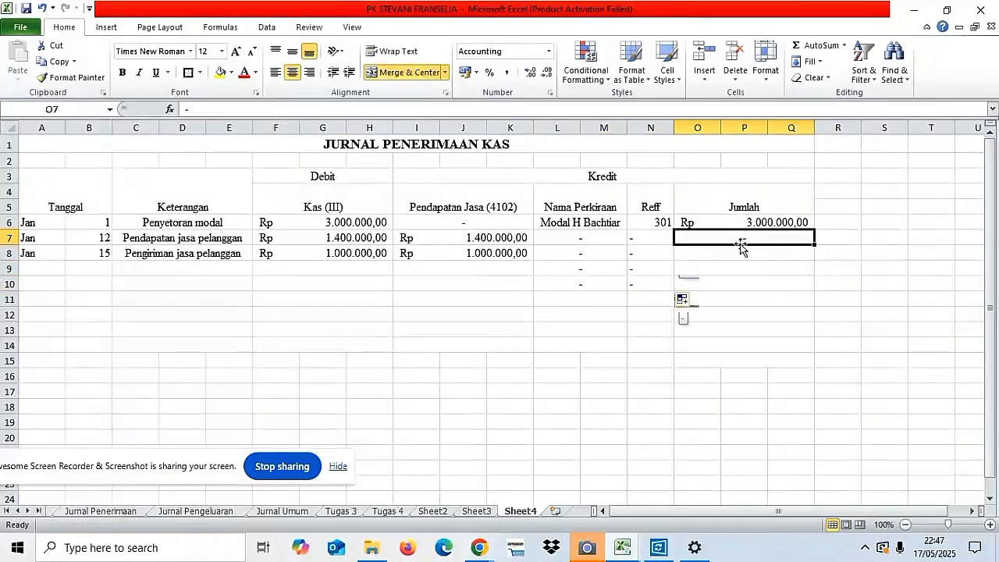
left_click_drag(814, 245, 792, 281)
left_click(737, 330)
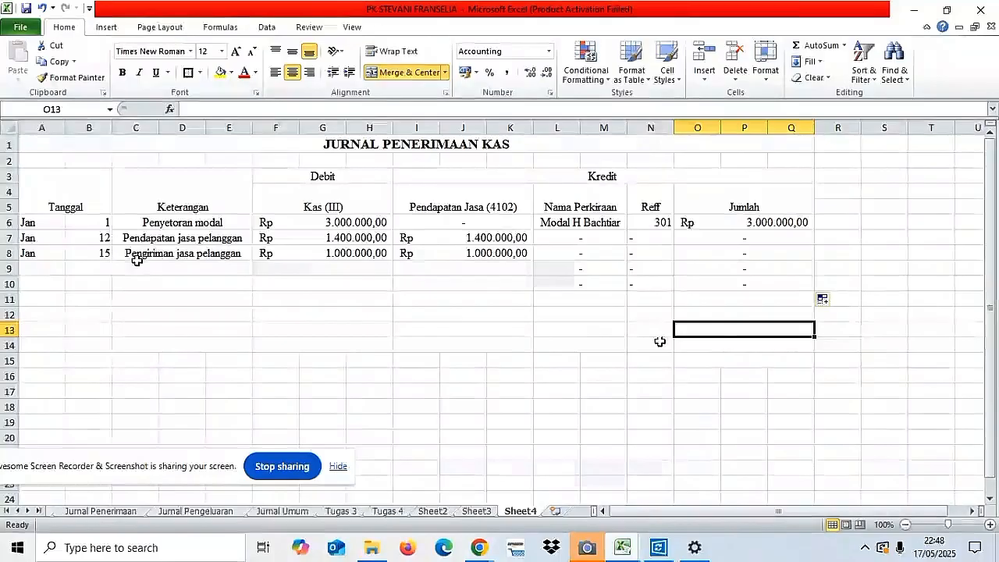
- Start the row 9 entry with the date Jan 19 under Tanggal and the description Pendapatan jasa pengiriman under Keterangan
left_click(24, 271)
type("Jan")
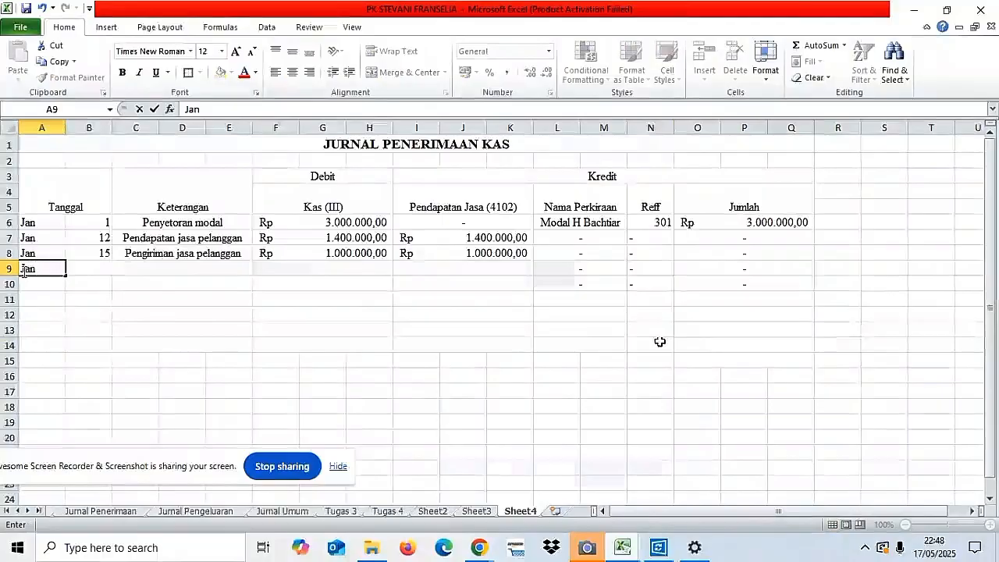
key("Tab")
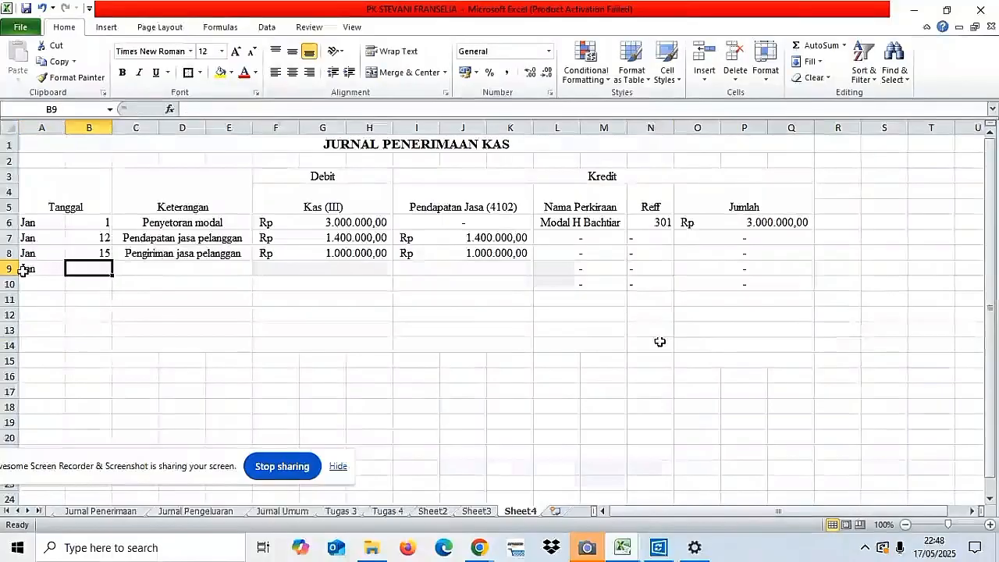
type("19")
key("Tab")
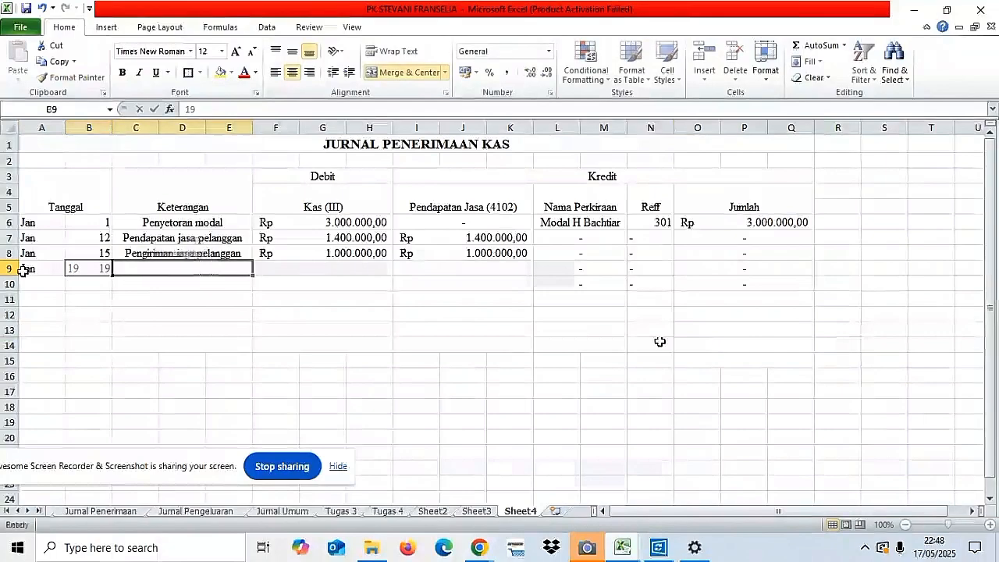
type("Pe")
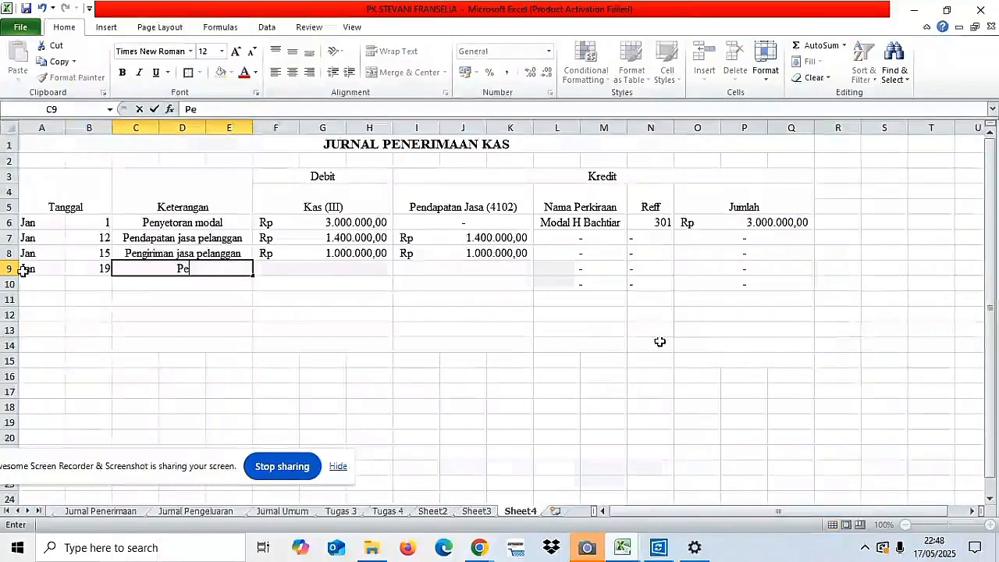
type("ndapaa")
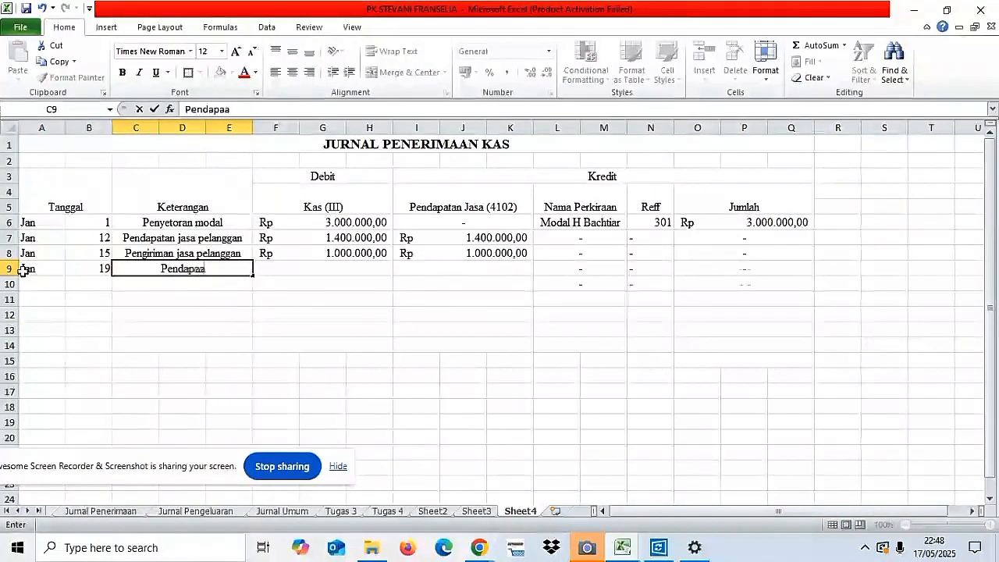
key("BackSpace")
type("tan jasa ")
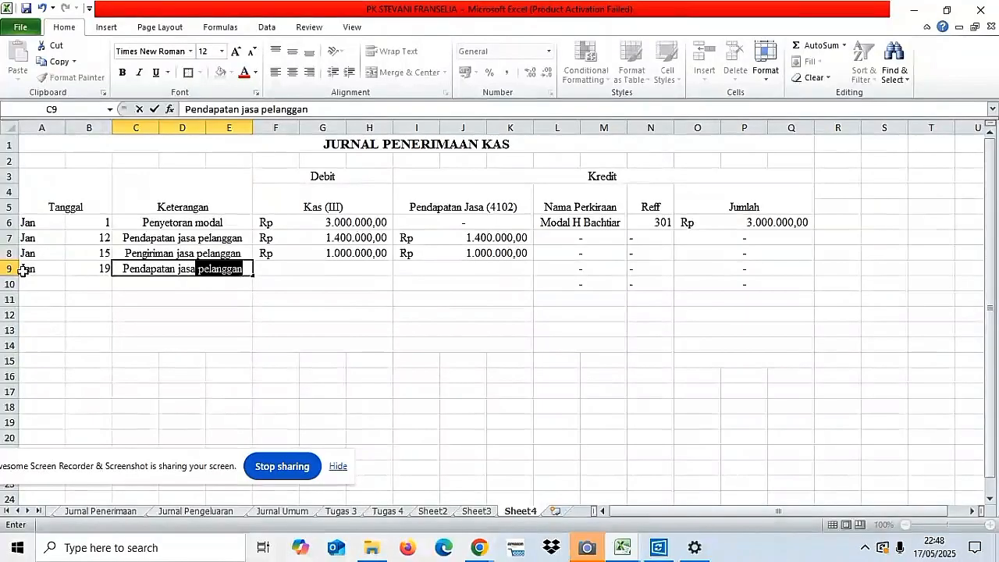
type("pen")
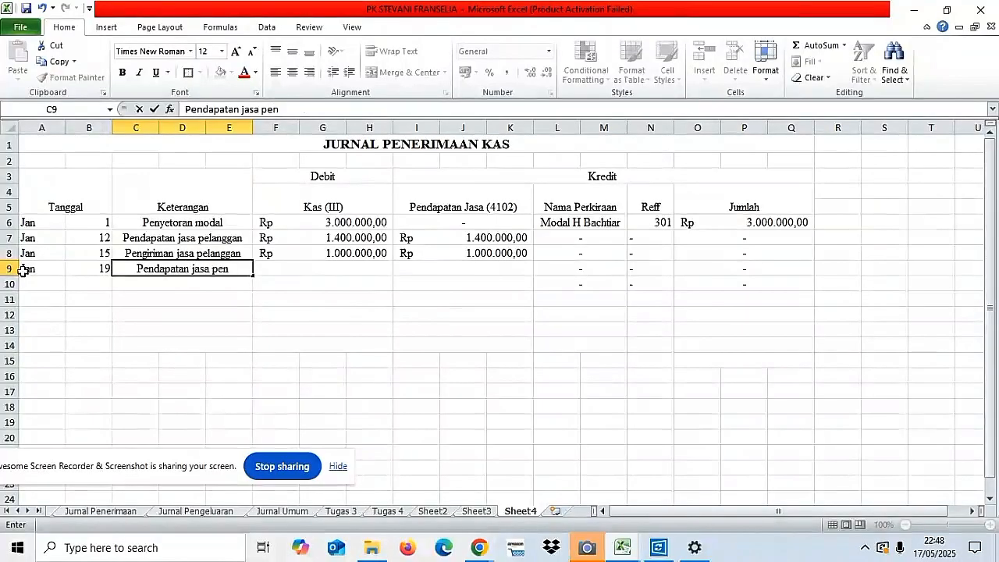
type("giriman")
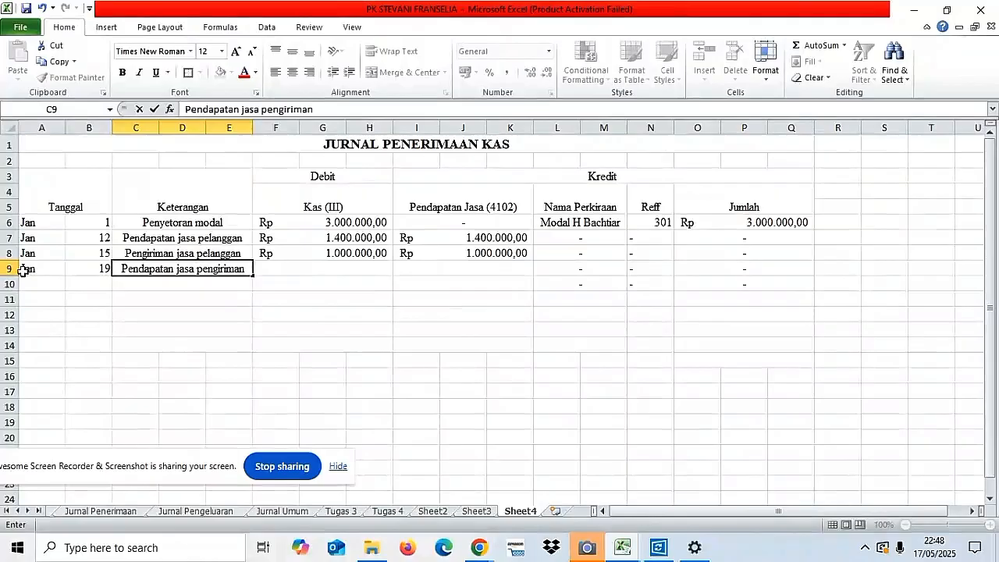
key("Tab")
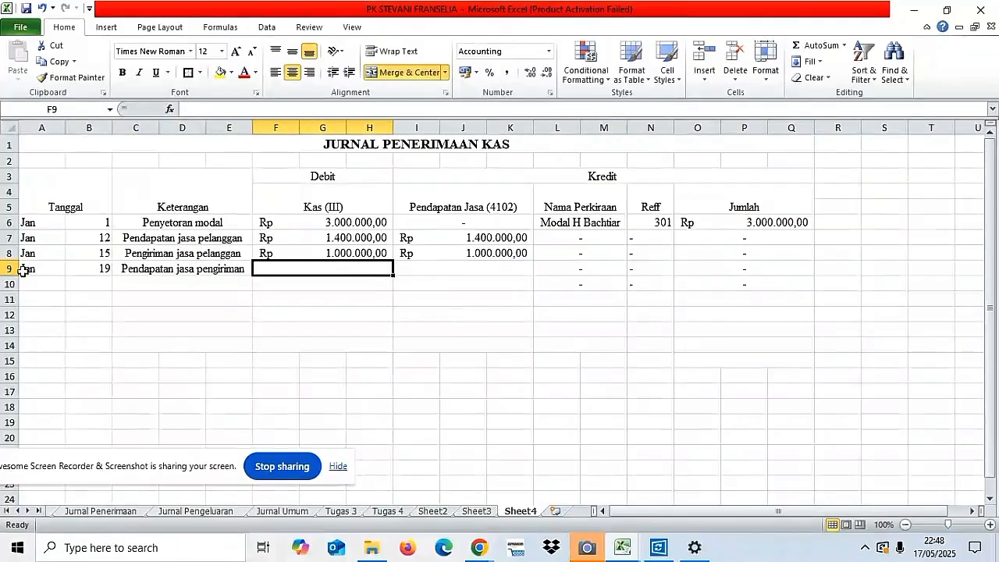
- In row 9, enter 1650000 under both Kas and Pendapatan Jasa
type("16")
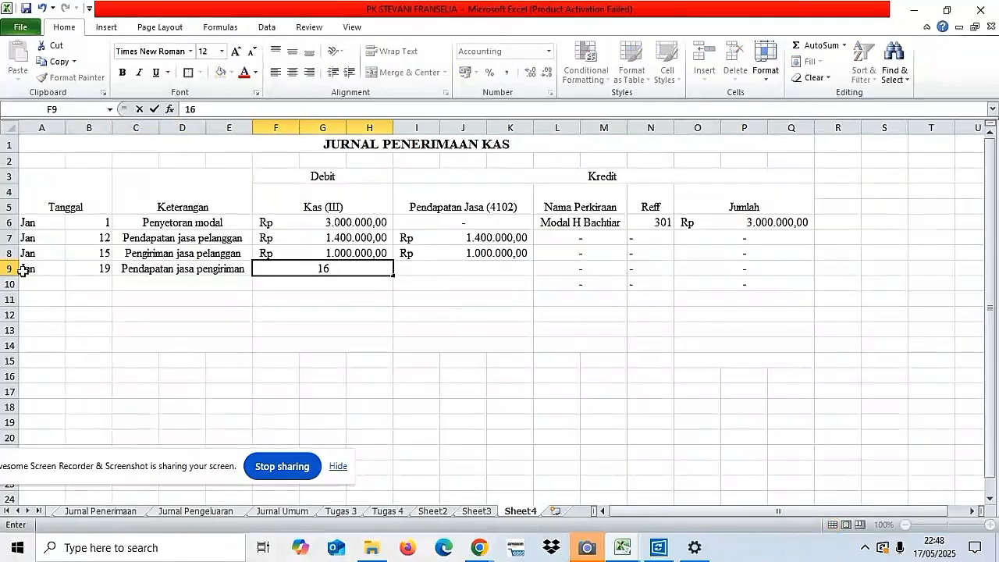
type("500")
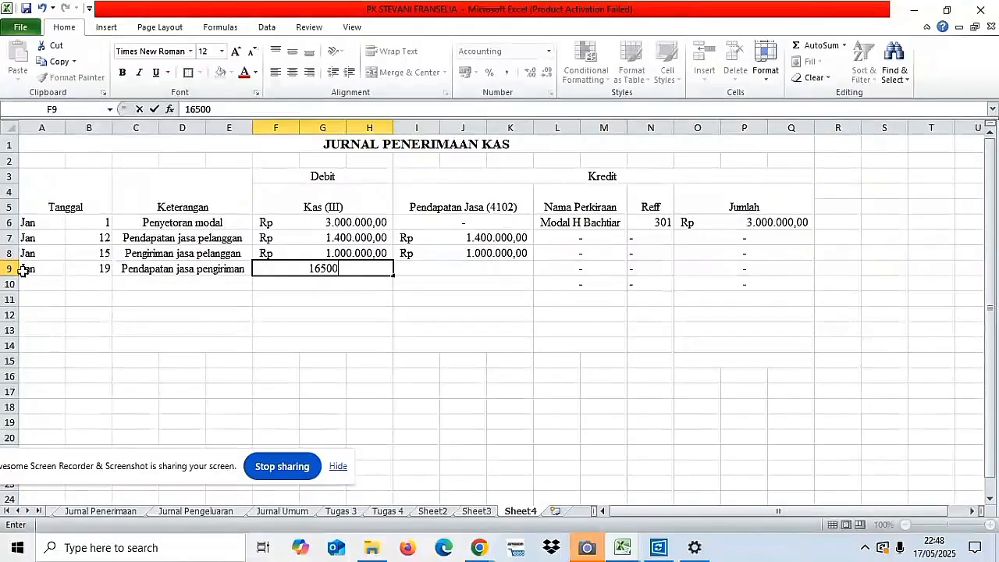
type("00")
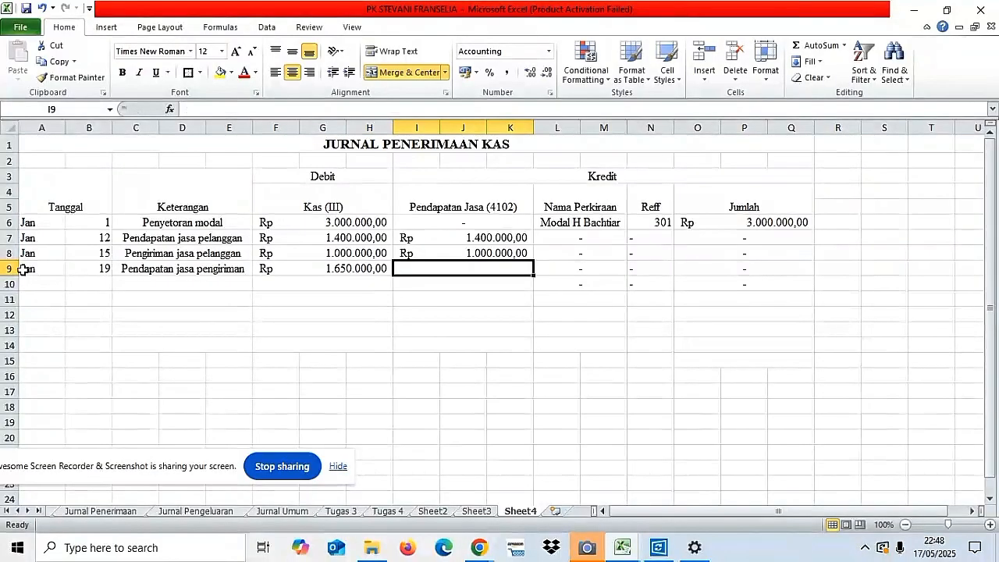
type("163")
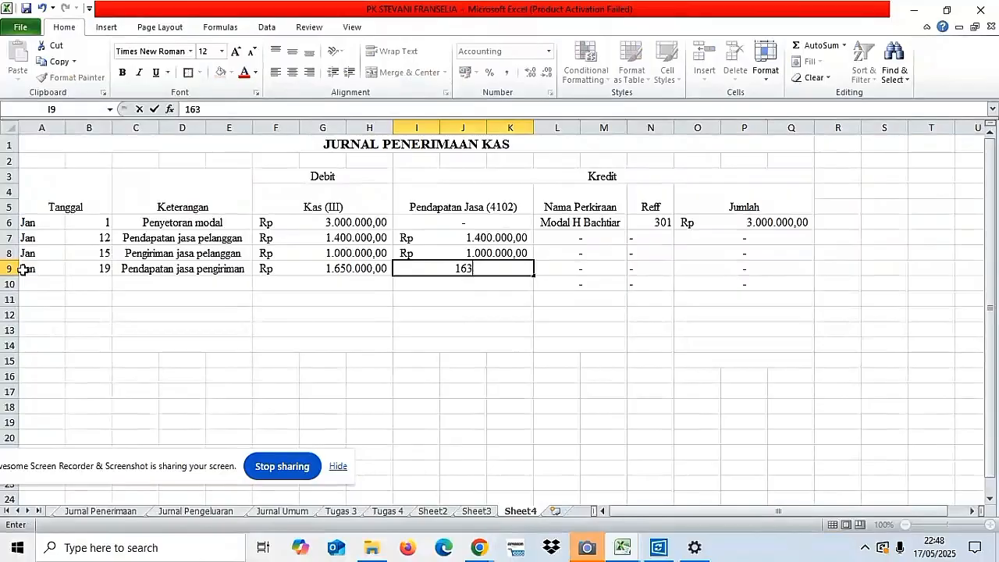
type("50000")
key("Tab")
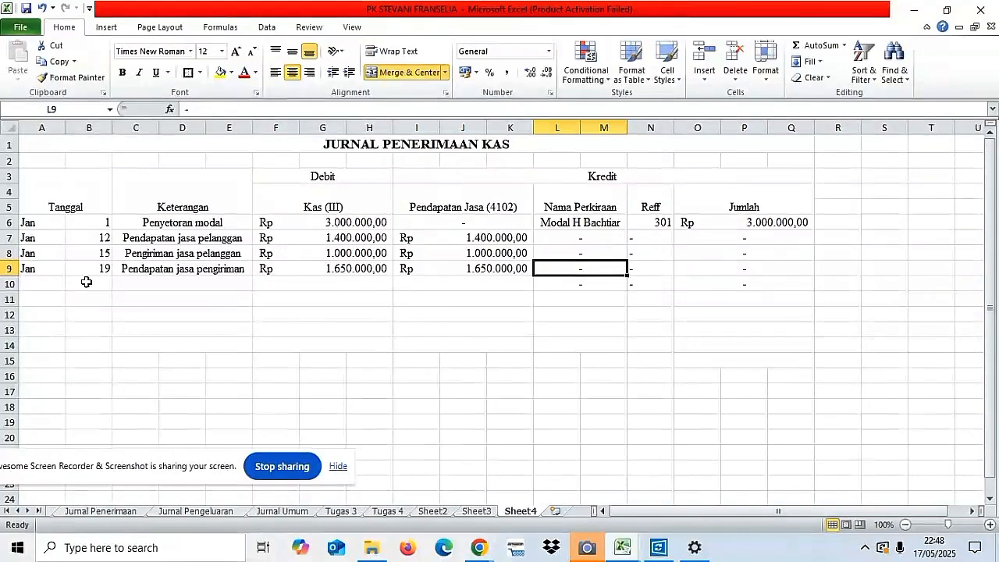
- Start the row 10 entry with the date Jan 25 under Tanggal and the description Pendapatan jasa pelanggan under Keterangan
left_click(49, 286)
type("Jan")
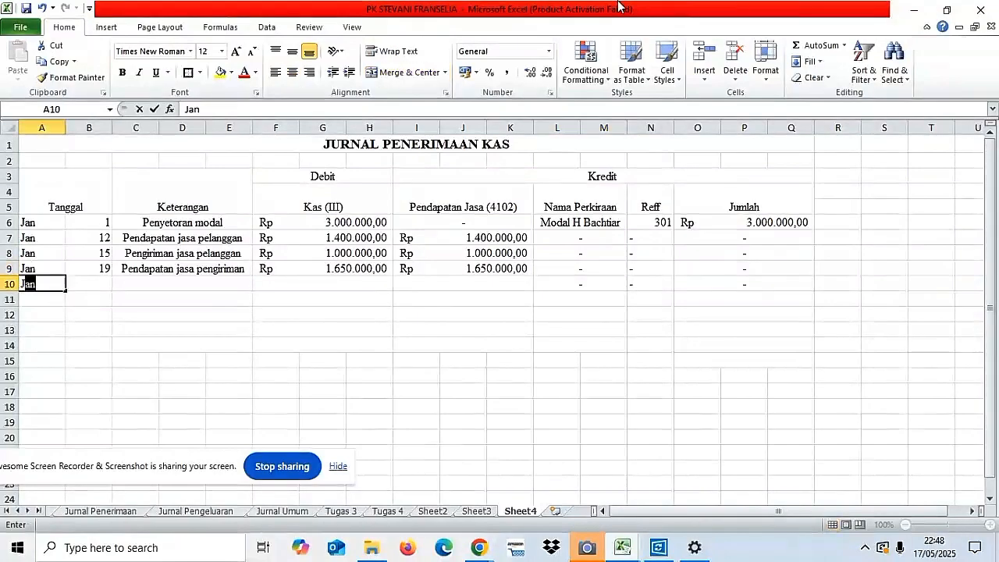
key("Tab")
key("Tab")
type("2")
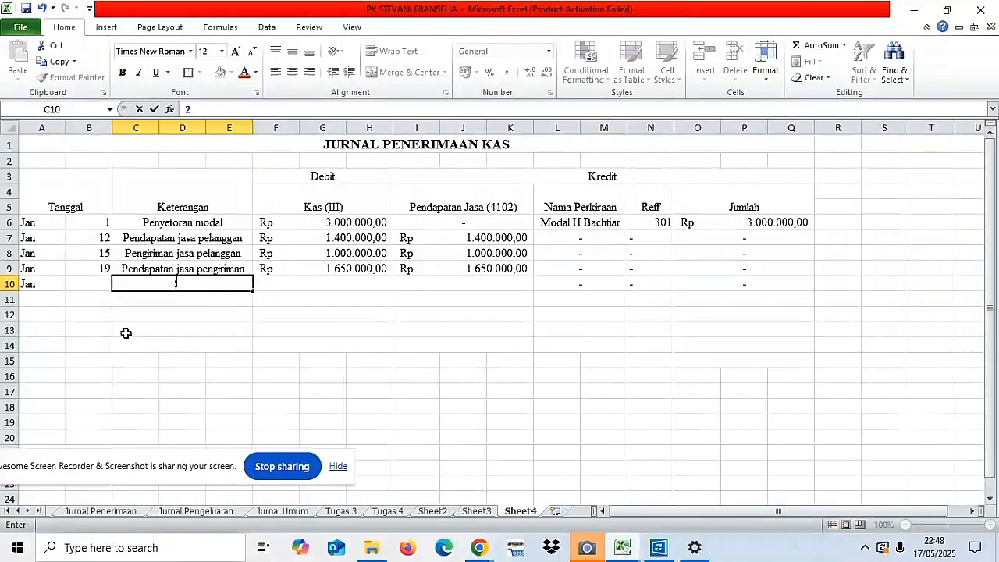
left_click(75, 290)
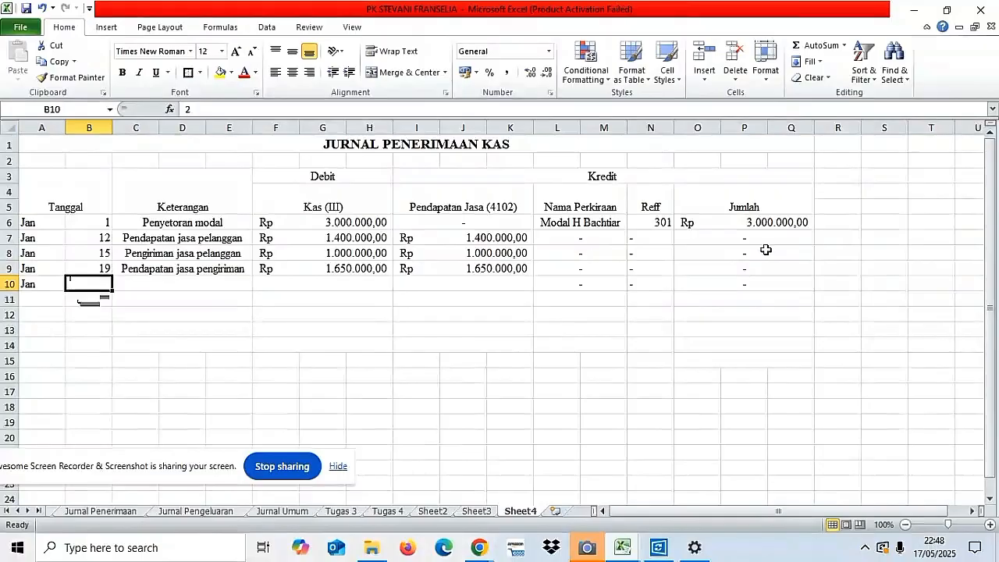
type("25")
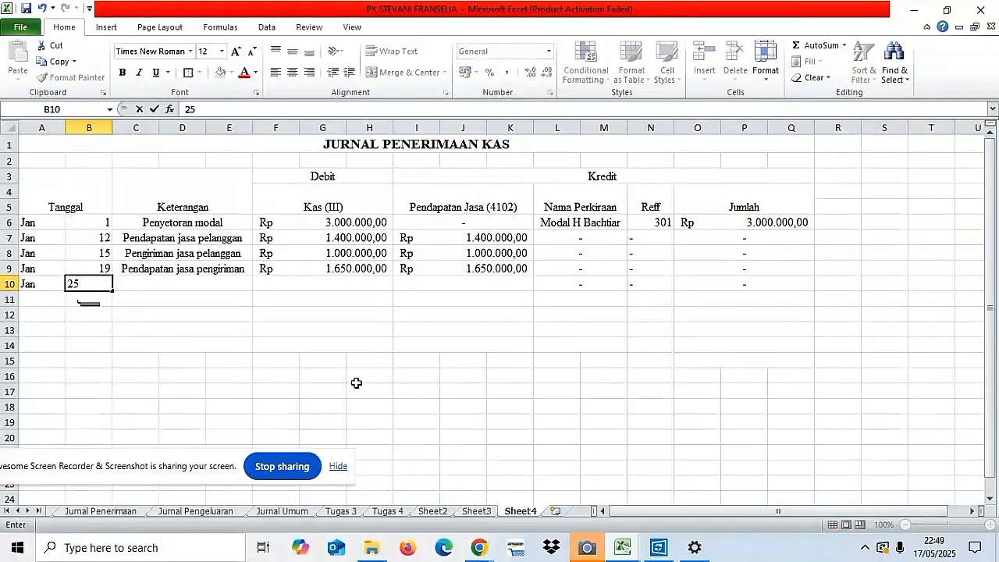
key("Tab")
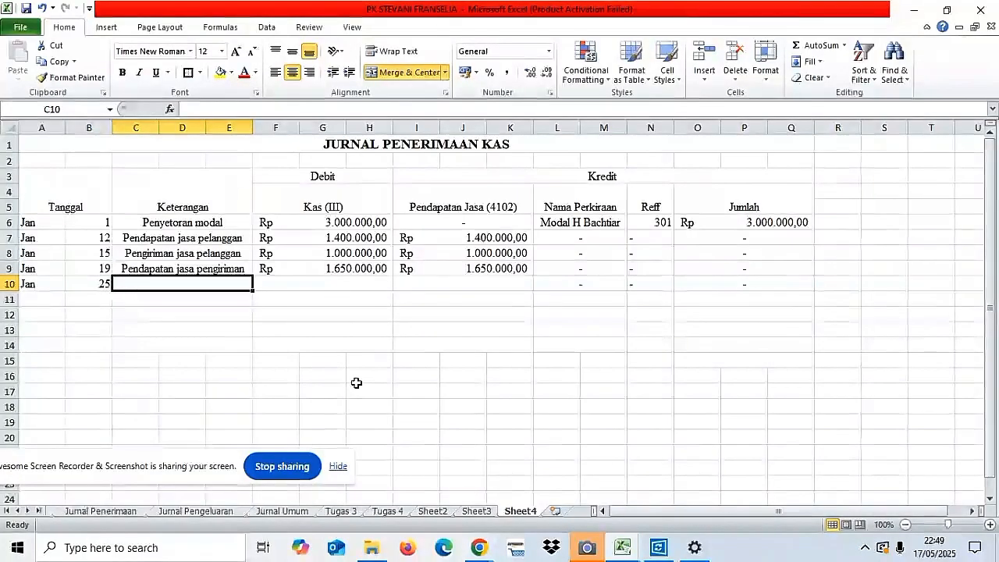
type("Pend")
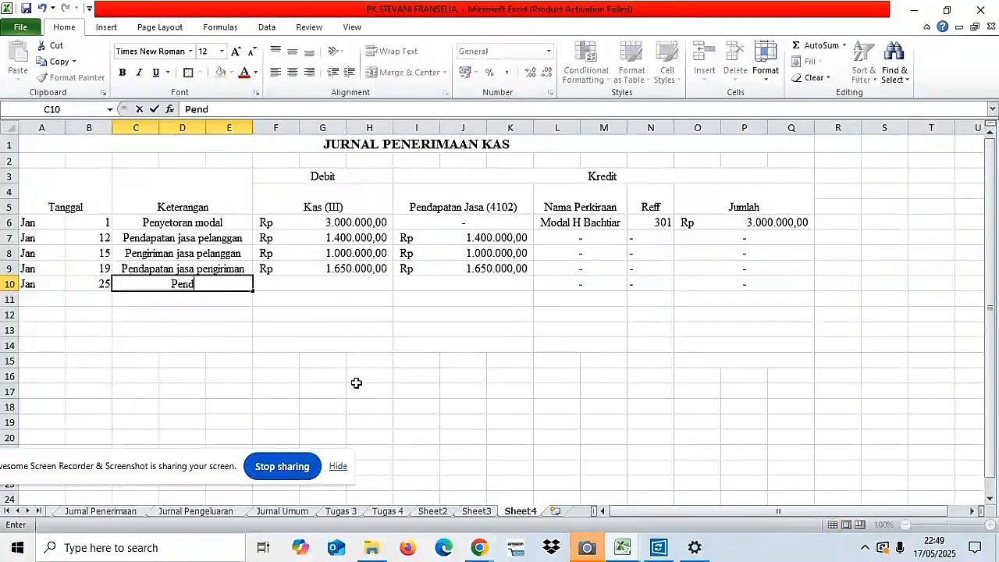
type("apatan jasa pelanggan")
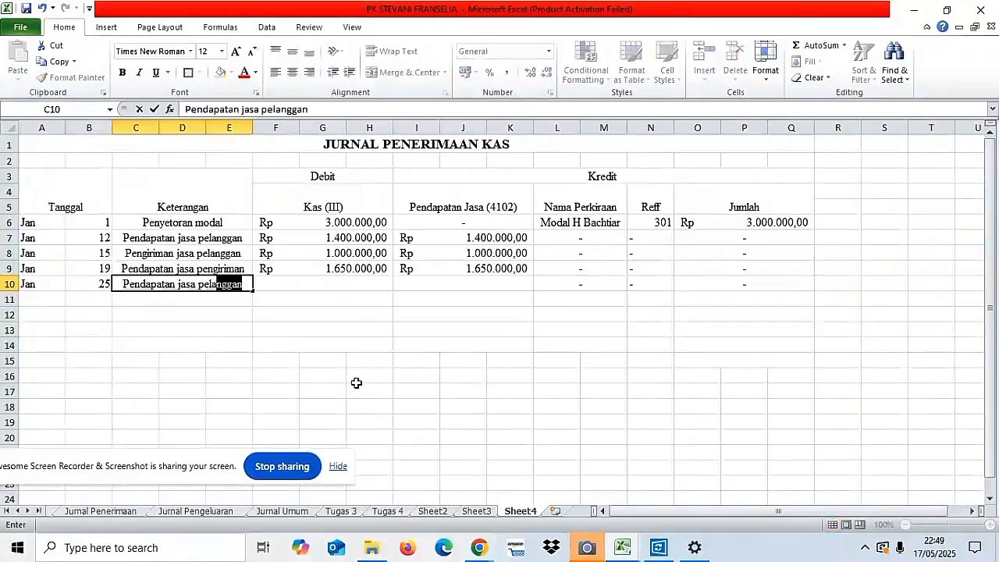
key("Return")
key("Up")
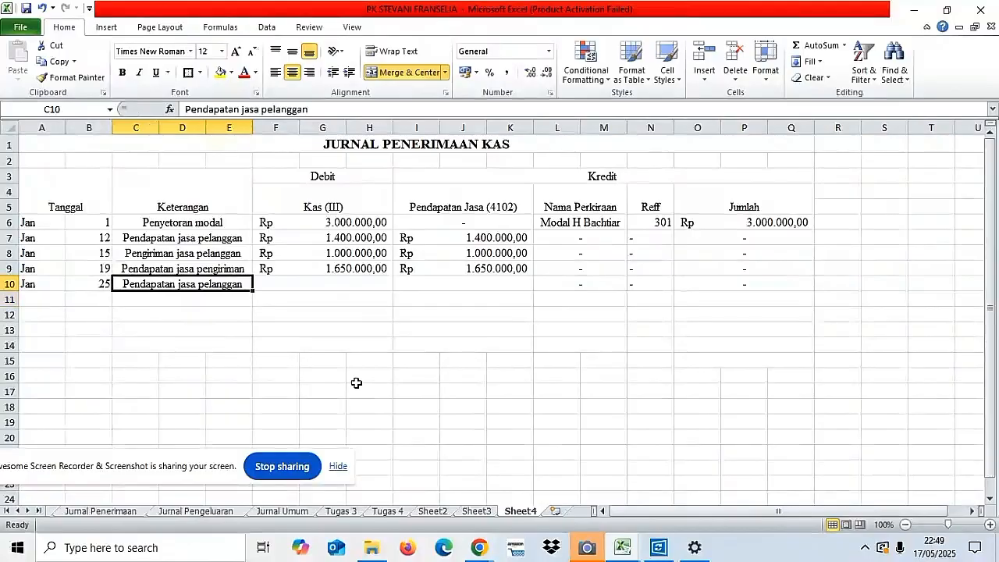
- In row 10, enter 1500000 under both Kas and Pendapatan Jasa
key("Right")
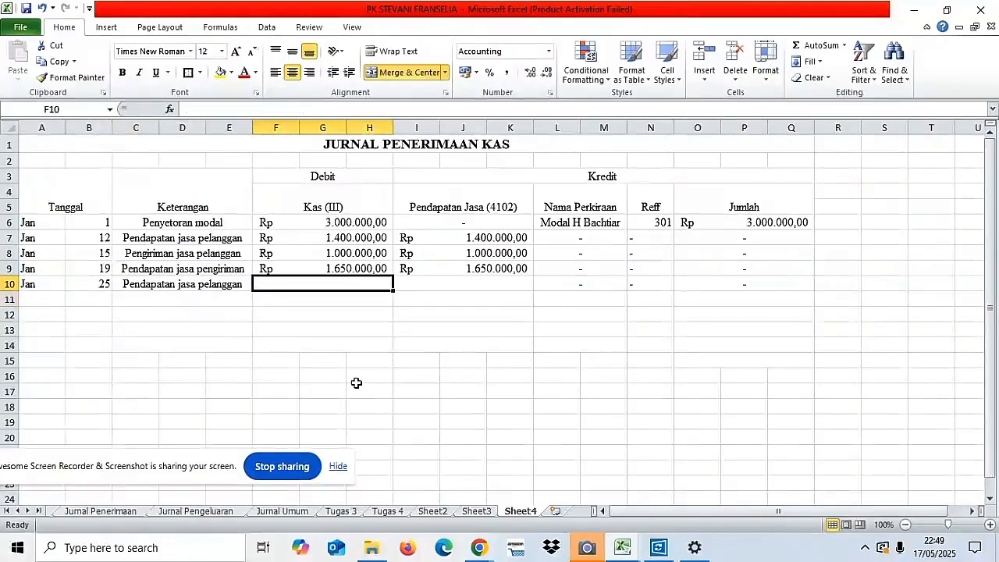
type("1.50")
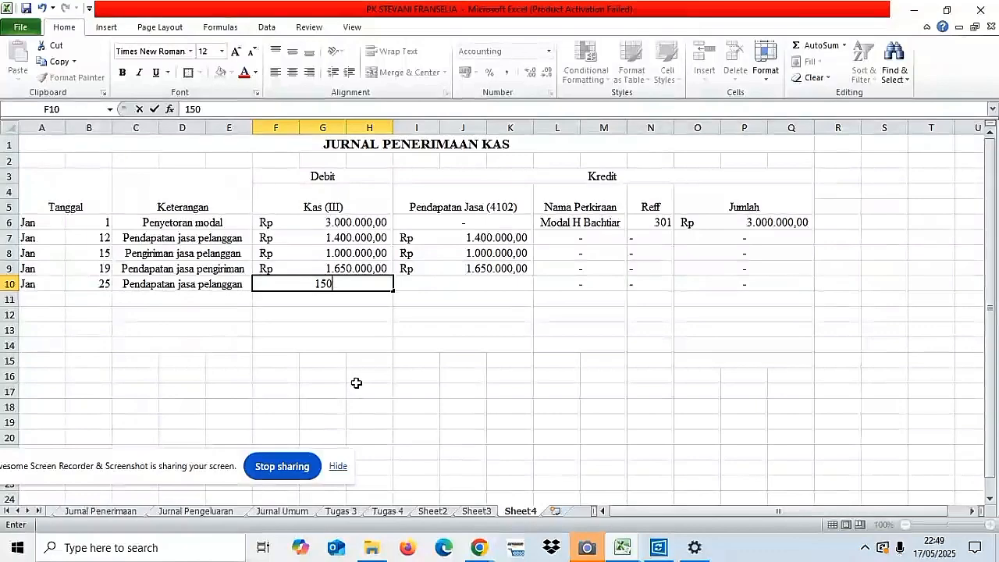
type("0")
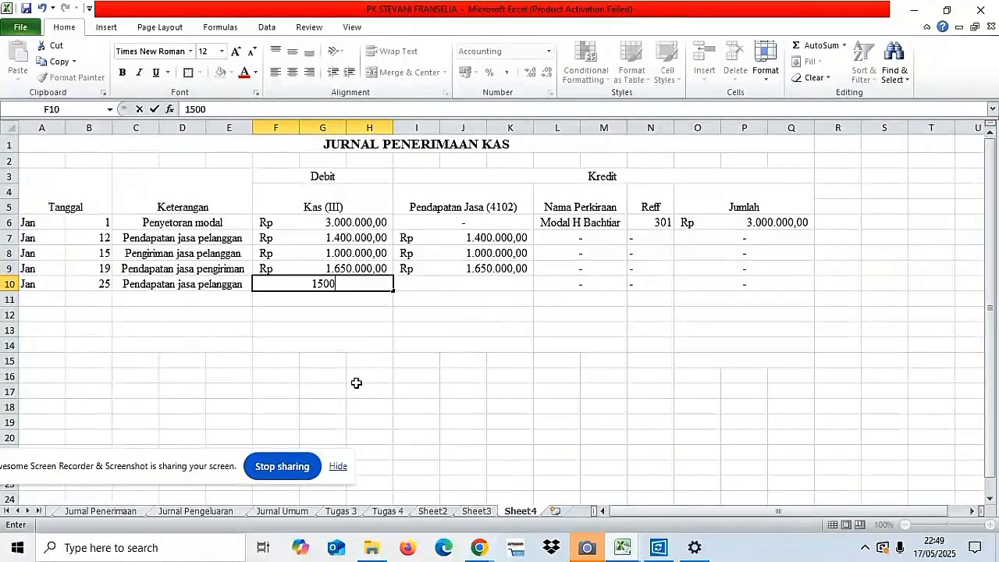
type(".00000")
key("Tab")
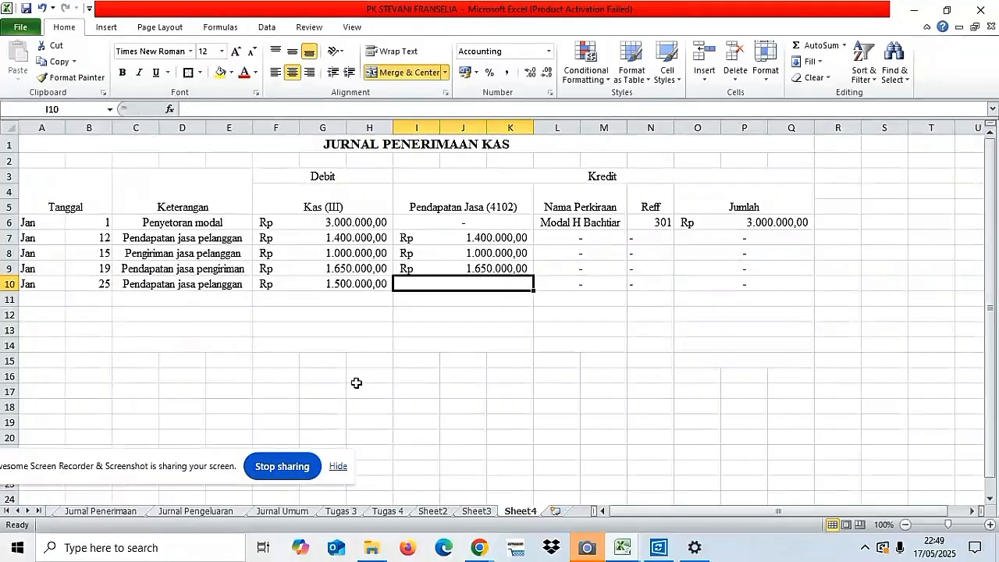
type("150")
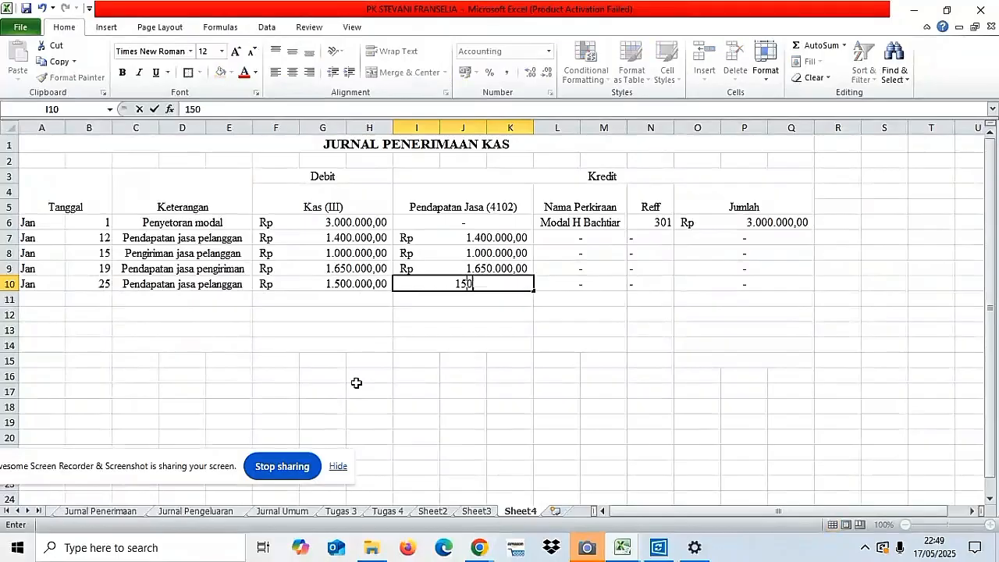
type("0000")
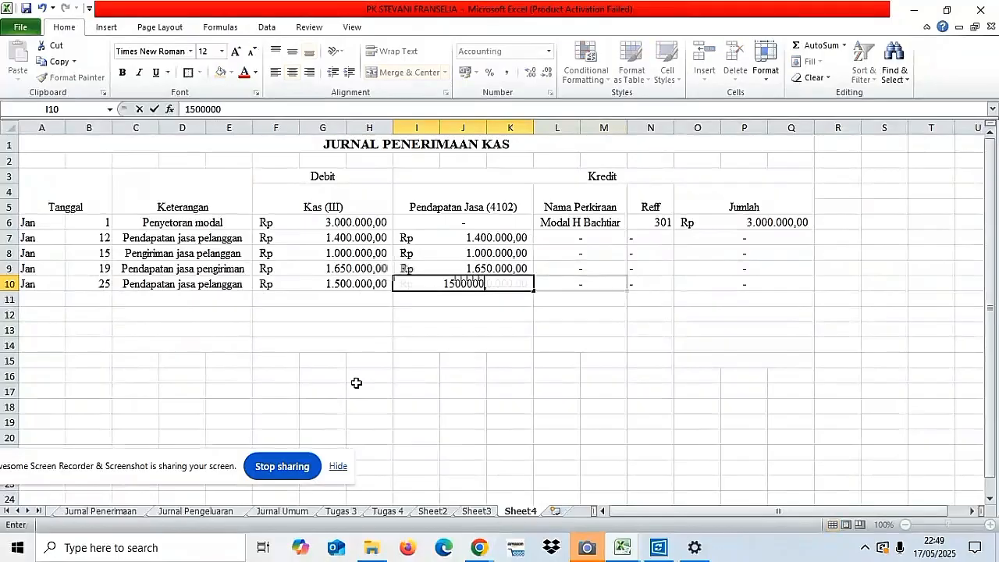
key("Tab")
key("Tab")
key("Tab")
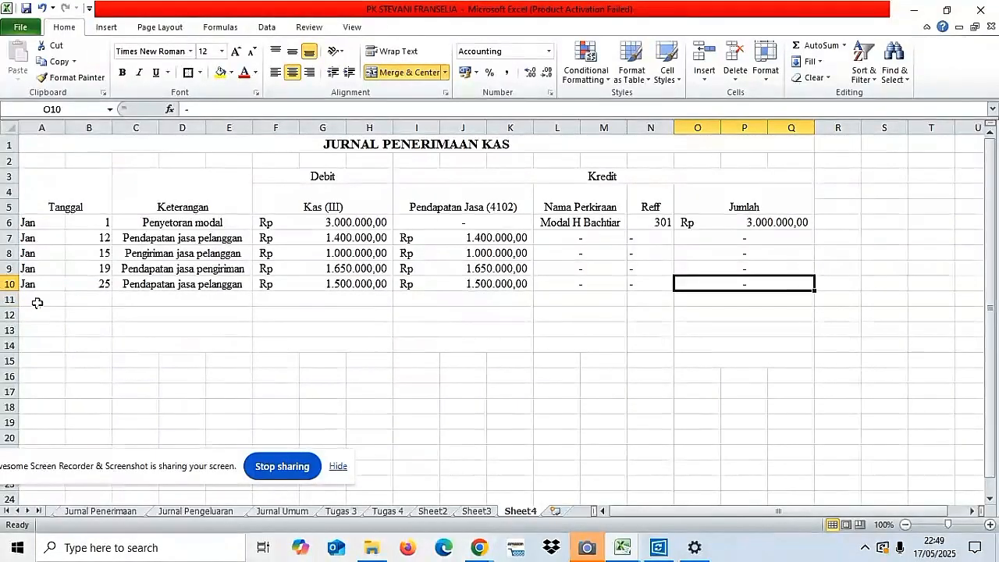
- Merge and center cells A11 to E11 and label the merged cell Total
left_click_drag(36, 303, 155, 299)
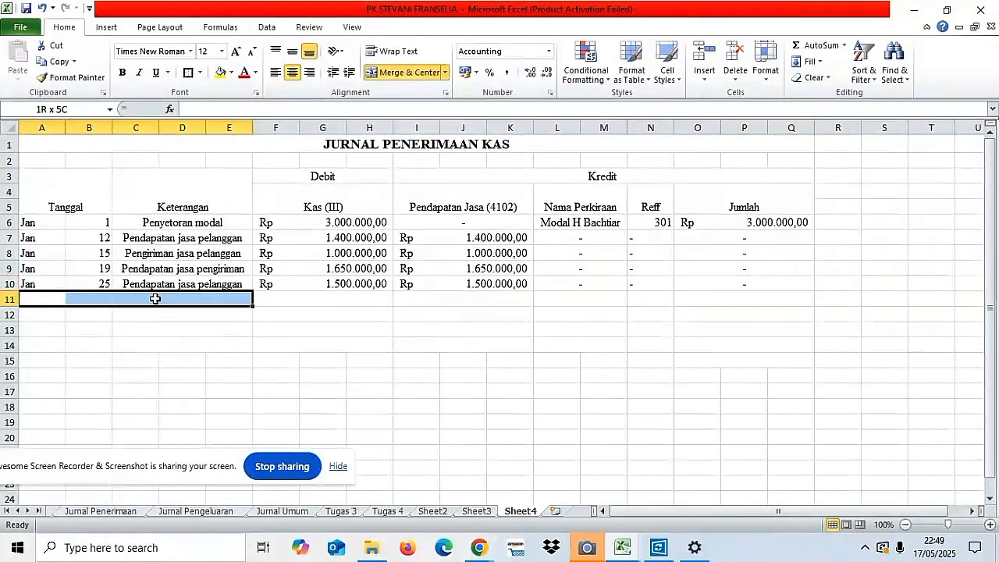
left_click(400, 72)
type("T")
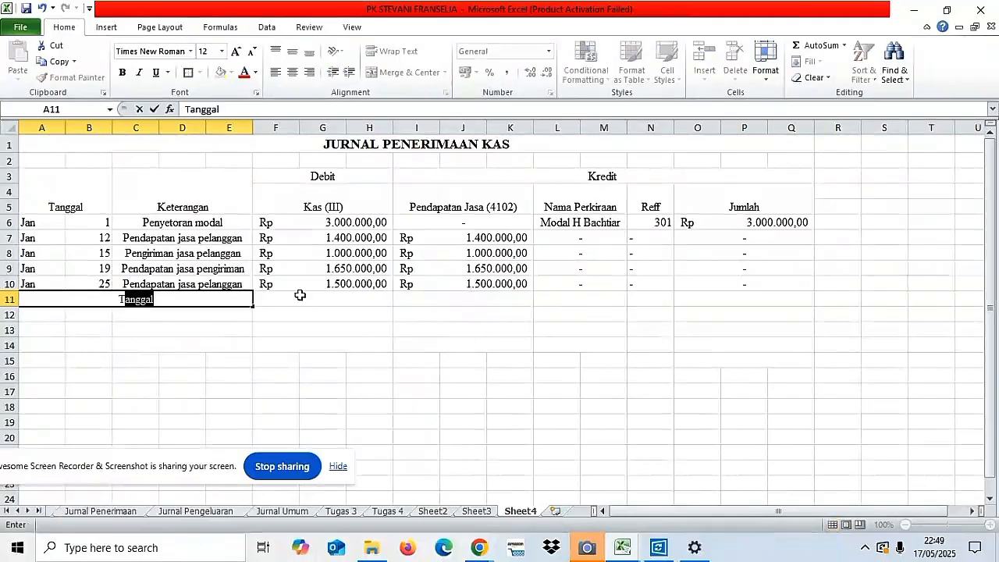
type("o")
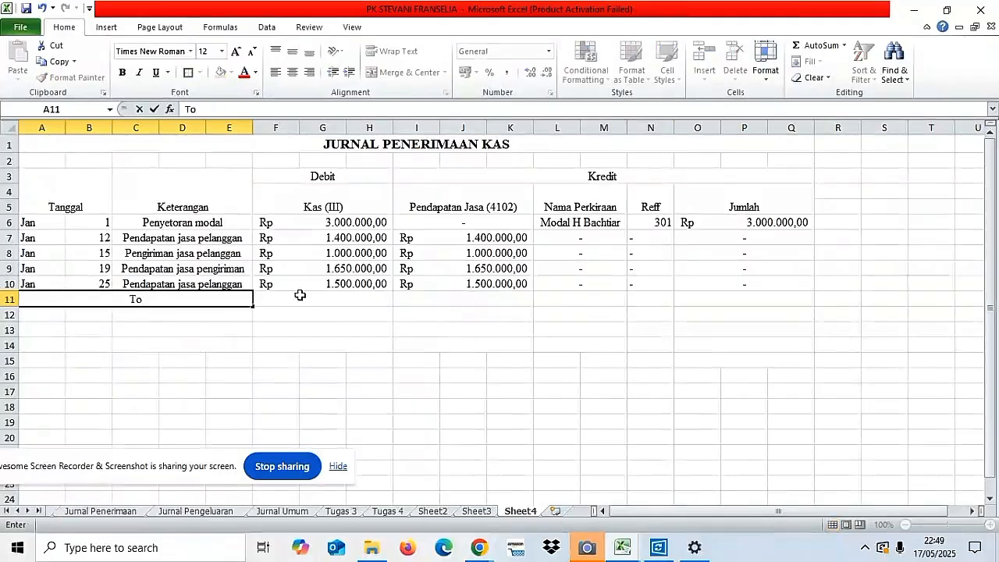
type("tal")
- Fill the row 10 dashes under Nama Perkiraan and Reff down into the Total row
left_click(581, 287)
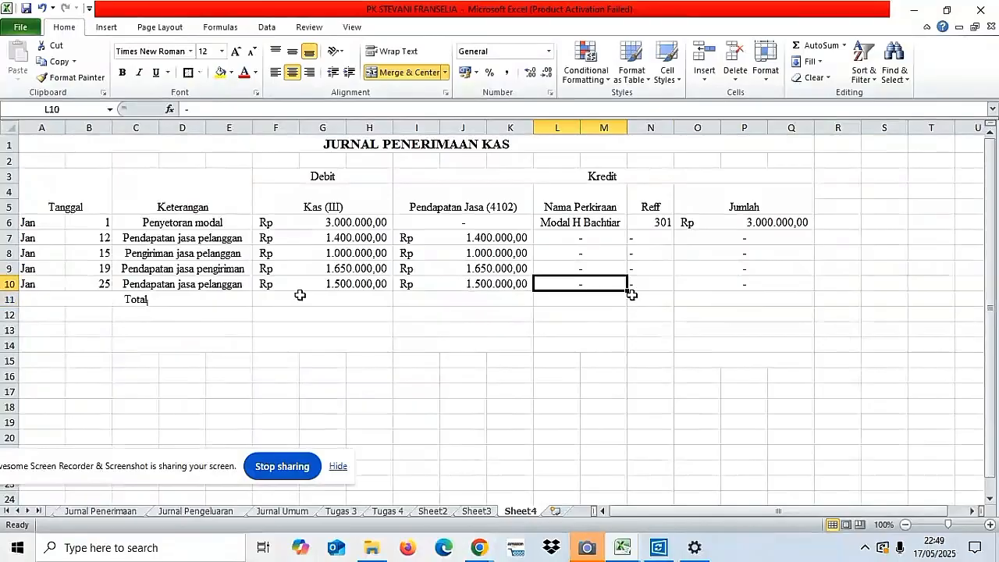
left_click_drag(627, 294, 629, 307)
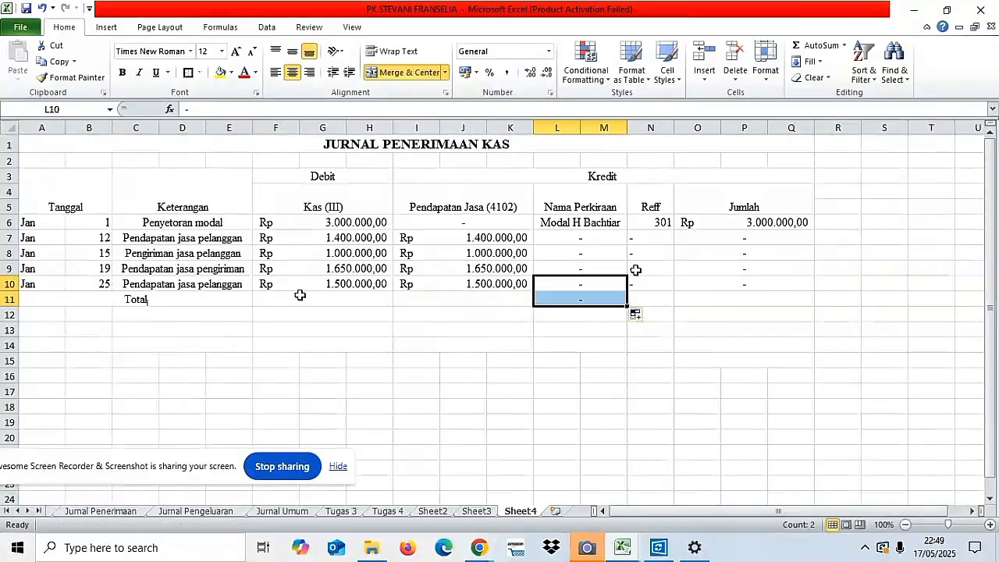
left_click(646, 284)
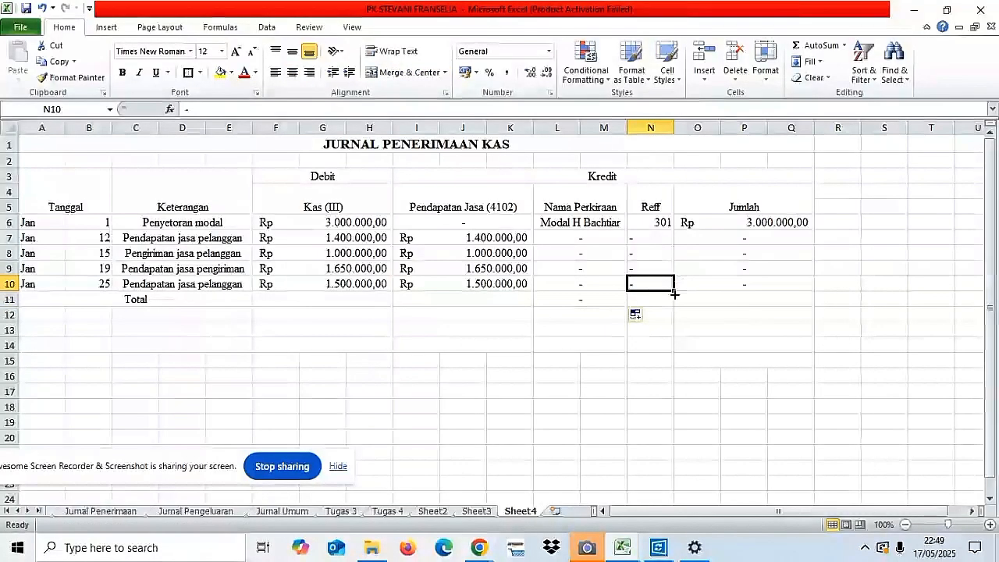
left_click_drag(673, 295, 675, 310)
left_click(690, 328)
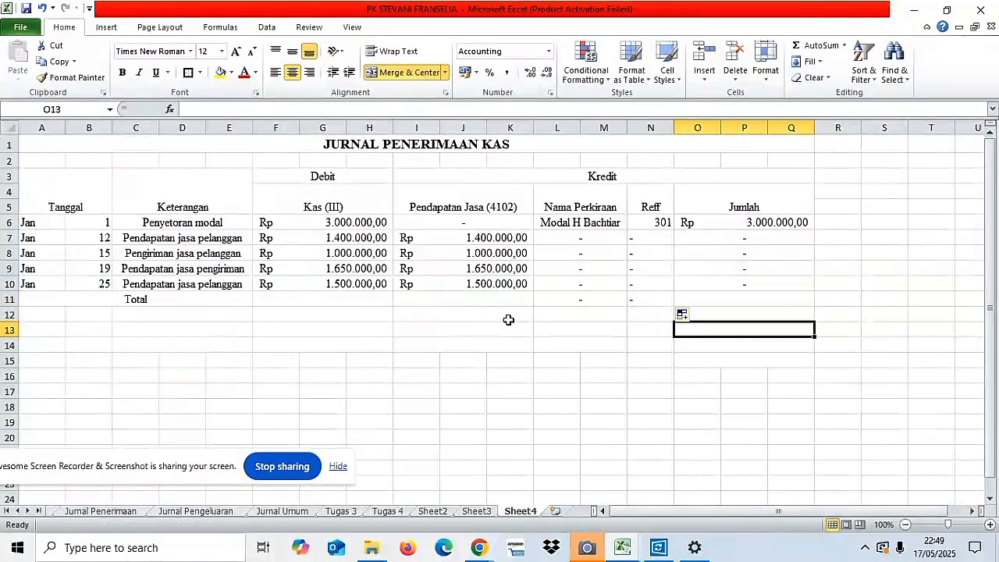
- AutoSum the Kas, Pendapatan Jasa and Jumlah columns into the Total row
left_click_drag(315, 227, 330, 307)
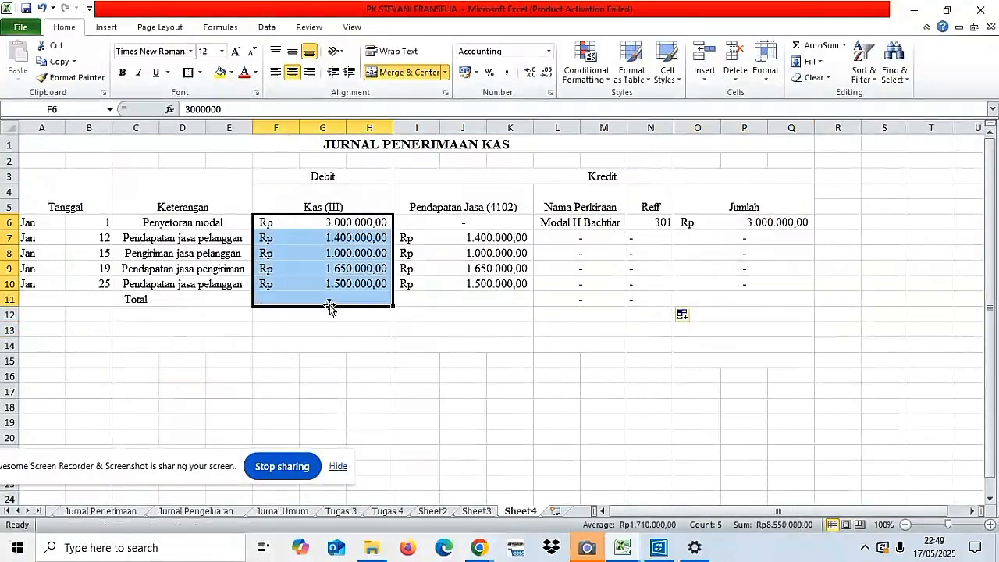
left_click(811, 46)
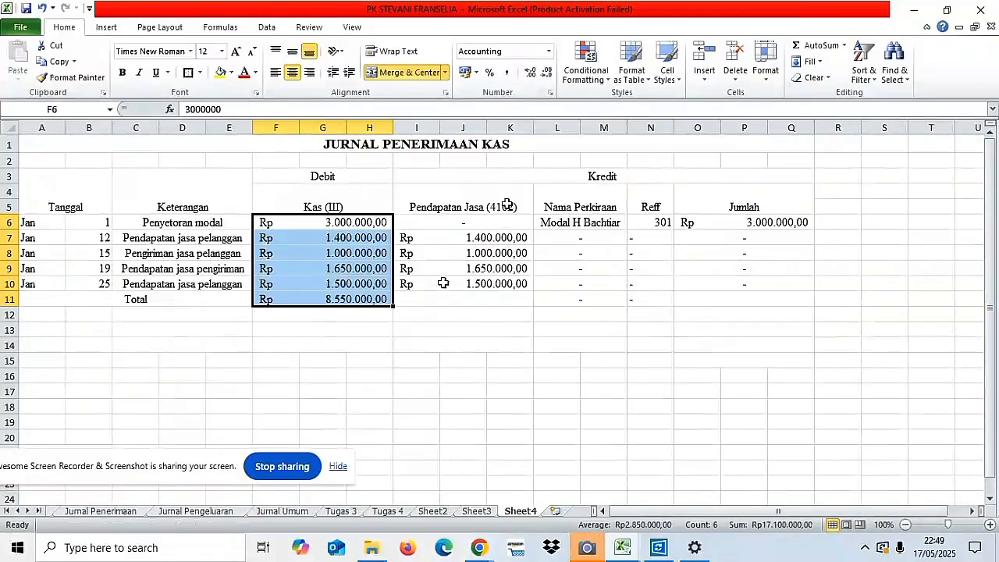
left_click_drag(476, 223, 502, 284)
left_click(540, 251)
left_click_drag(472, 223, 503, 298)
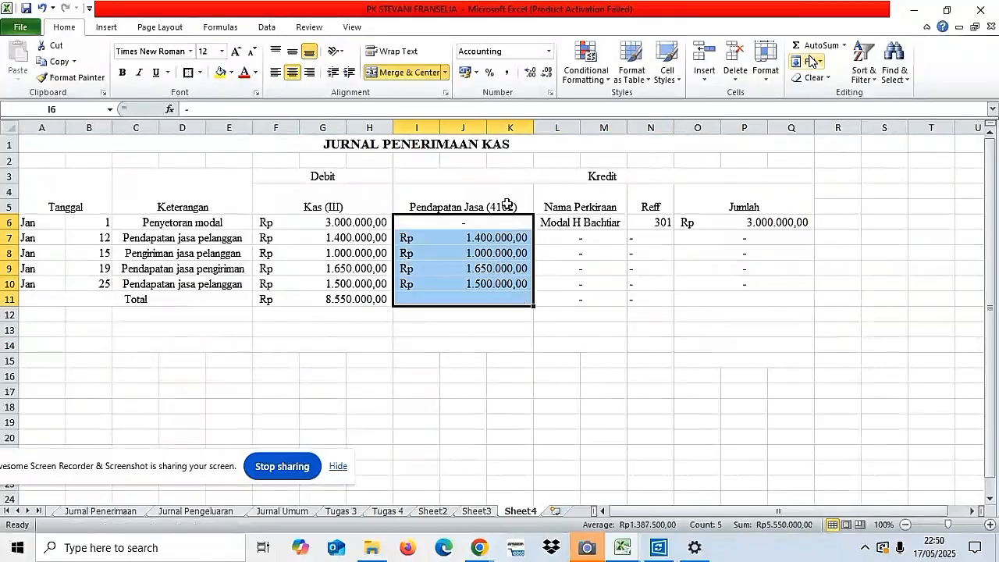
left_click(816, 45)
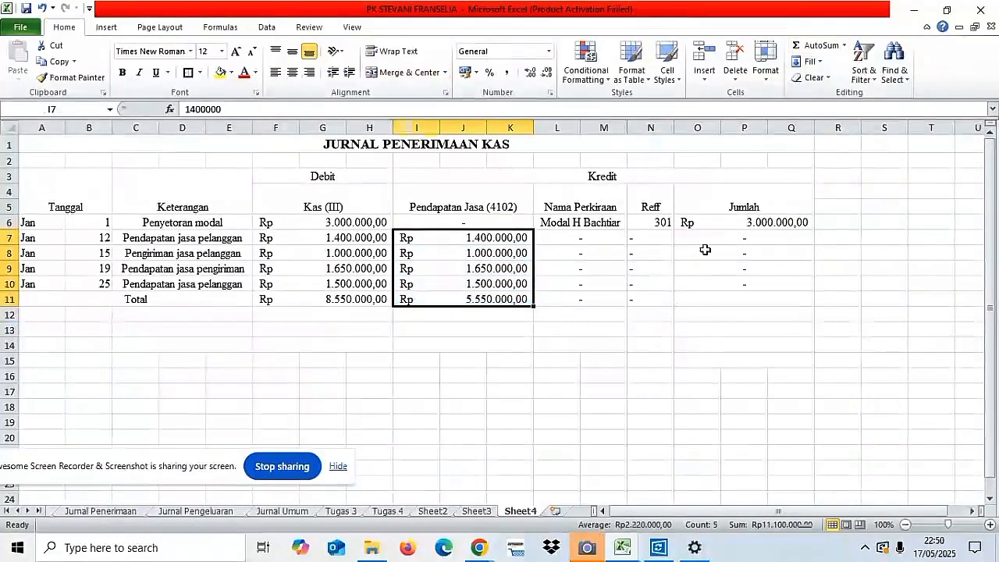
left_click_drag(707, 223, 737, 304)
left_click(800, 45)
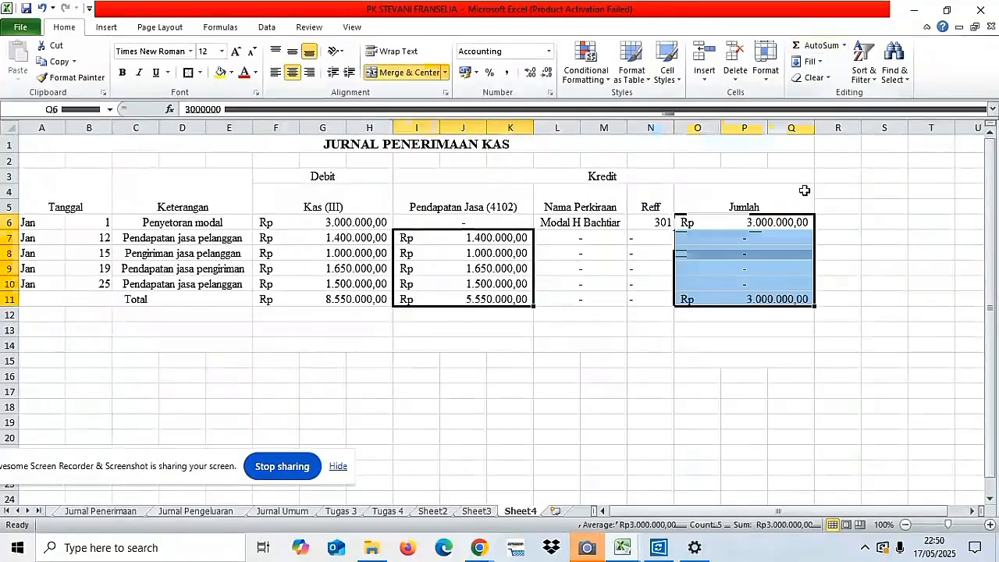
left_click(897, 284)
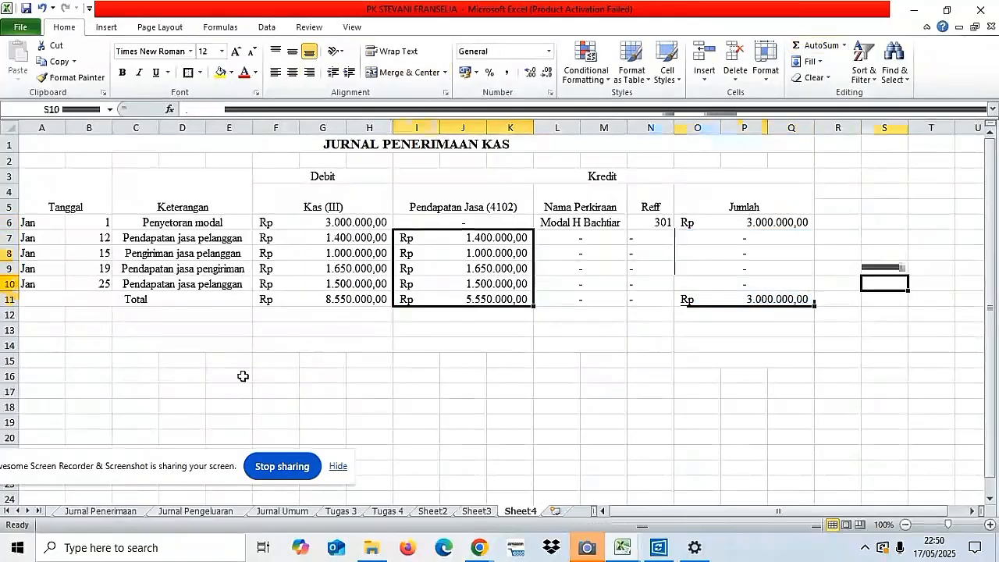
- Unmerge the unused cells in rows 12 to 14 below the Total row
left_click_drag(43, 316, 702, 349)
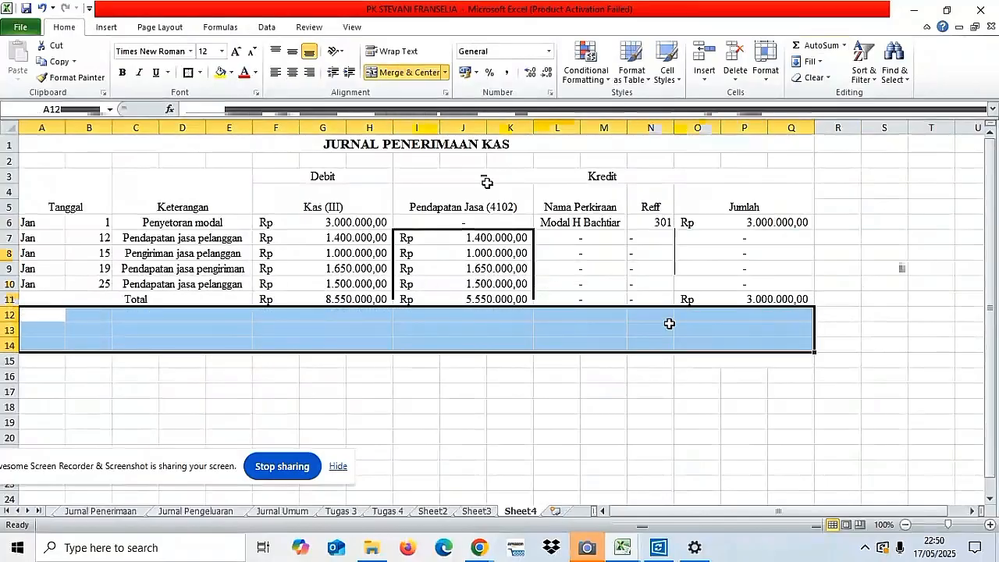
left_click(476, 405)
- Vertically center the table headings in rows 3 to 5, from Tanggal through Jumlah
left_click(51, 202)
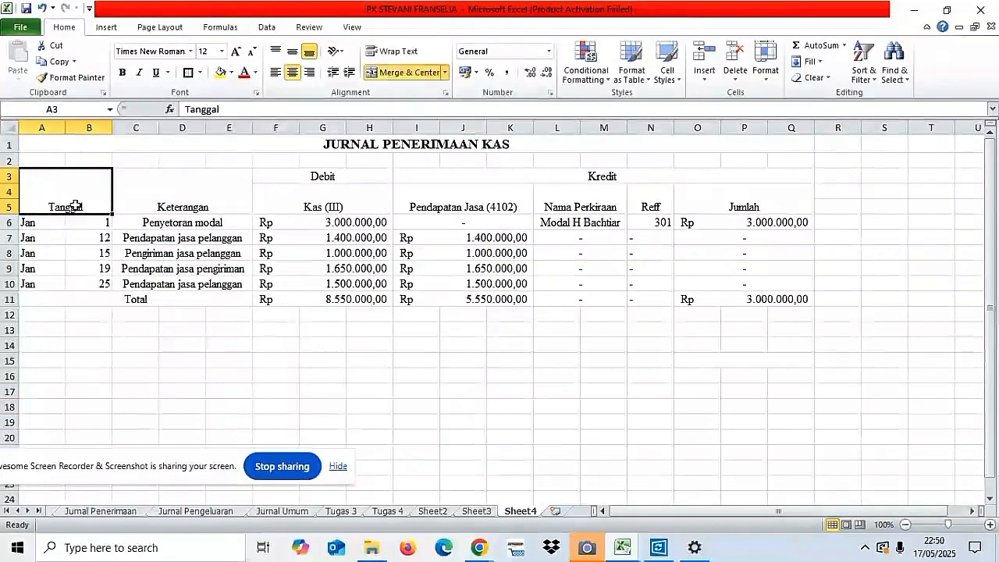
left_click_drag(75, 205, 575, 183)
left_click(292, 50)
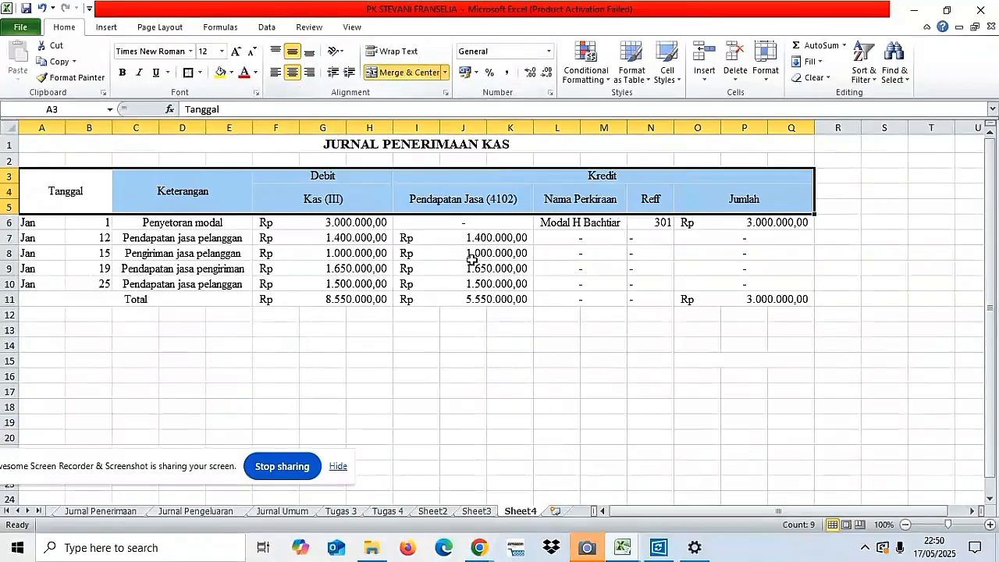
left_click(508, 271)
- Center the day numbers in B6 to B10 both vertically and horizontally
left_click_drag(89, 222, 107, 288)
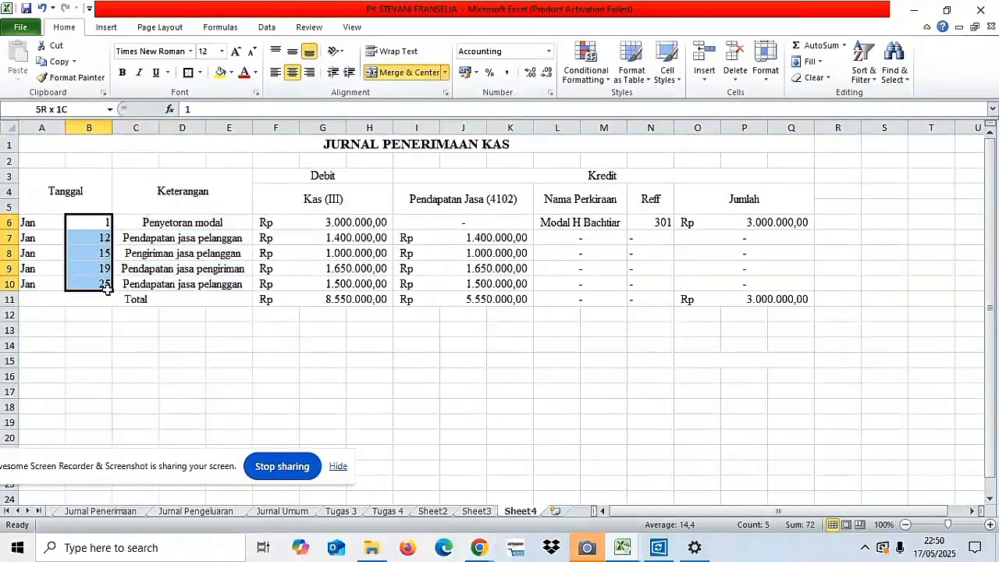
left_click(294, 51)
left_click(291, 71)
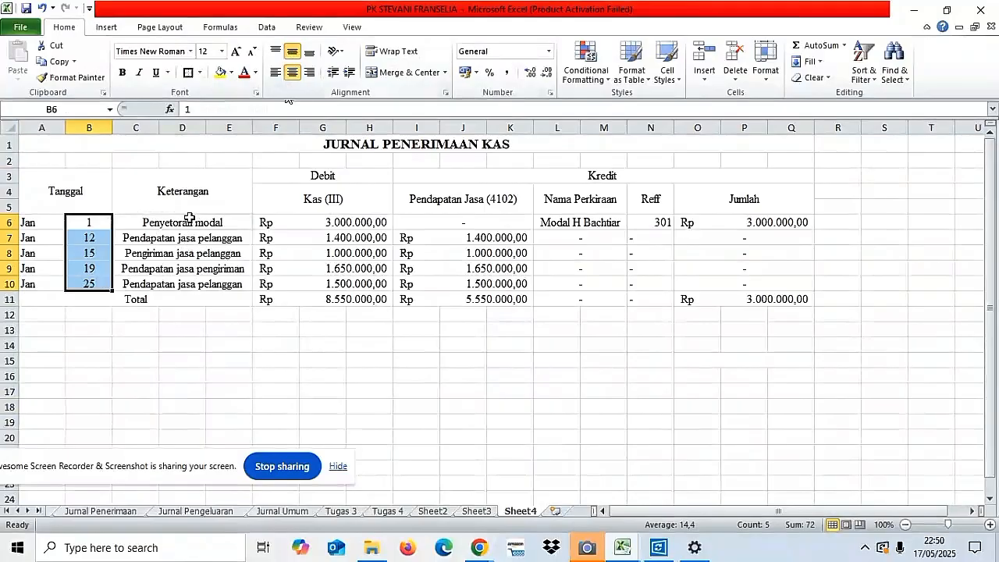
- Left-align and vertically center the Keterangan descriptions in rows 6 to 10
left_click_drag(189, 221, 198, 286)
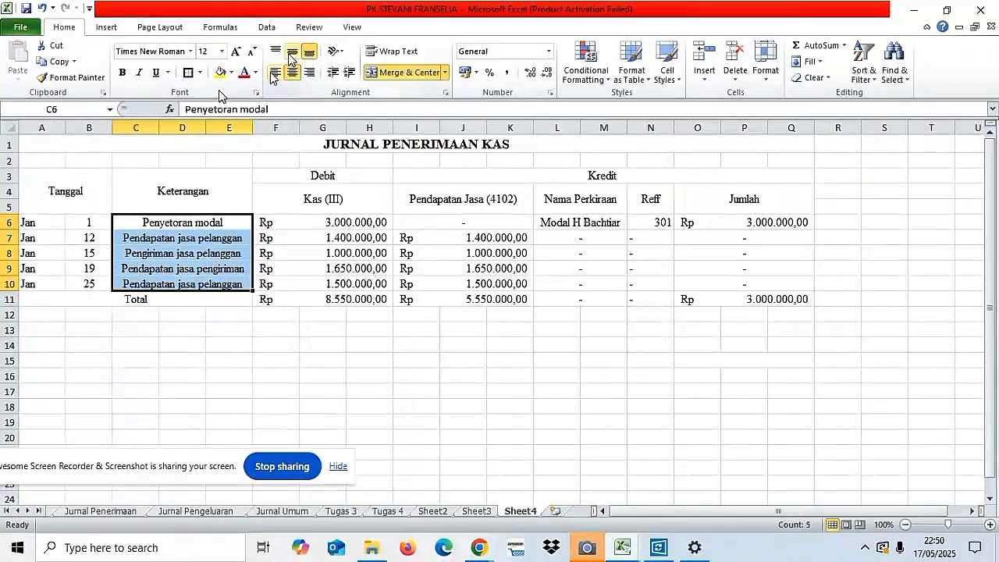
left_click(274, 72)
left_click(291, 50)
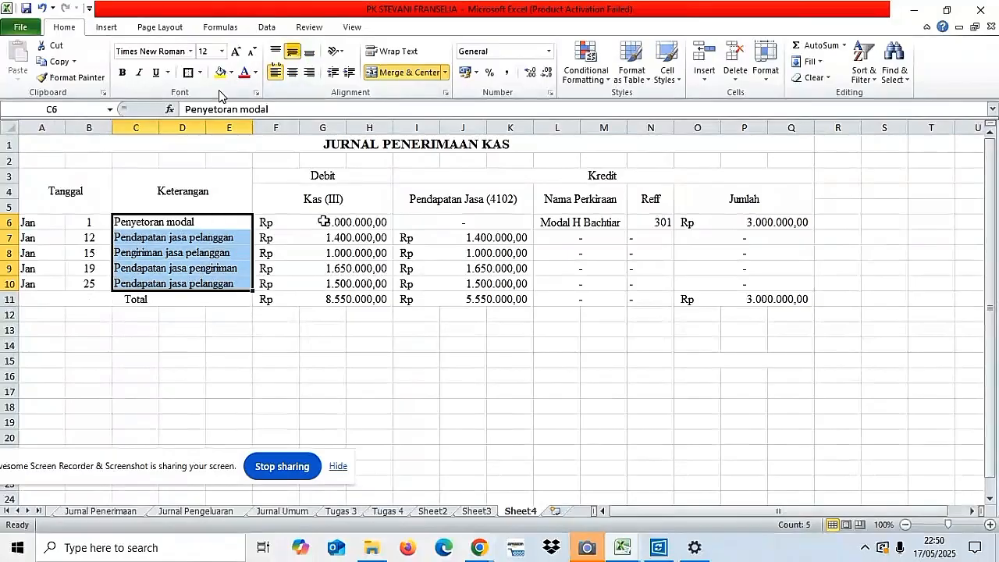
- Center the Reff column values in N6 to N11 both vertically and horizontally
left_click(559, 223)
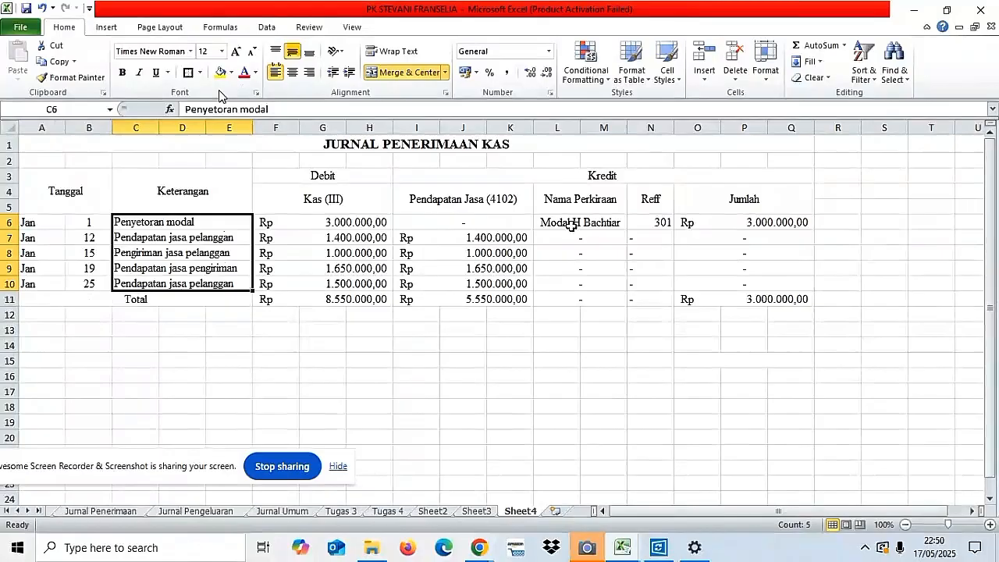
left_click(647, 222)
left_click(650, 196)
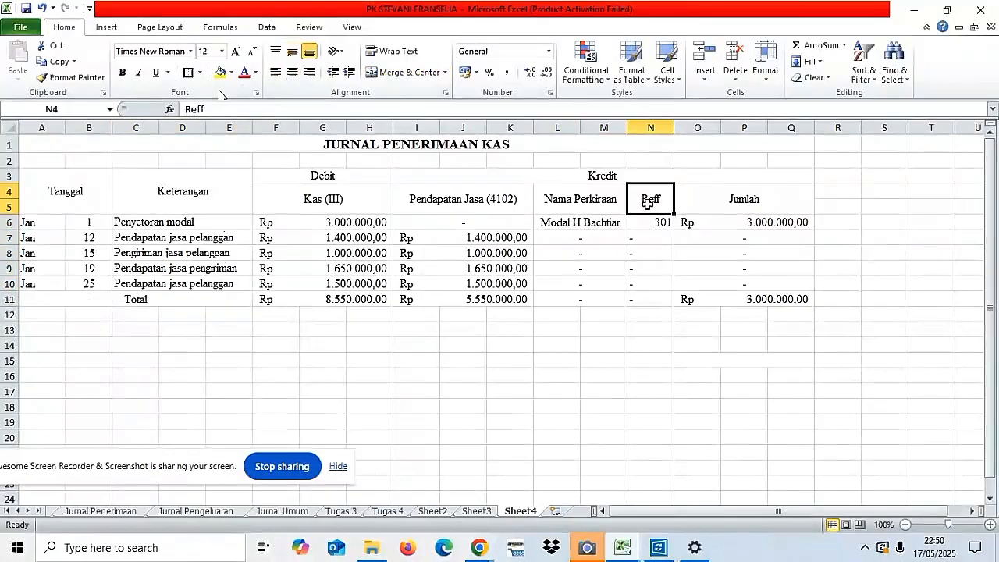
left_click_drag(652, 223, 653, 305)
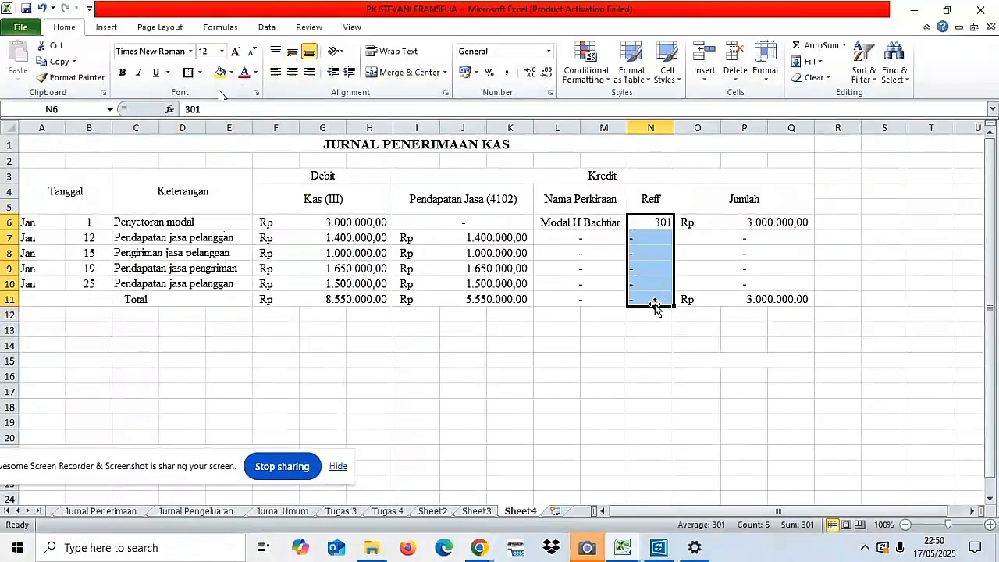
left_click(292, 53)
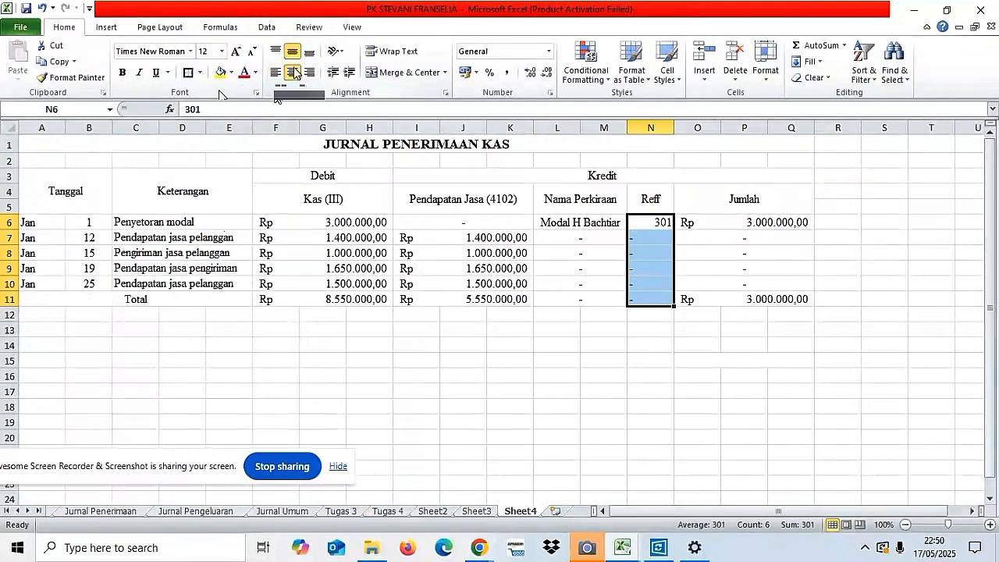
left_click(291, 72)
left_click(365, 223)
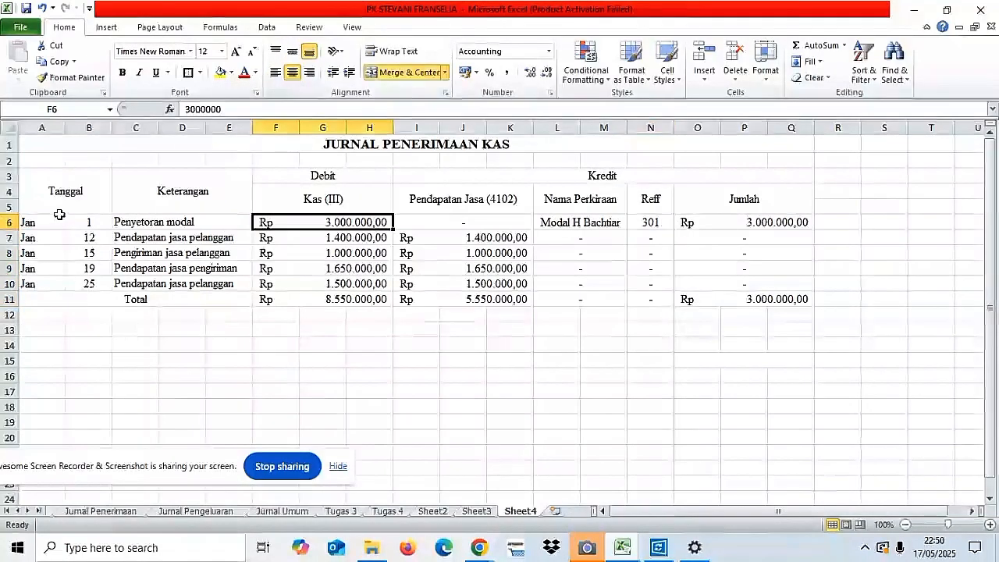
- Add box borders around the Tanggal, Keterangan, Debit and Kas (III) heading cells
left_click(67, 185)
left_click(187, 72)
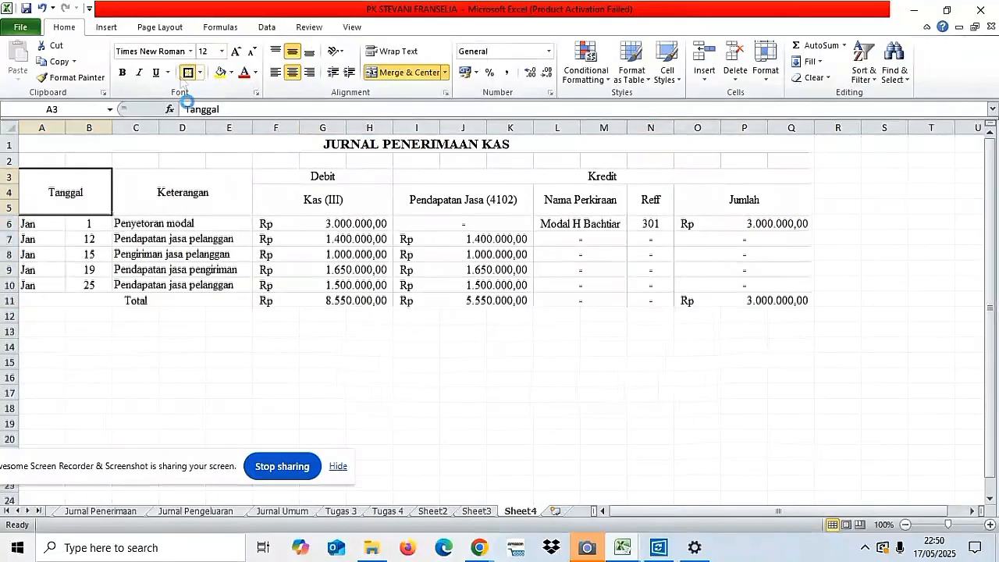
left_click(167, 195)
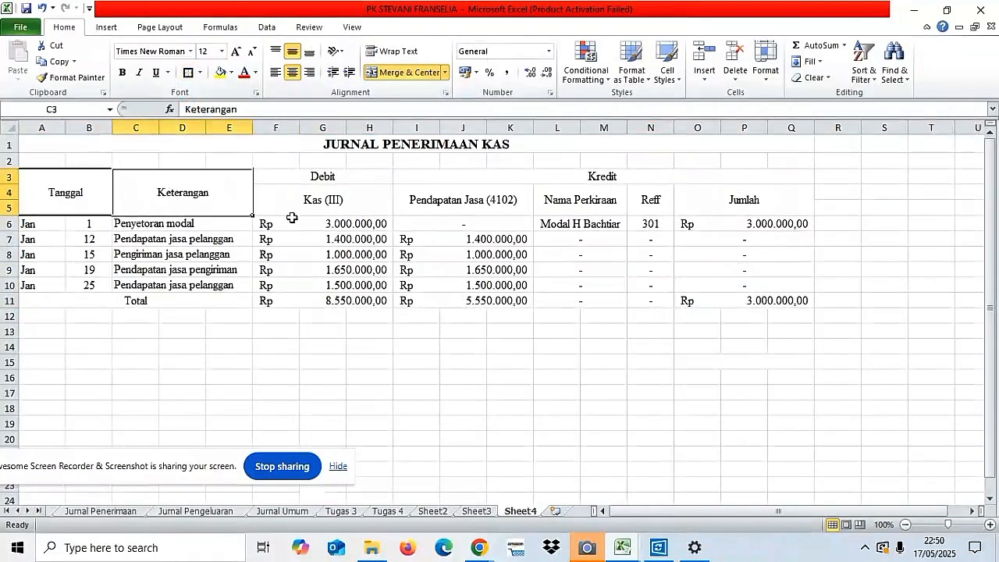
left_click(288, 173)
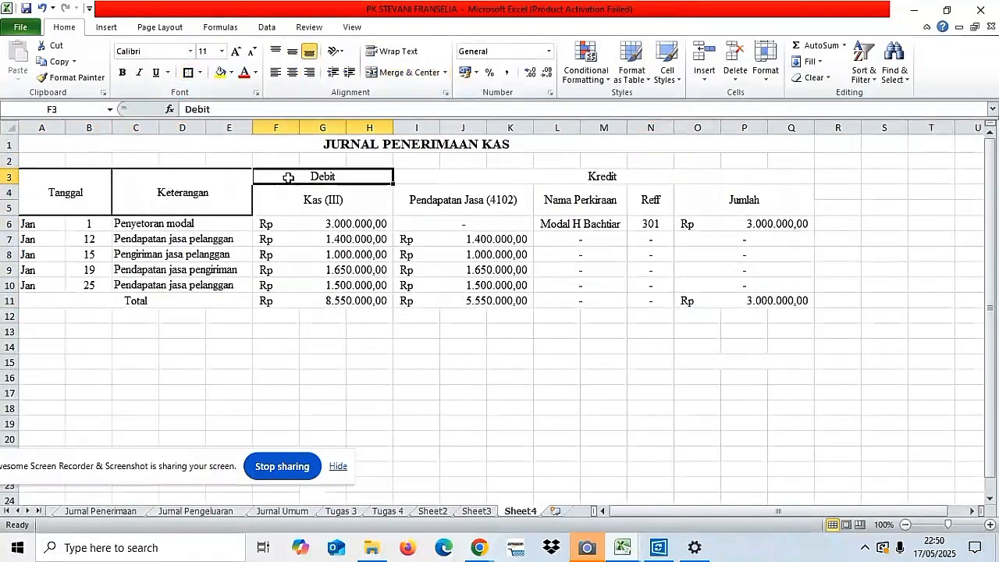
left_click(187, 75)
left_click(287, 214)
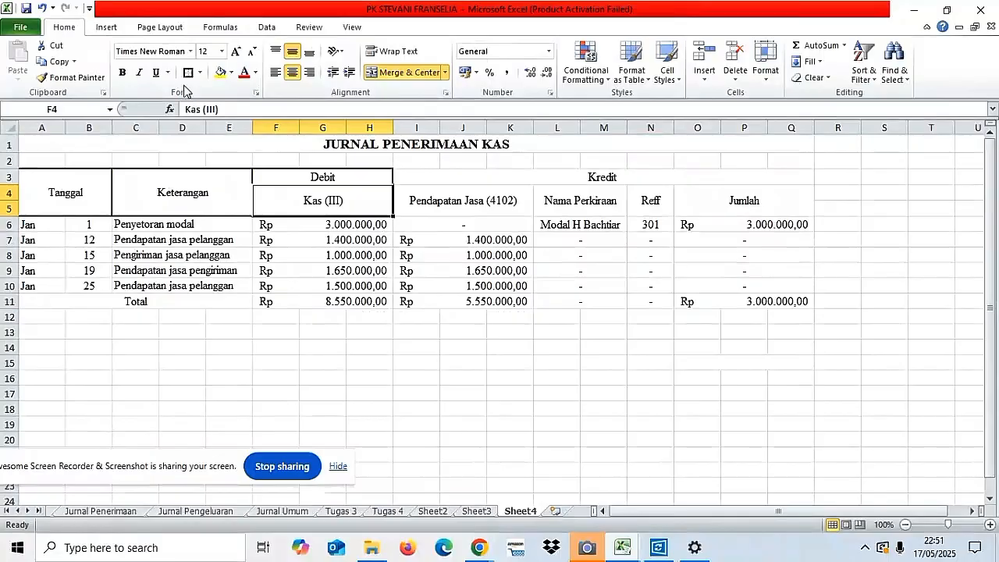
- Add box borders around the Kredit heading and its subheadings Pendapatan Jasa (4102), Nama Perkiraan, Reff and Jumlah
left_click(397, 181)
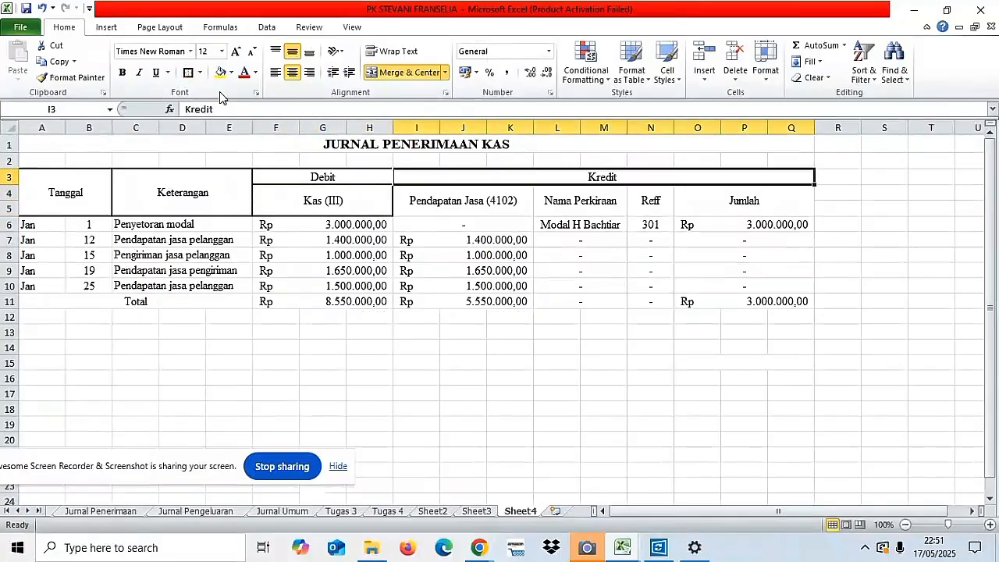
left_click(398, 214)
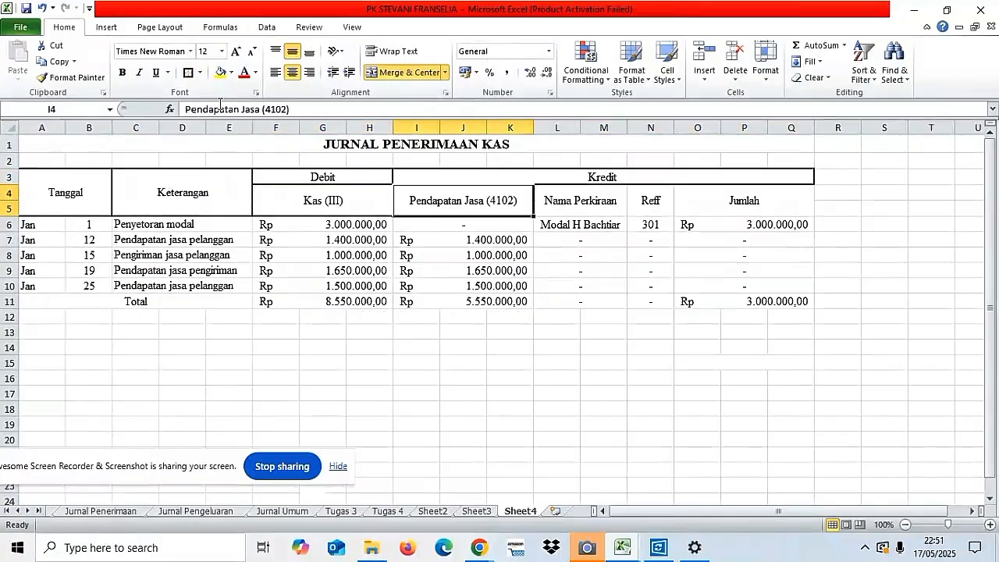
left_click(187, 75)
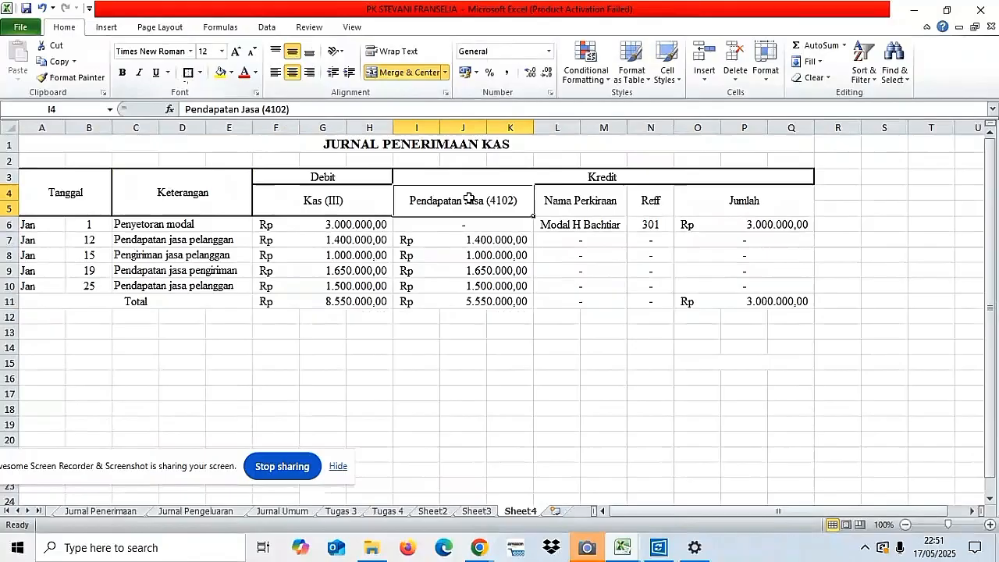
left_click(572, 197)
left_click(188, 77)
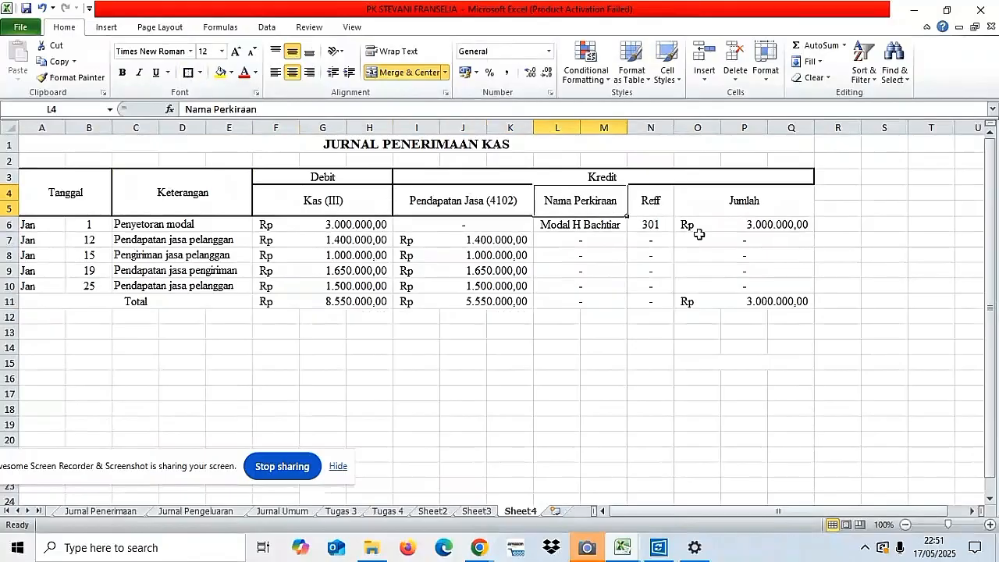
left_click(645, 209)
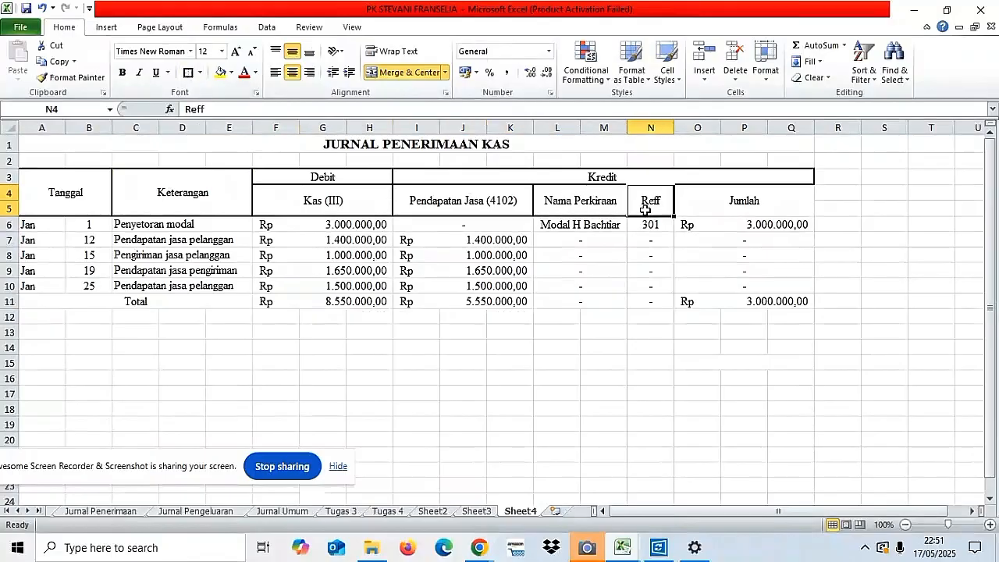
left_click(182, 81)
key("Right")
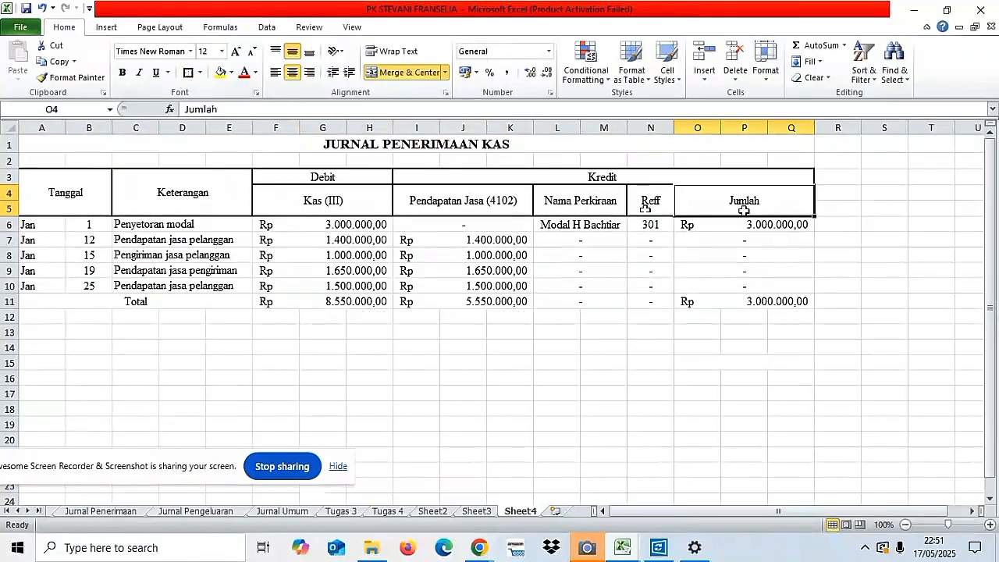
left_click(188, 74)
- Add an outline border around the table body A6:Q11 and another around the Total label in row 11
left_click_drag(31, 224, 760, 300)
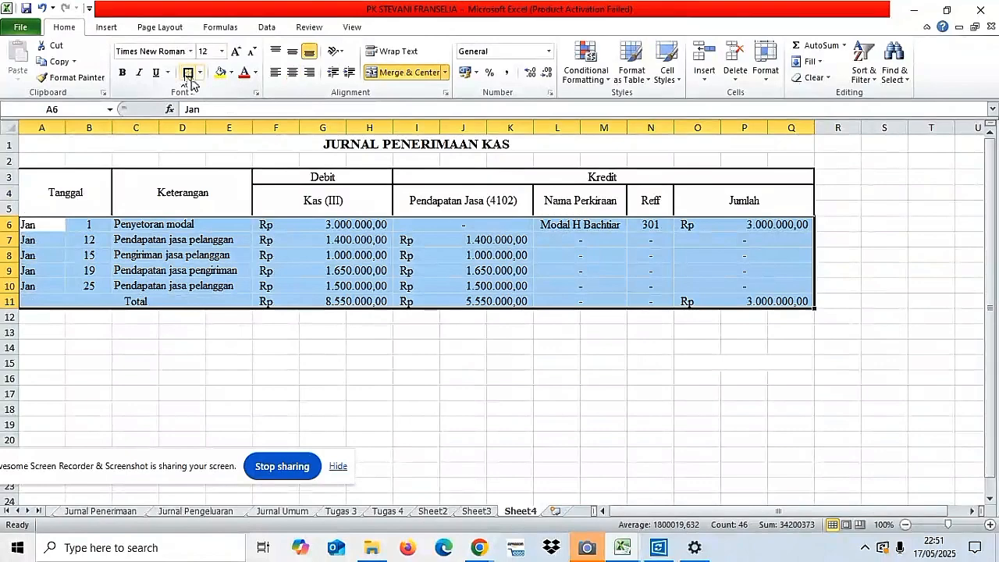
left_click(189, 76)
left_click(87, 301)
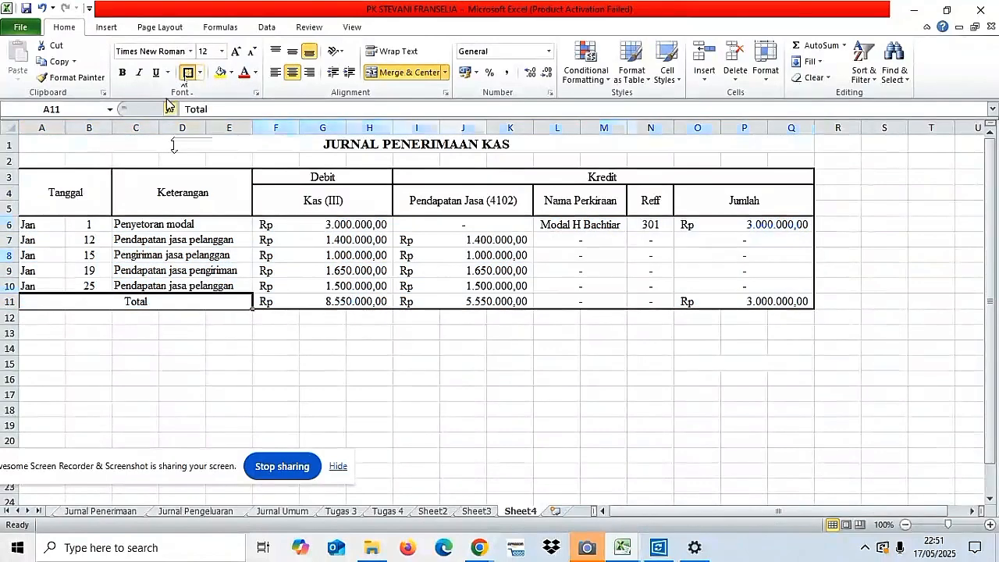
left_click(187, 74)
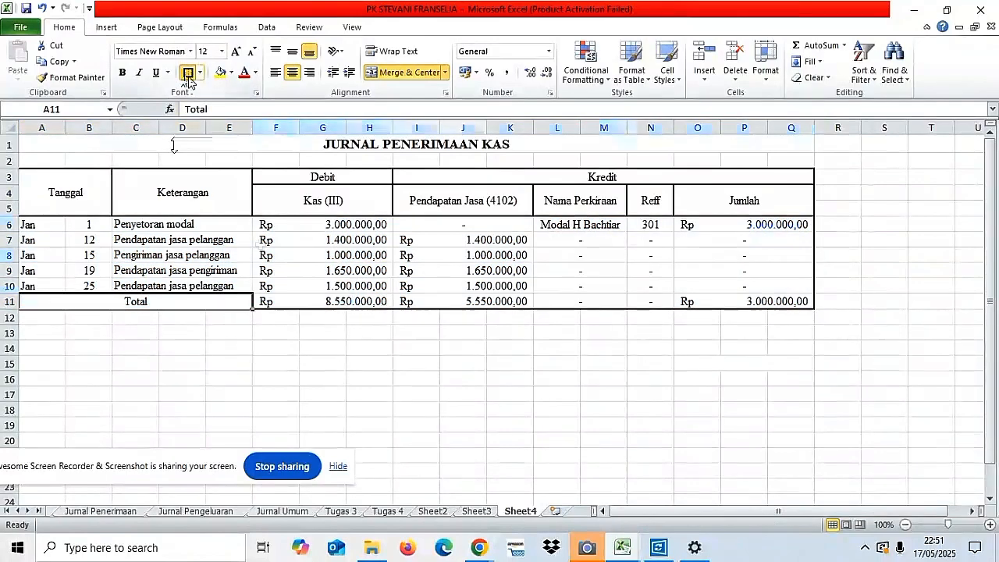
- Add a separate box border around each remaining cell of the Total row, from Kas (III) through Jumlah
left_click(319, 306)
left_click(187, 74)
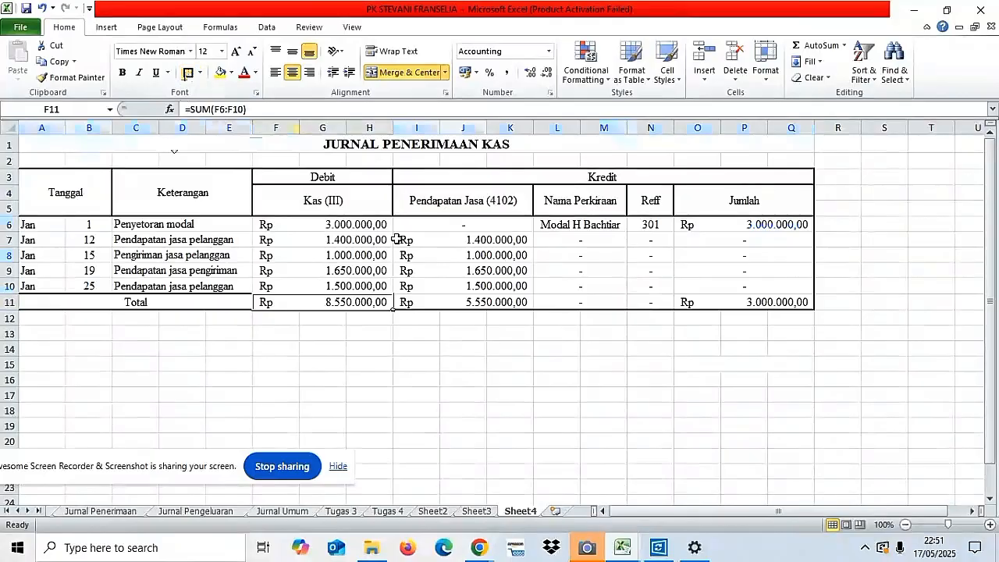
left_click(445, 298)
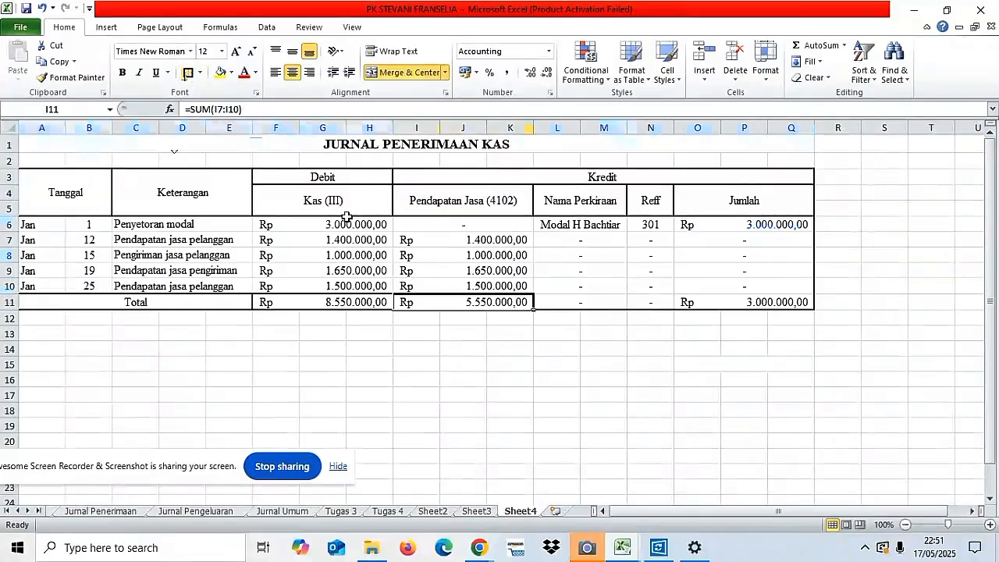
left_click(187, 73)
left_click(546, 303)
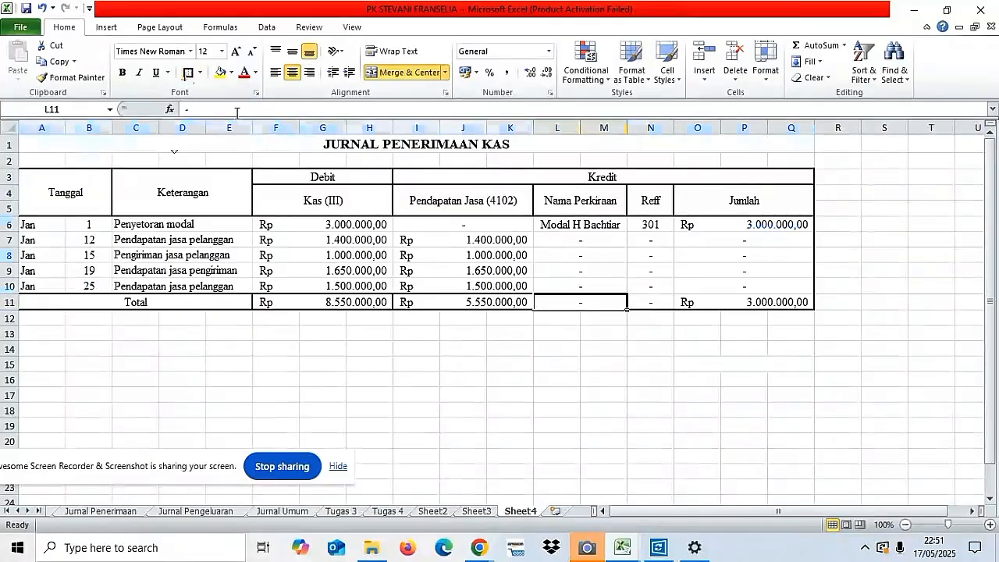
left_click(187, 74)
left_click(655, 301)
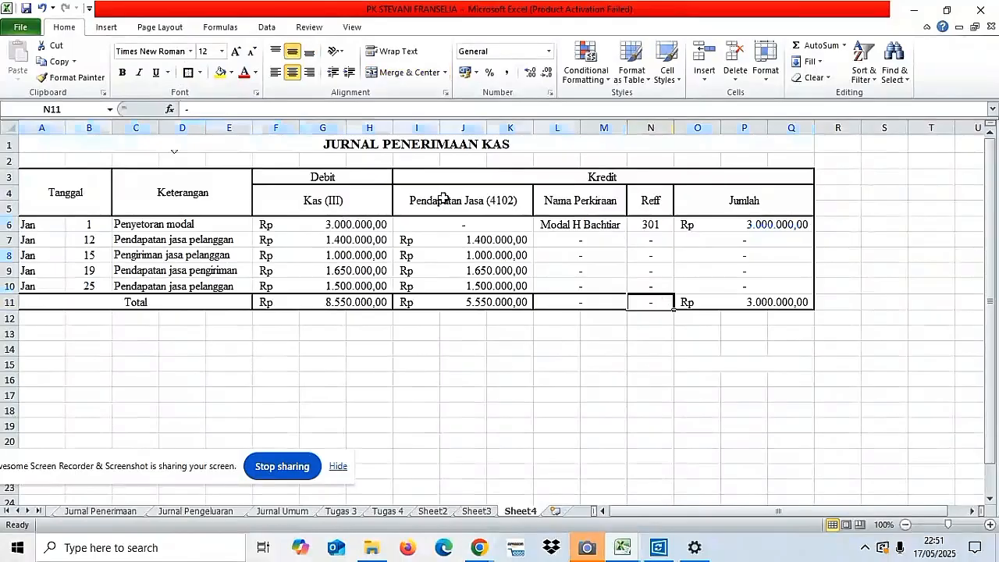
left_click(187, 74)
left_click(720, 305)
left_click(599, 394)
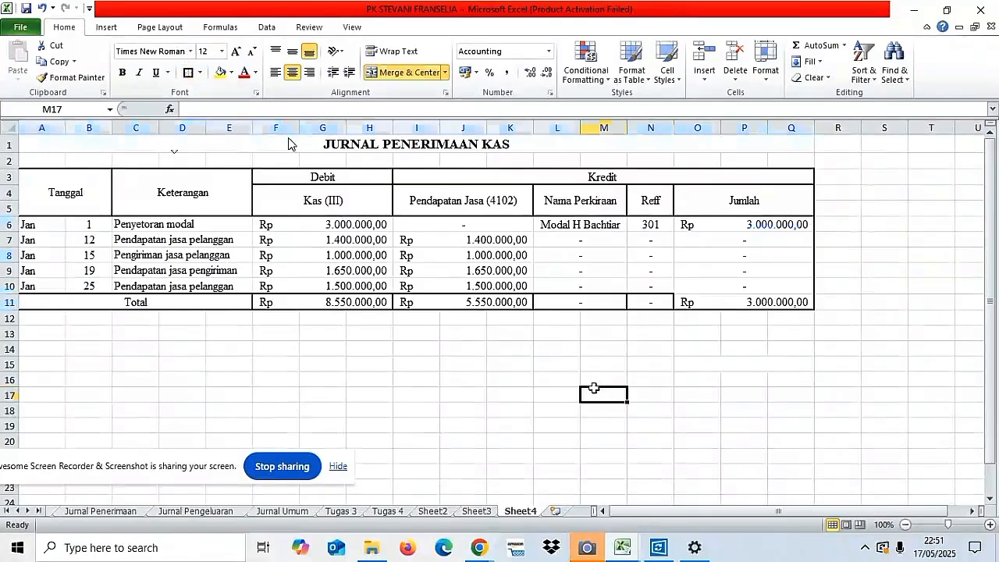
left_click(759, 308)
left_click(189, 74)
left_click(276, 363)
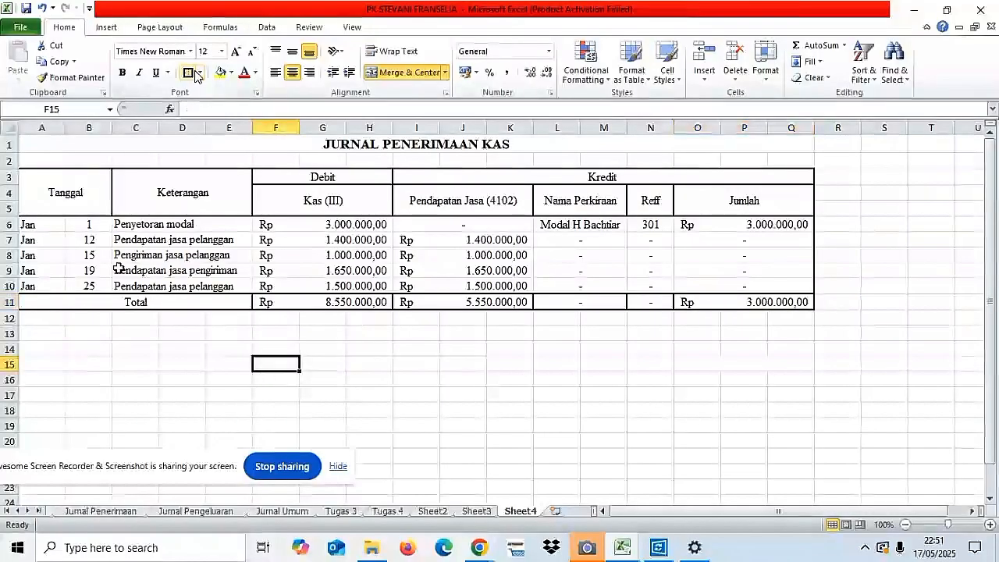
- Outline the Jan month cells A6:A10 and the day numbers in column B with box borders
left_click_drag(47, 226, 47, 286)
left_click(188, 72)
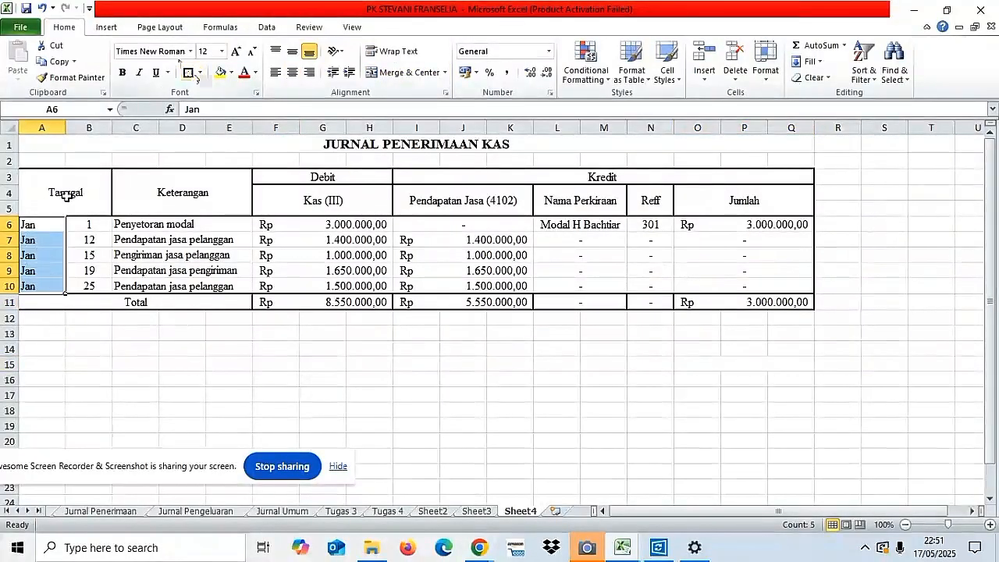
left_click_drag(93, 223, 103, 271)
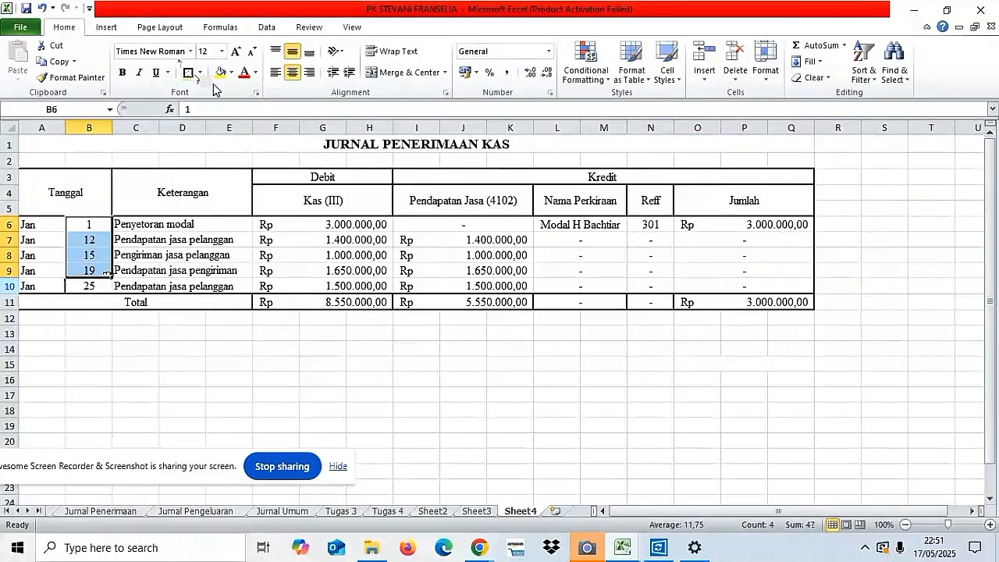
left_click(195, 73)
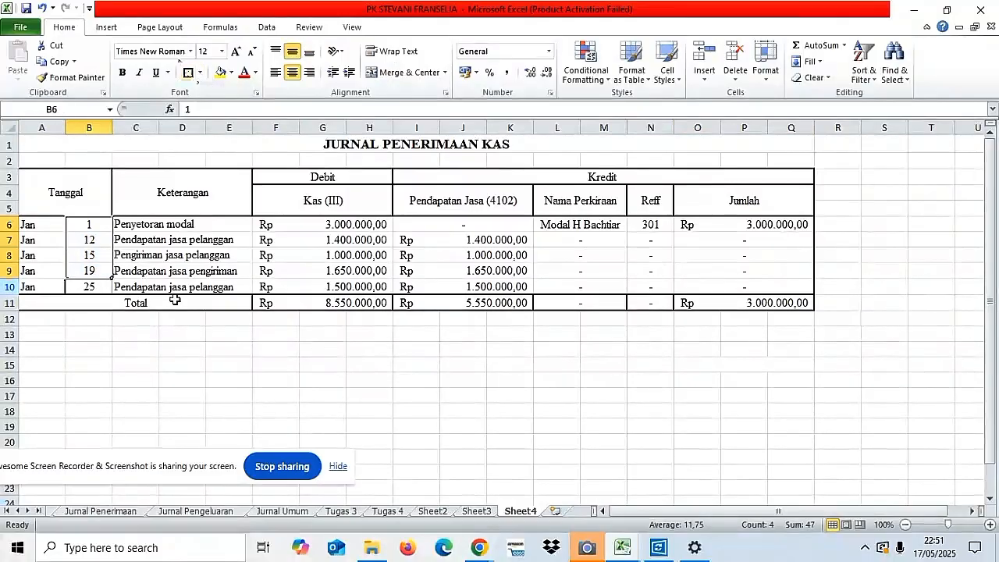
left_click_drag(89, 224, 91, 285)
- Outline the Keterangan descriptions and the Kas (III) amounts in rows 6 to 10 with box borders
left_click_drag(129, 224, 216, 283)
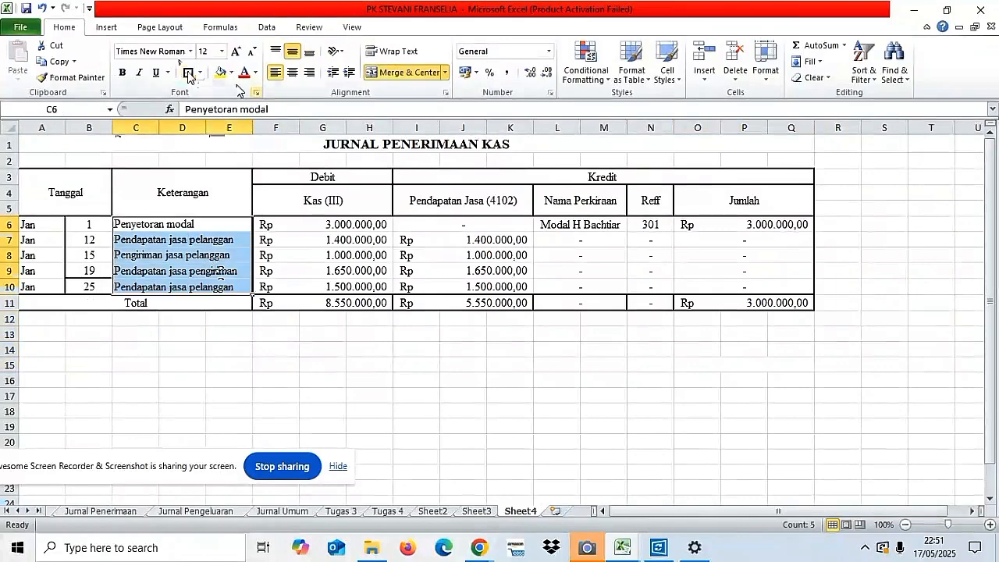
left_click(192, 72)
left_click_drag(379, 211, 375, 258)
left_click(372, 270)
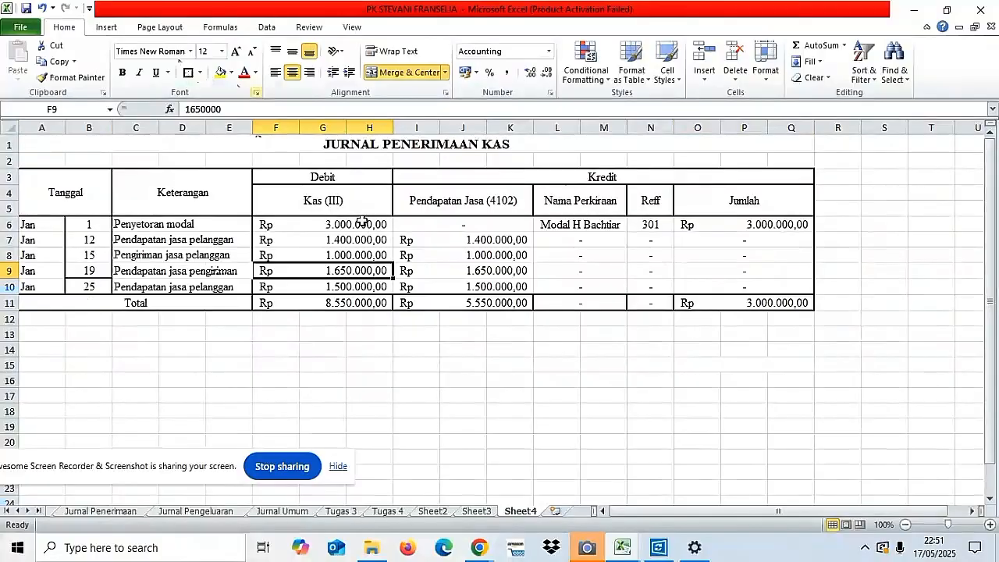
left_click_drag(361, 225, 362, 288)
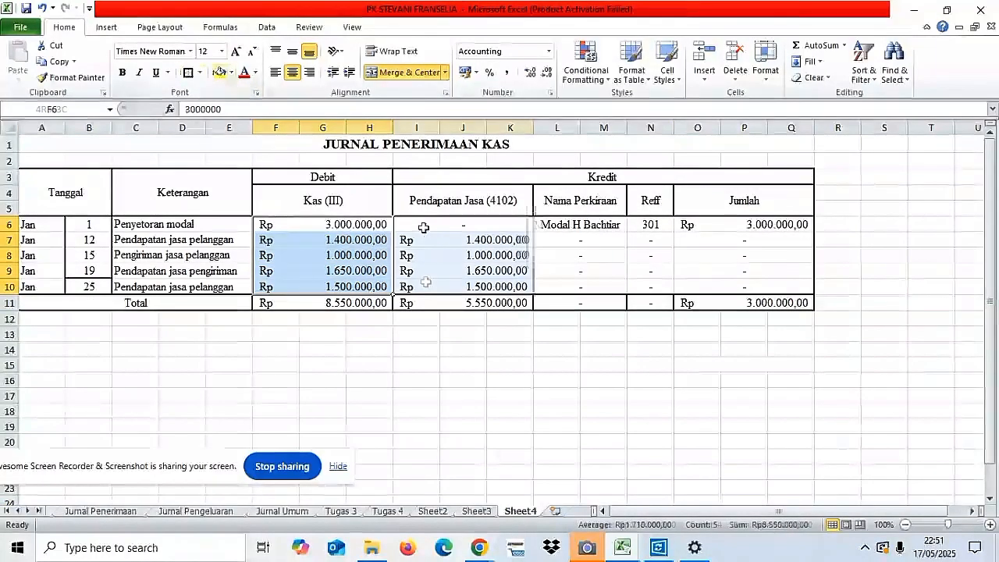
- Outline the Pendapatan Jasa, Nama Perkiraan and Reff entries in rows 6 to 10, each column with its own box border
left_click_drag(423, 226, 424, 287)
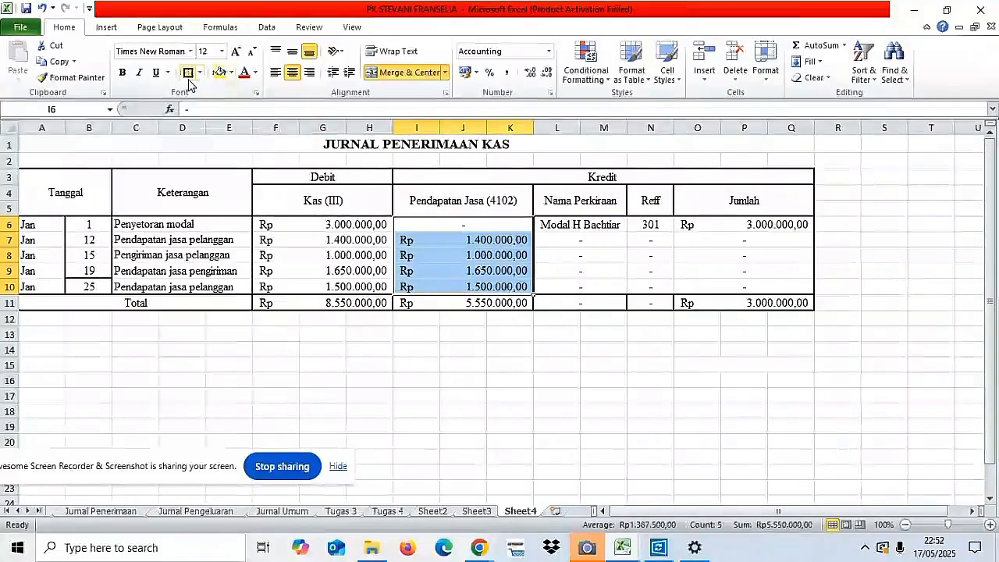
left_click_drag(561, 225, 607, 289)
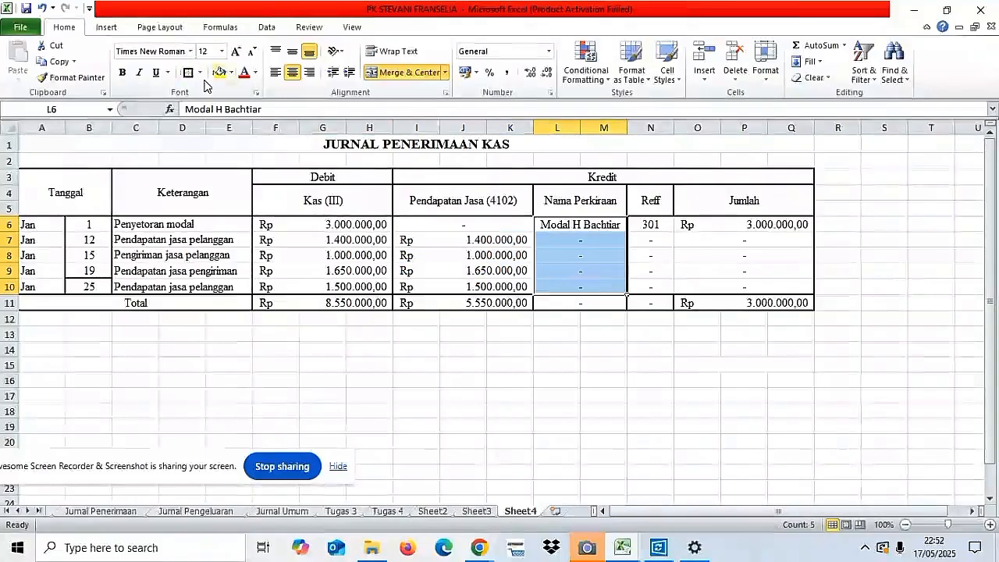
left_click_drag(650, 225, 654, 285)
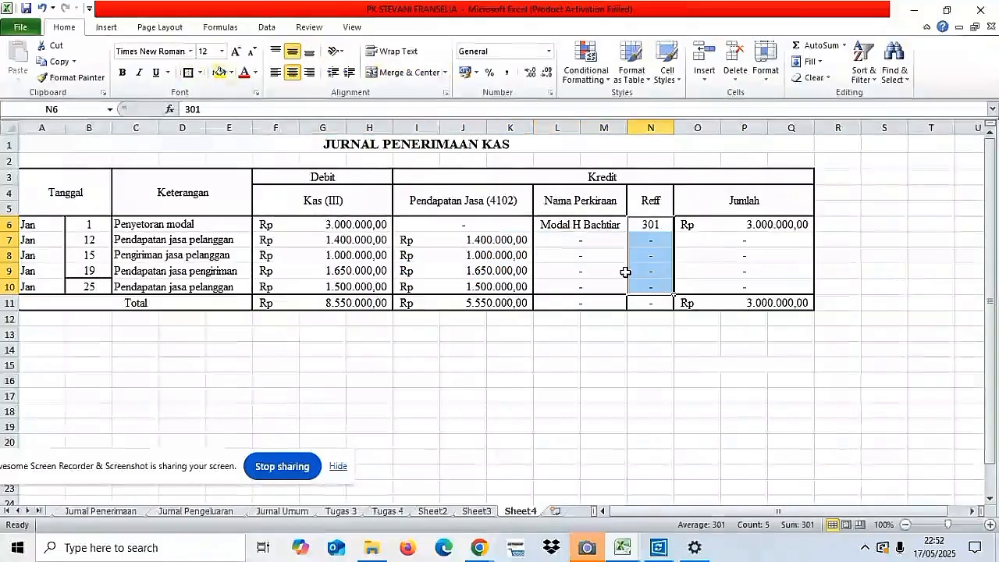
left_click(214, 364)
- Outline each entry row from row 6 to row 9 across columns A to Q with its own box border
left_click_drag(48, 214, 57, 232)
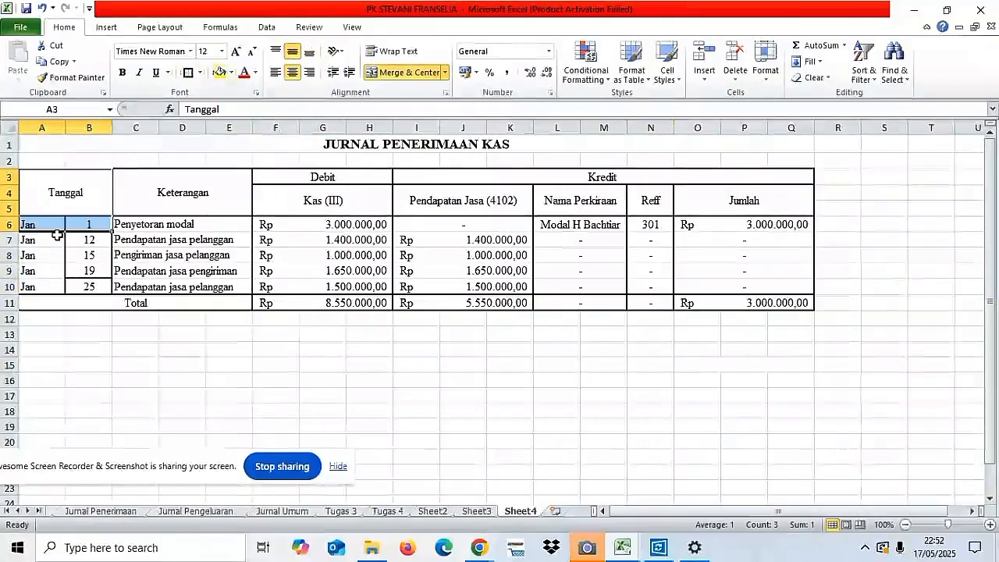
left_click_drag(103, 298, 99, 290)
left_click_drag(43, 224, 697, 217)
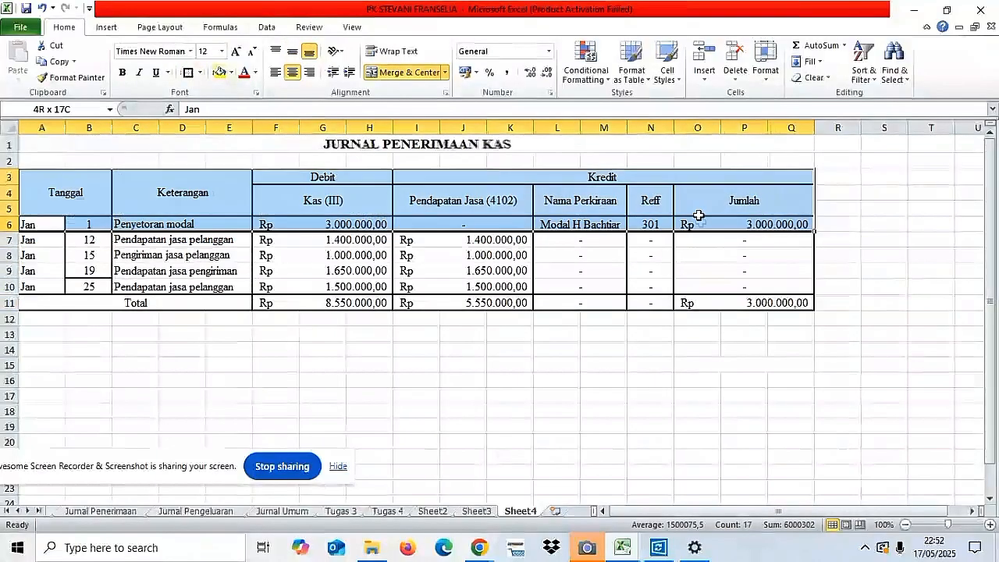
left_click(188, 73)
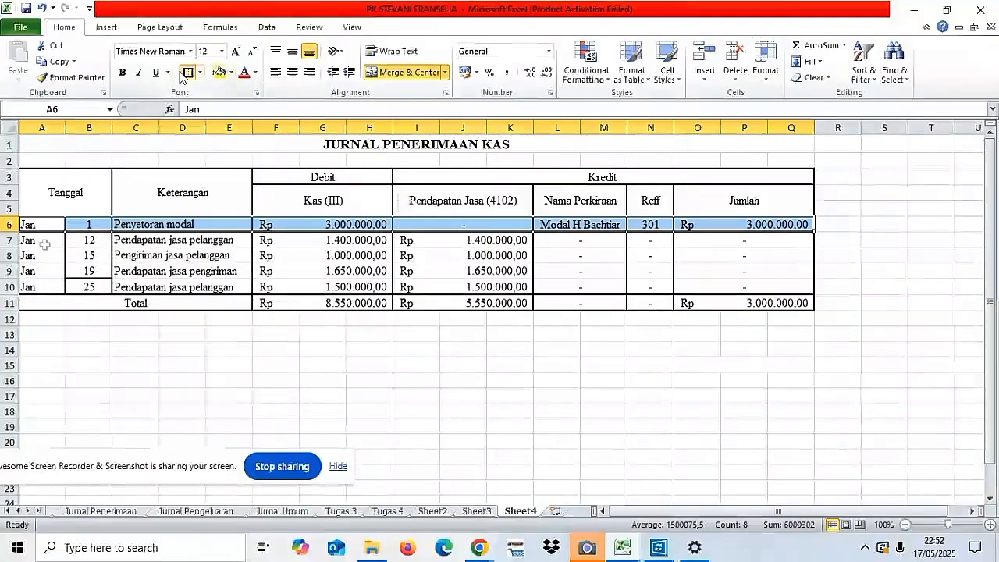
left_click_drag(44, 250, 669, 257)
left_click(190, 74)
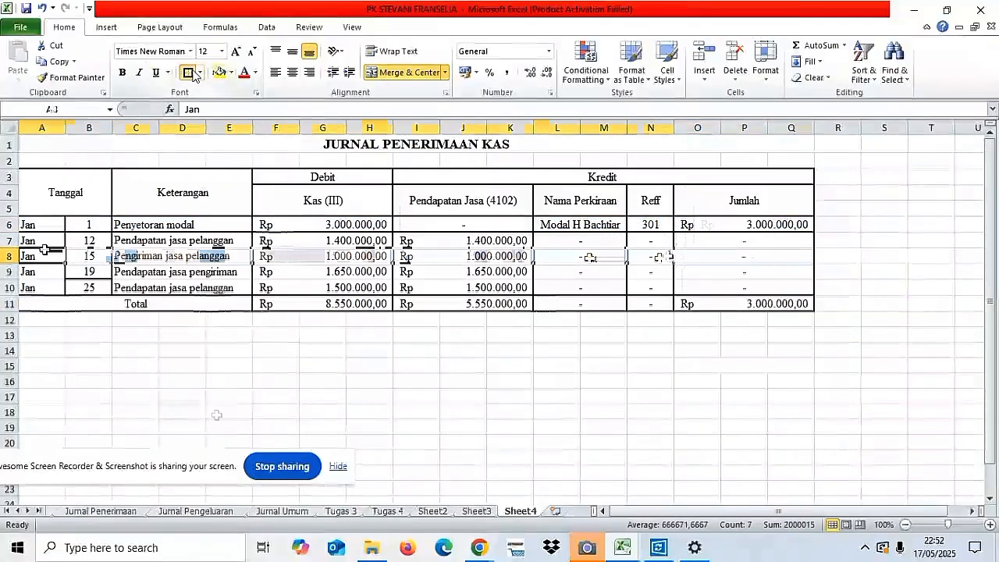
left_click(221, 424)
left_click_drag(37, 273, 710, 277)
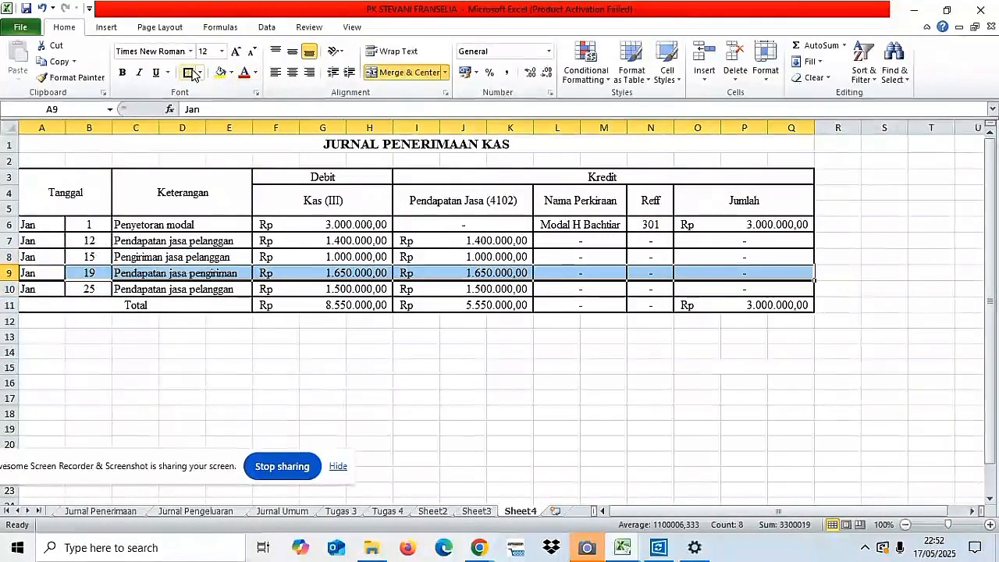
left_click(556, 374)
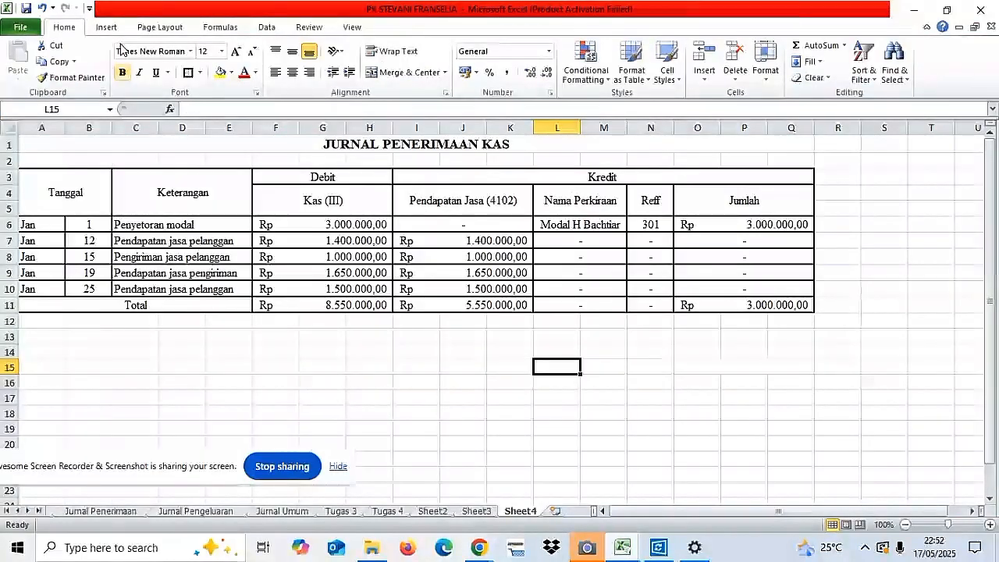
- Set the sheet's print scale to 85%
left_click(160, 28)
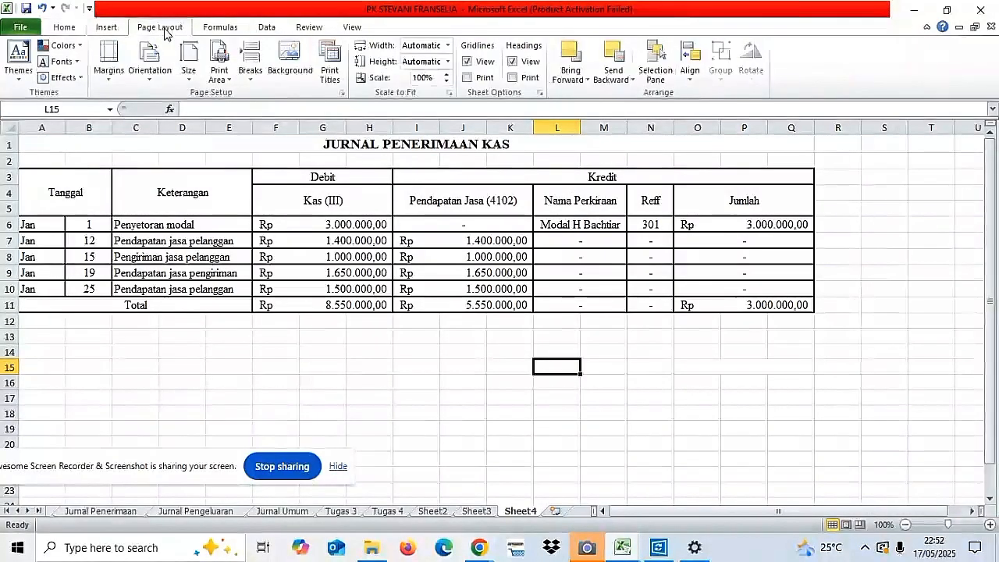
left_click(431, 80)
key("BackSpace")
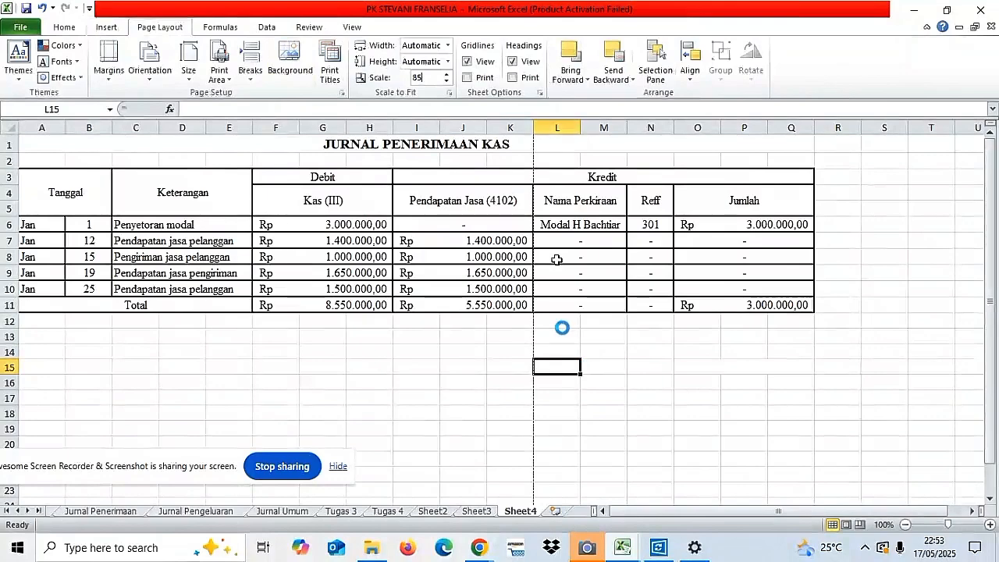
left_click(453, 355)
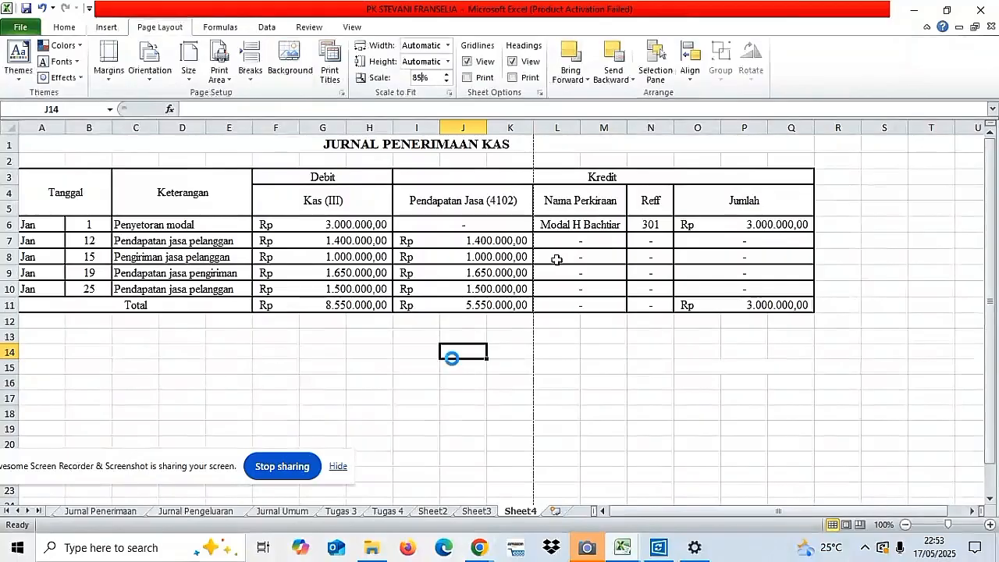
- Open the print preview and set the page to A4 paper in landscape orientation
key("ctrl+p")
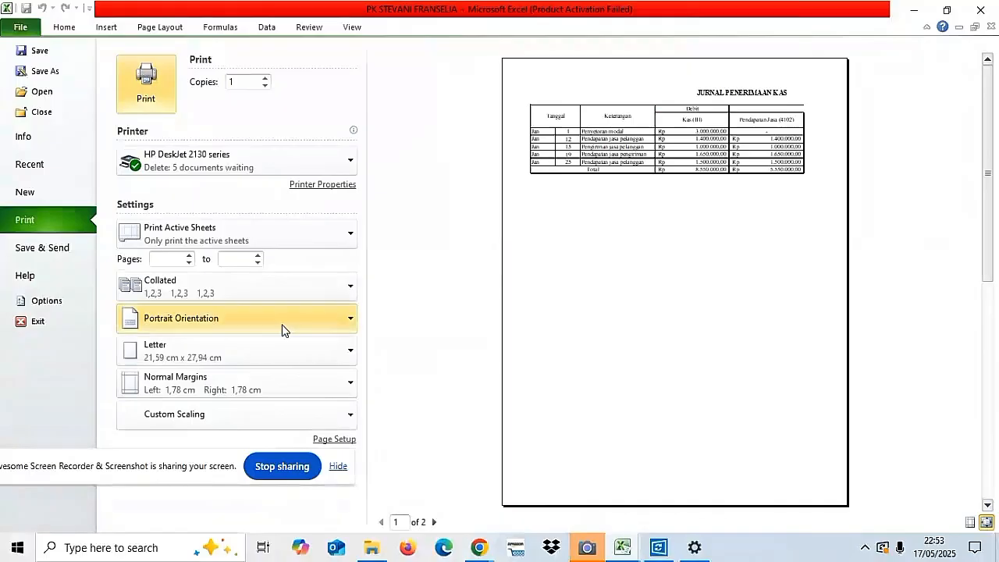
left_click(270, 363)
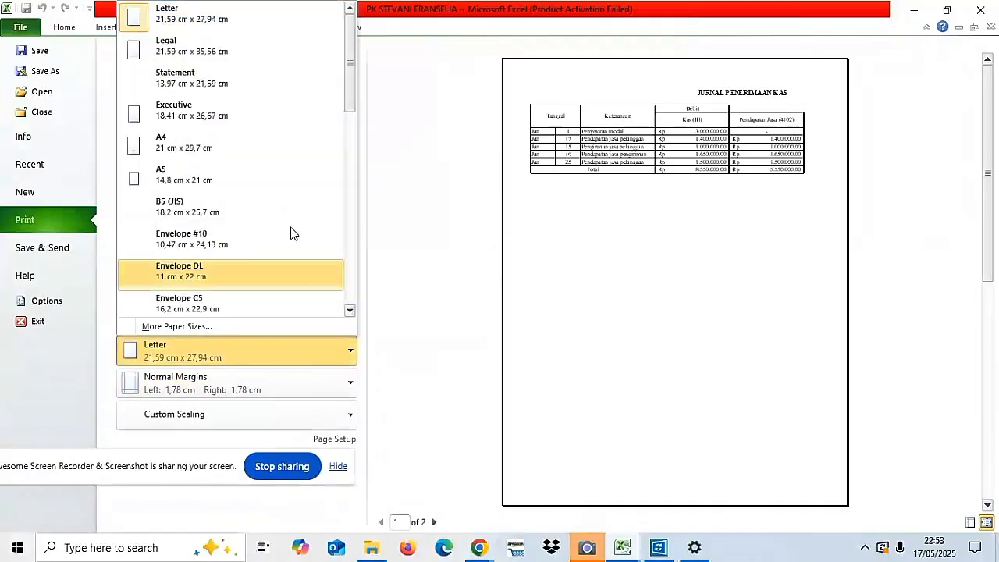
left_click(260, 156)
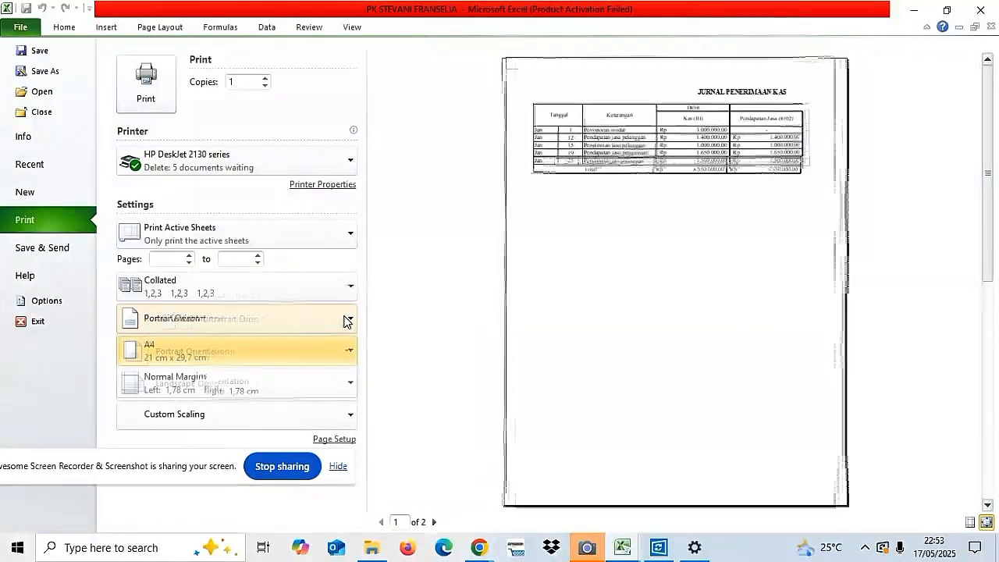
left_click(349, 318)
left_click(297, 385)
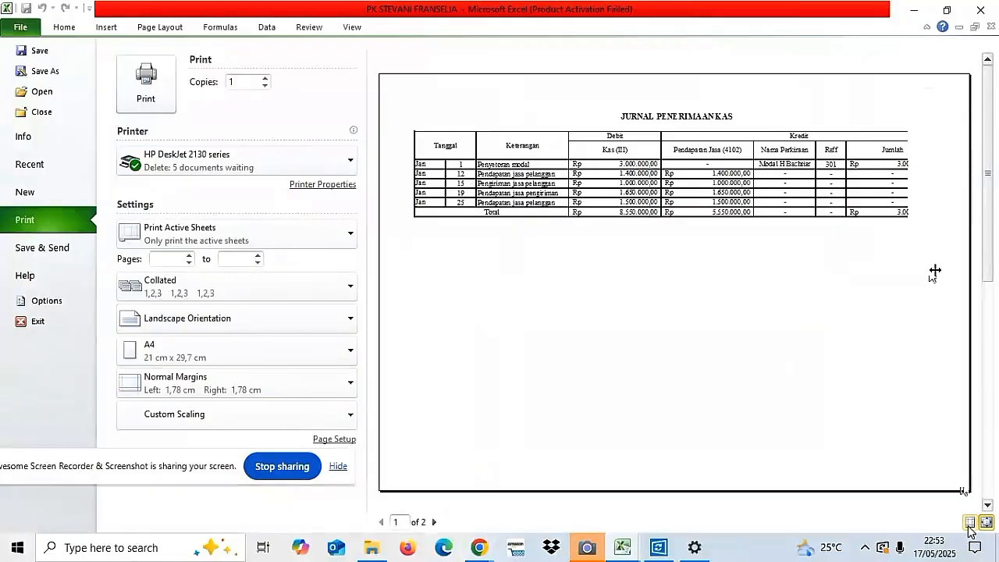
- Narrow the right print margin to 1,45 cm in the preview, hide the margin guides and return to the worksheet
left_click_drag(935, 270, 940, 272)
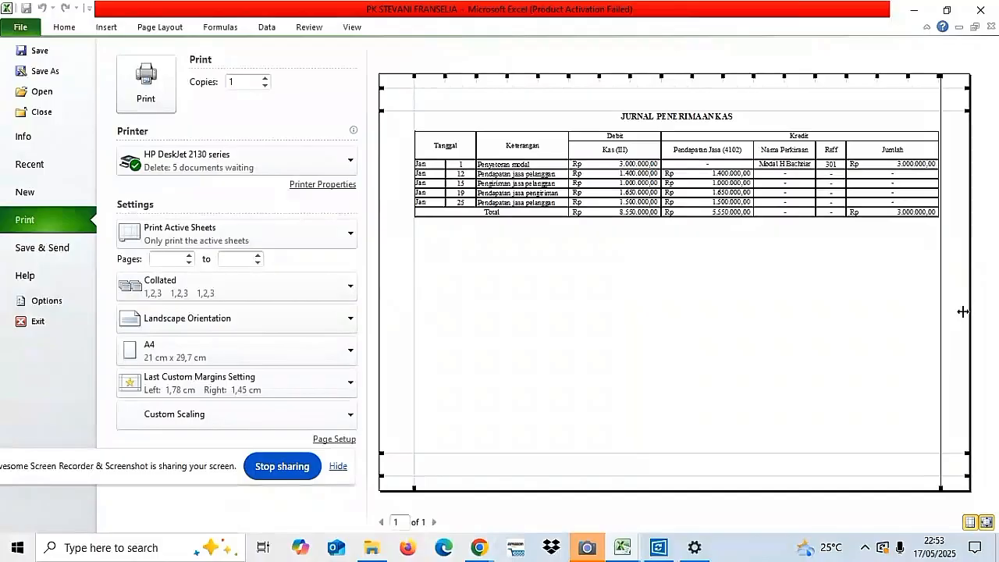
left_click(986, 523)
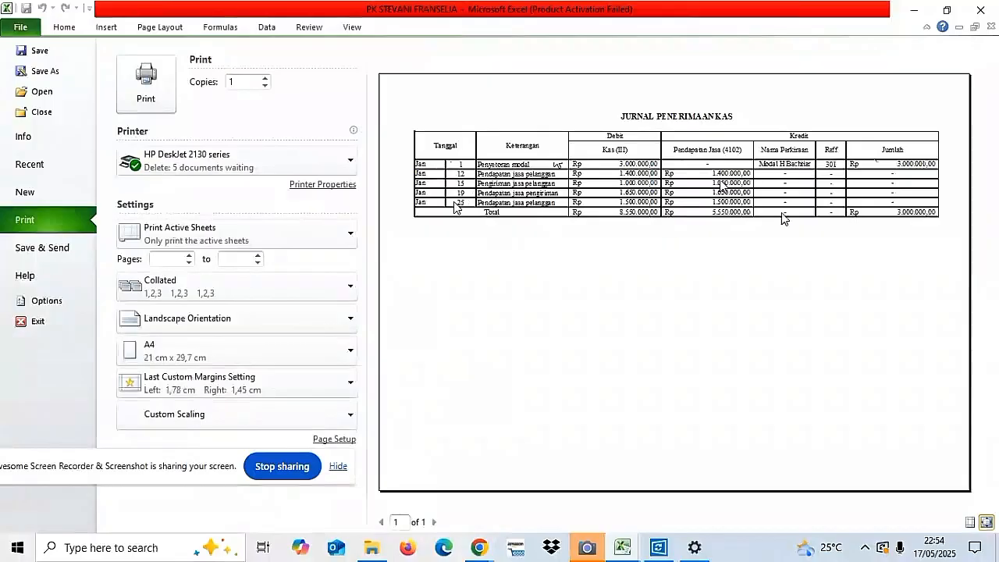
left_click(62, 24)
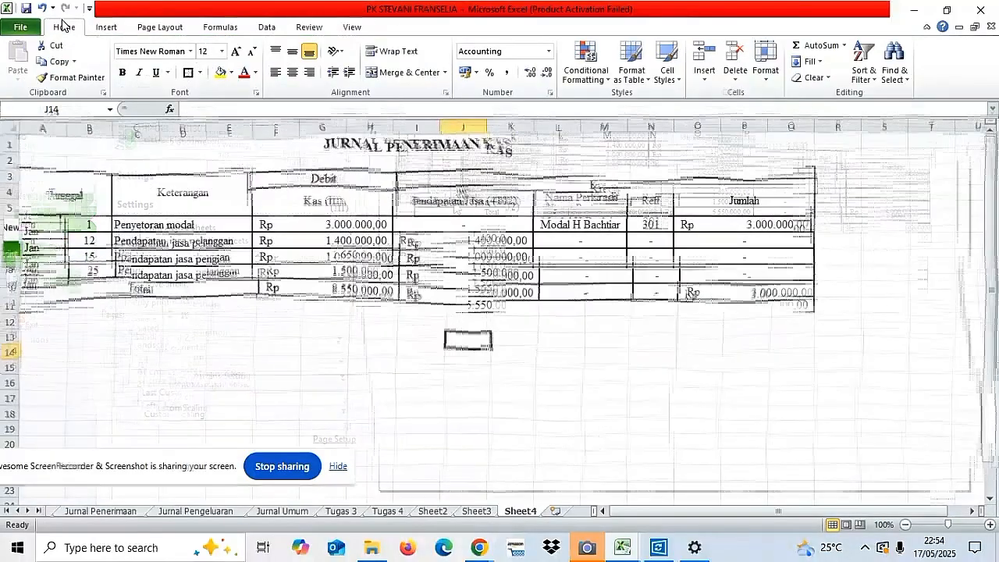